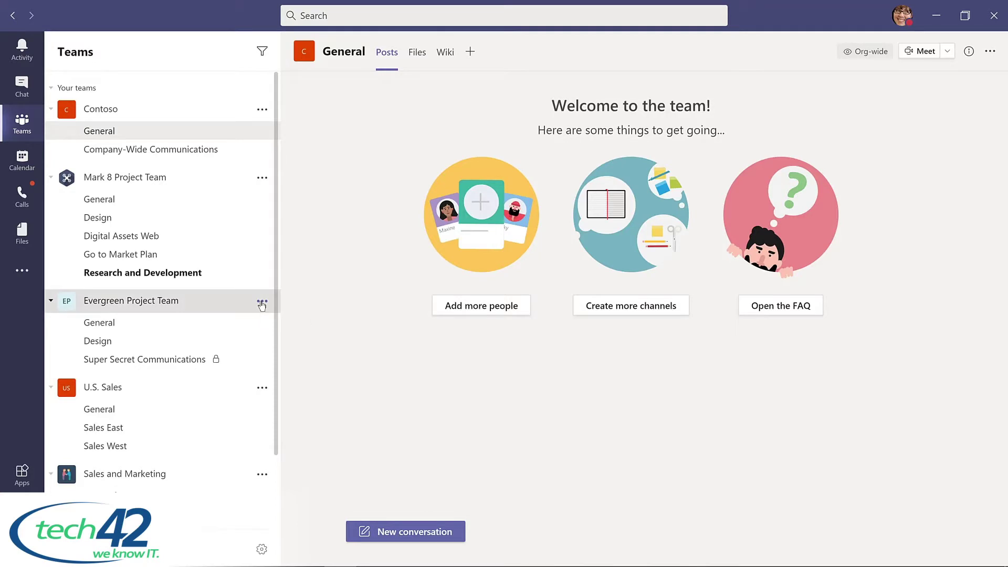
Open the management page of the Evergreen Project Team and expand its list of members and guests
{"action": "left_click", "coordinate": [261, 303]}
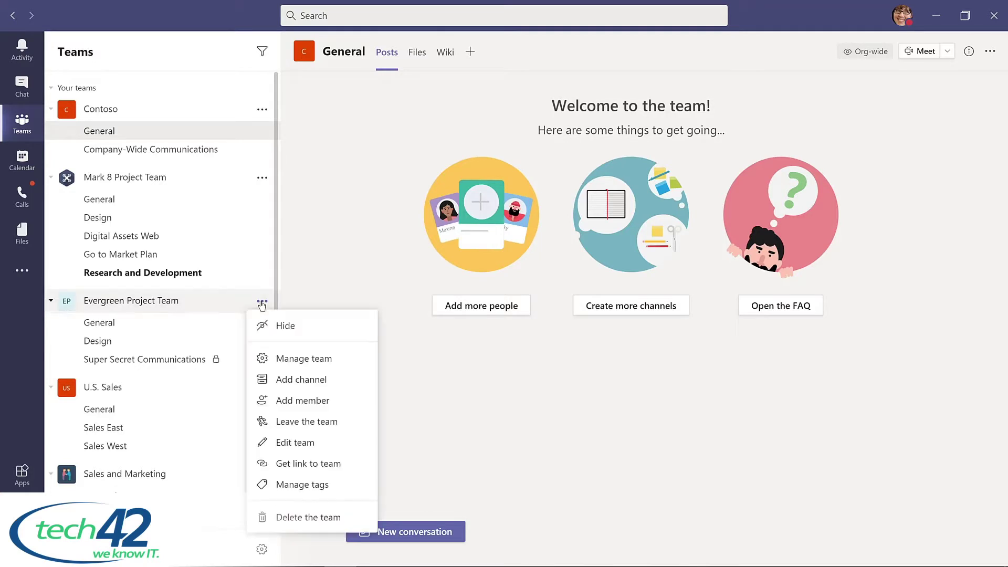
{"action": "left_click", "coordinate": [286, 360]}
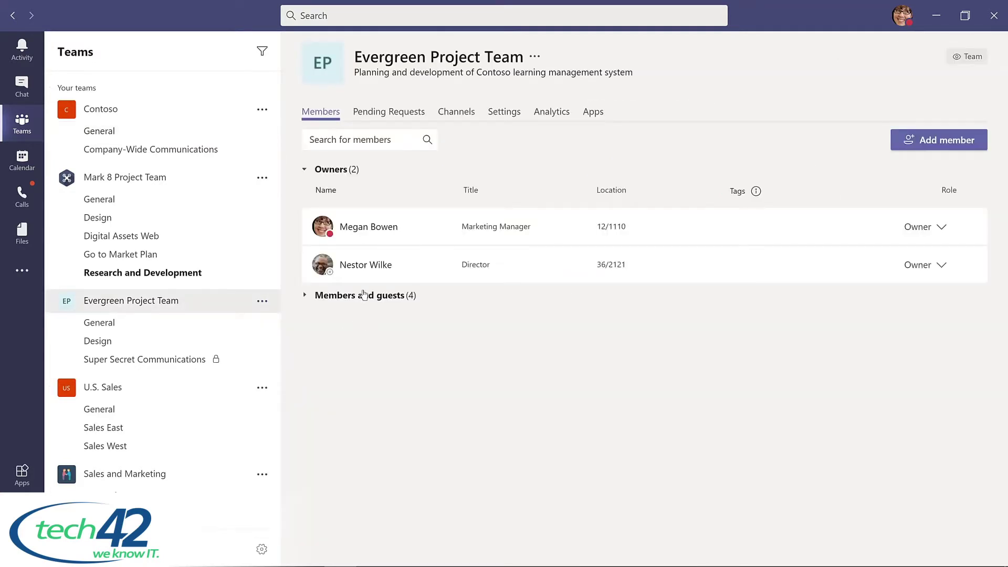
{"action": "left_click", "coordinate": [359, 297]}
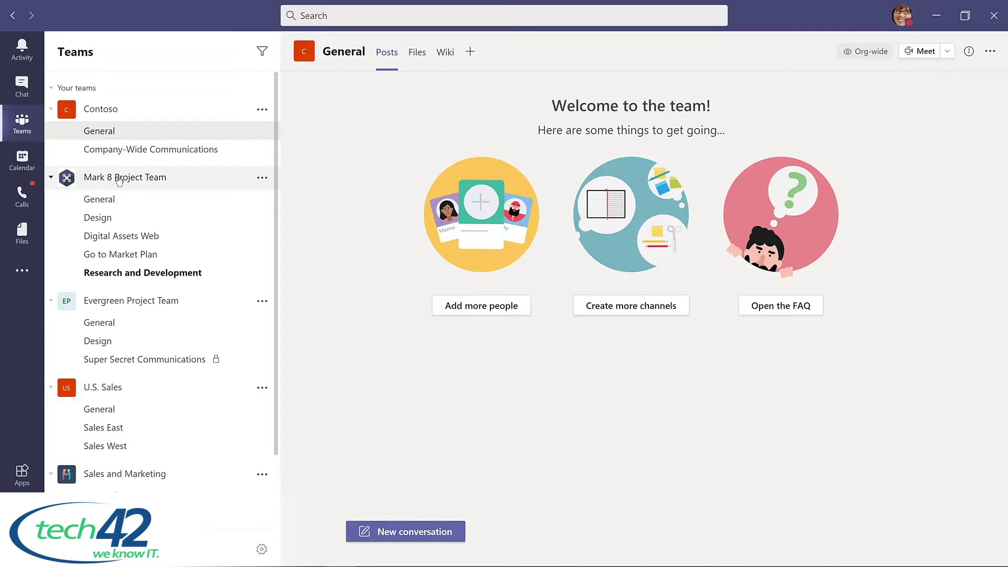
Search for "marketing" and review the people and file results, including the filters available for files
{"action": "left_click", "coordinate": [331, 14]}
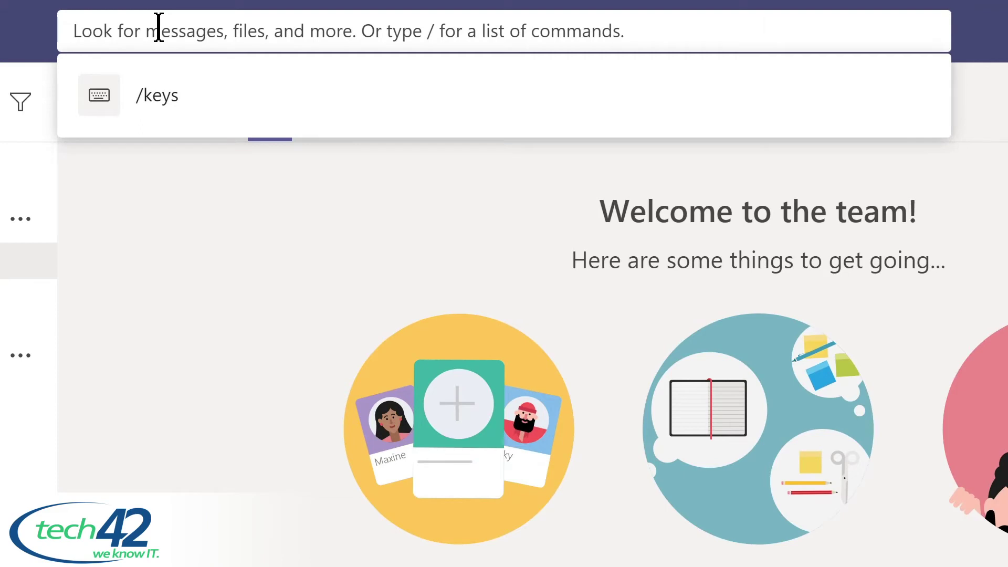
{"action": "type", "text": "marketing"}
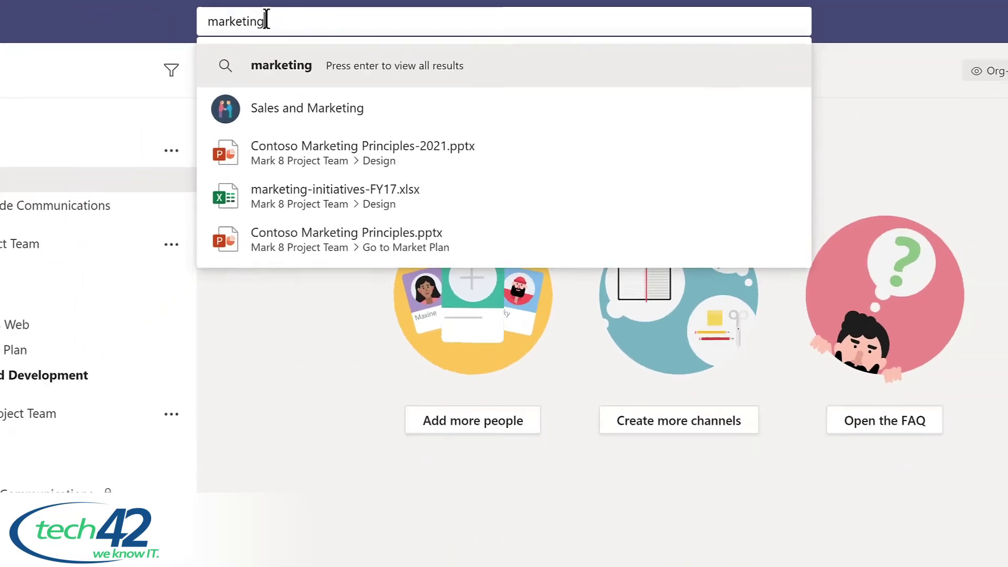
{"action": "key", "text": "Return"}
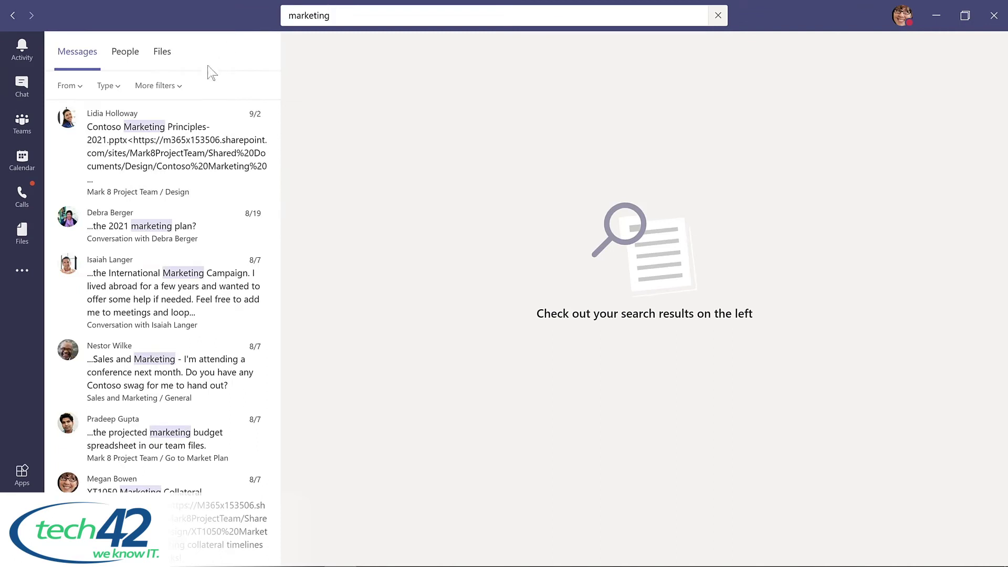
{"action": "left_click", "coordinate": [125, 51]}
{"action": "left_click", "coordinate": [162, 51]}
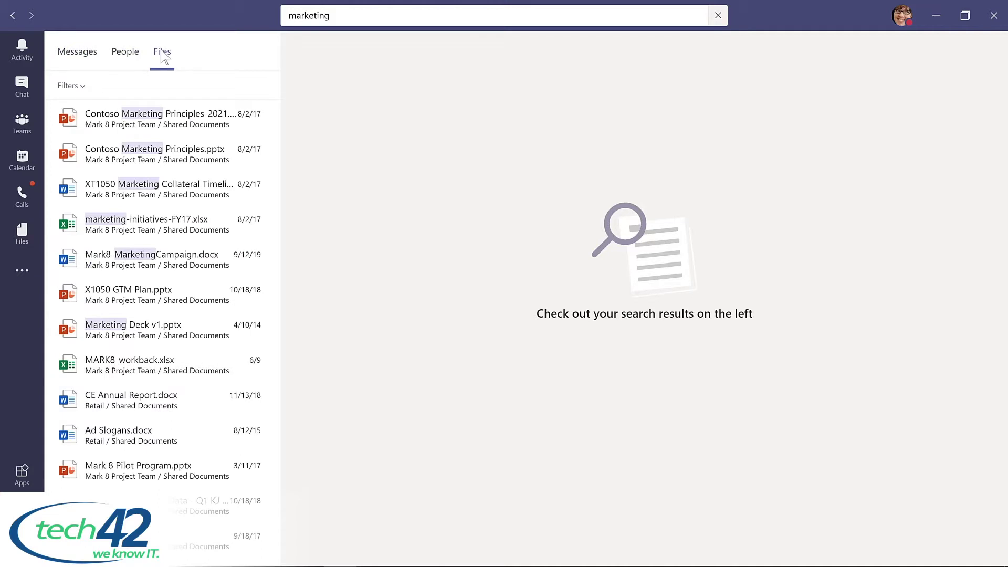
{"action": "left_click", "coordinate": [83, 85]}
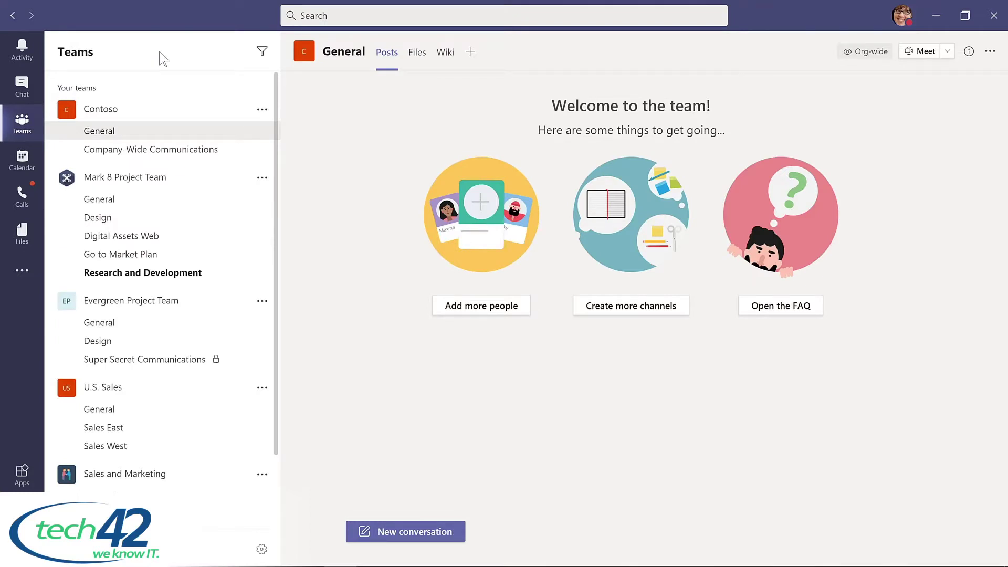
View the list of keyboard shortcuts with the /keys command, and close it
{"action": "key", "text": "ctrl+e"}
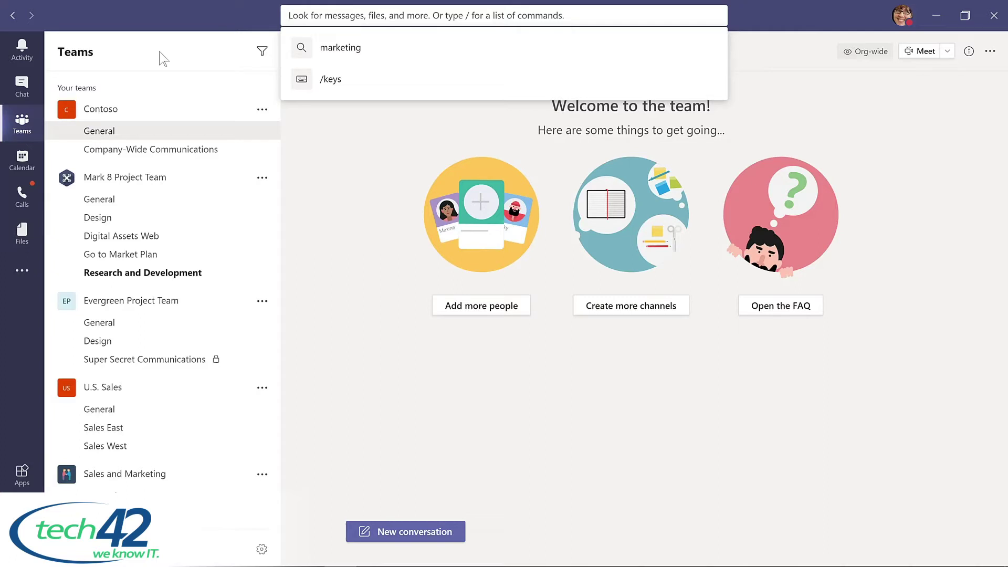
{"action": "type", "text": "/keys"}
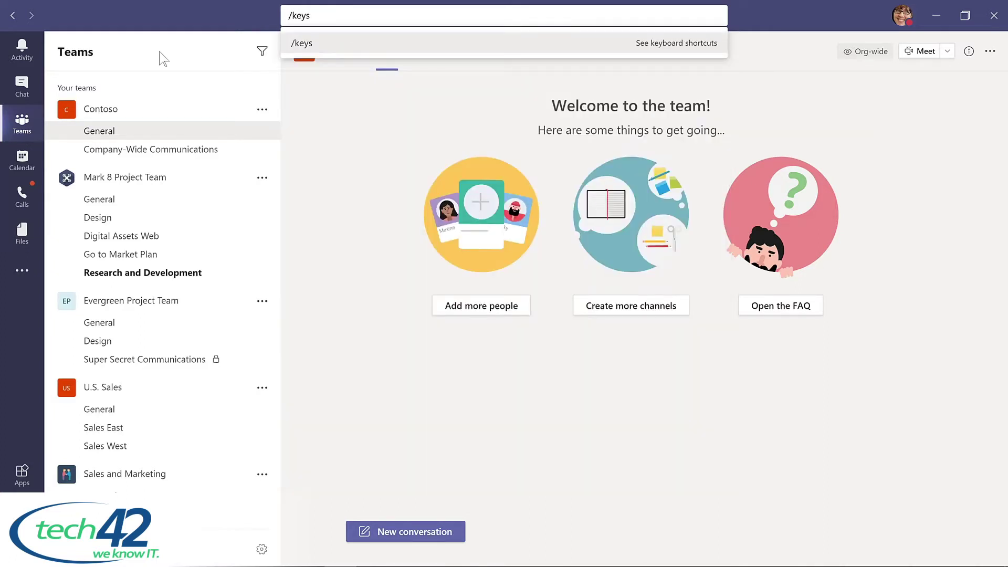
{"action": "key", "text": "Return"}
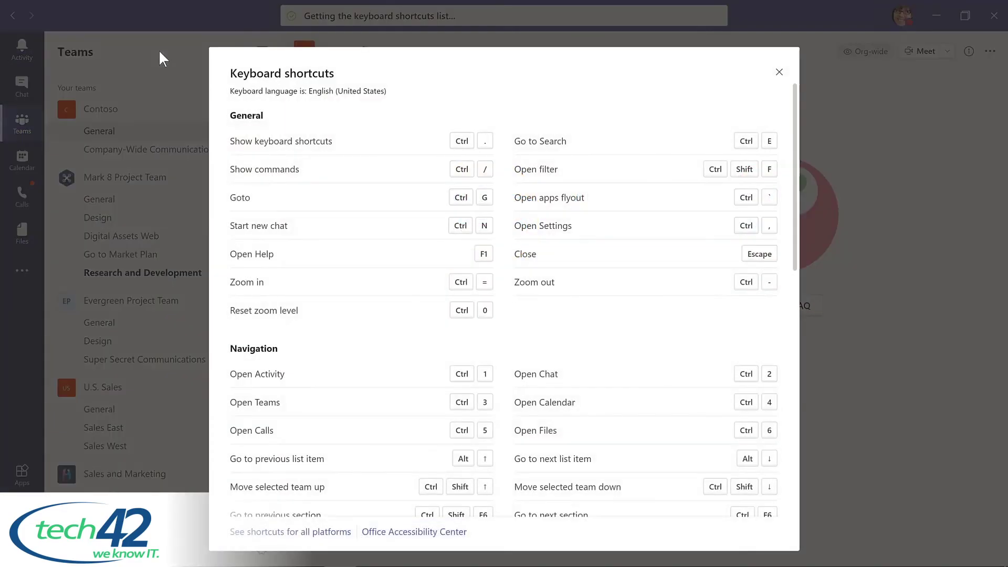
{"action": "key", "text": "Escape"}
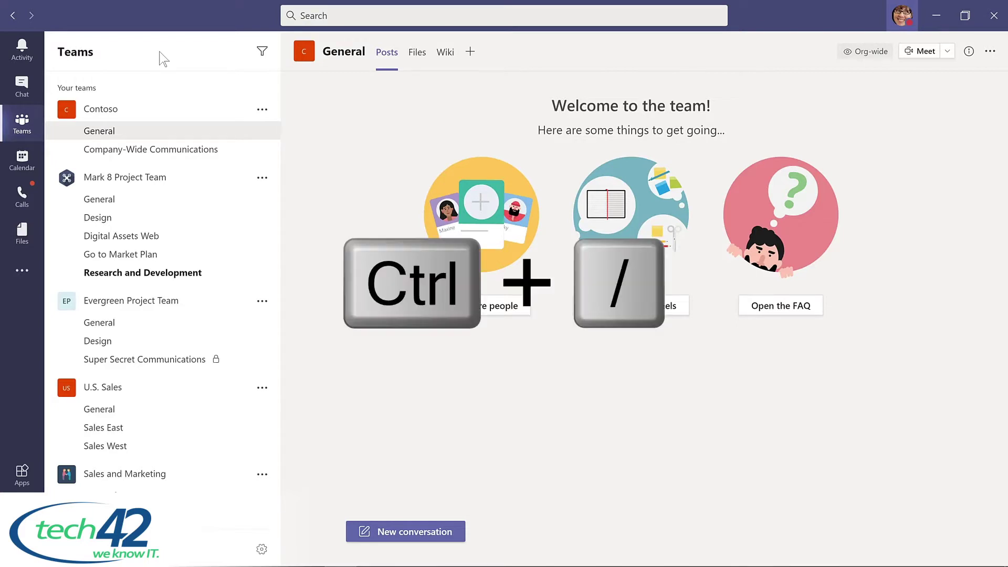
Show the available slash commands and run /whatsnew to see what is new in Teams
{"action": "key", "text": "ctrl+slash"}
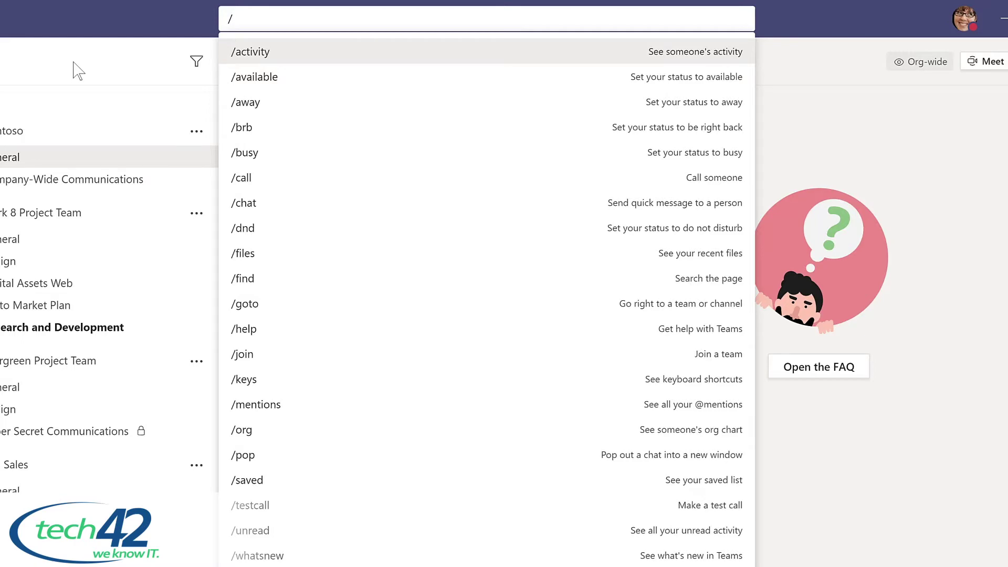
{"action": "type", "text": "what"}
{"action": "left_click", "coordinate": [265, 53]}
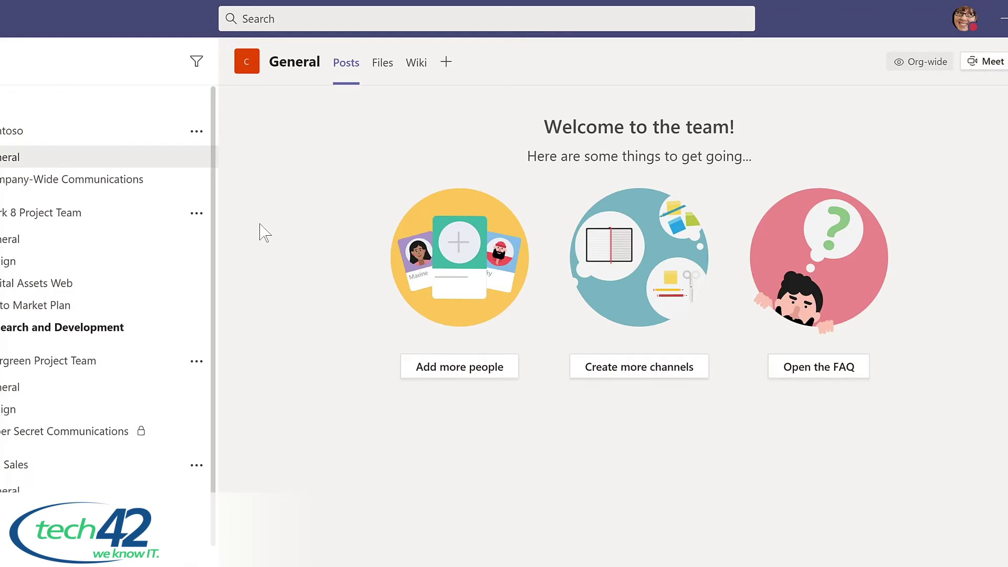
Open the recent file Usability Testing Priorities.docx with the /files command, and review the slash command list again
{"action": "type", "text": "/"}
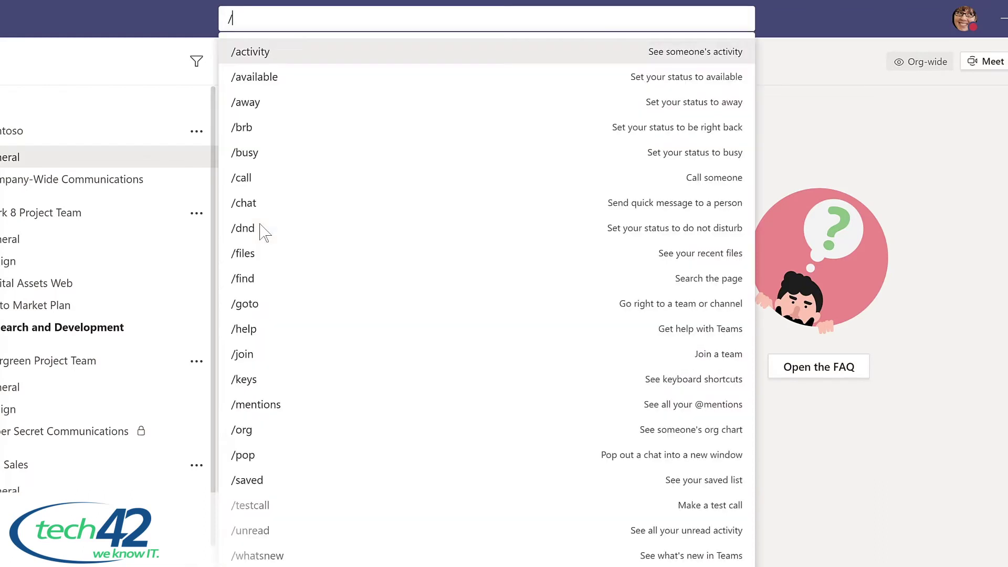
{"action": "left_click", "coordinate": [253, 254]}
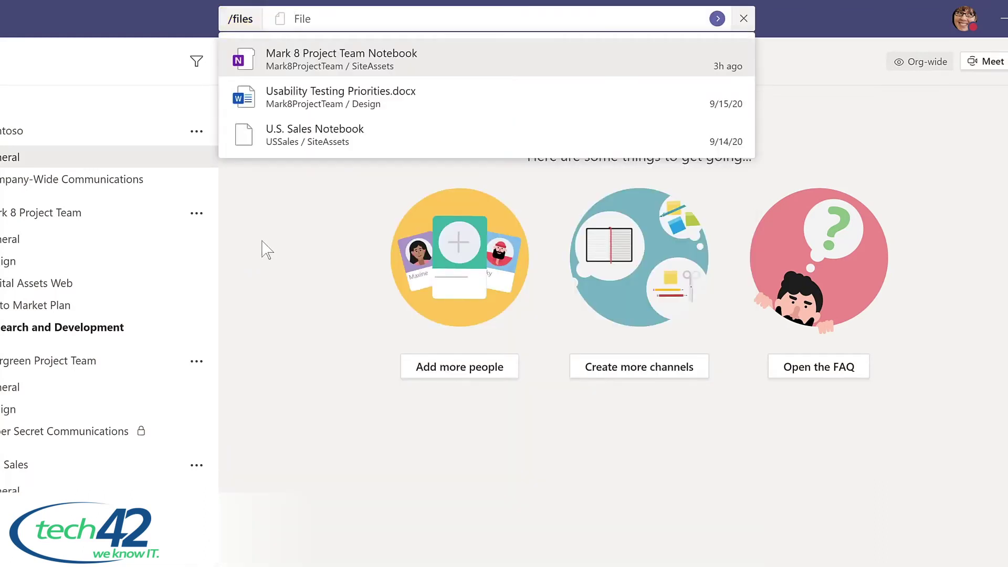
{"action": "left_click", "coordinate": [327, 103]}
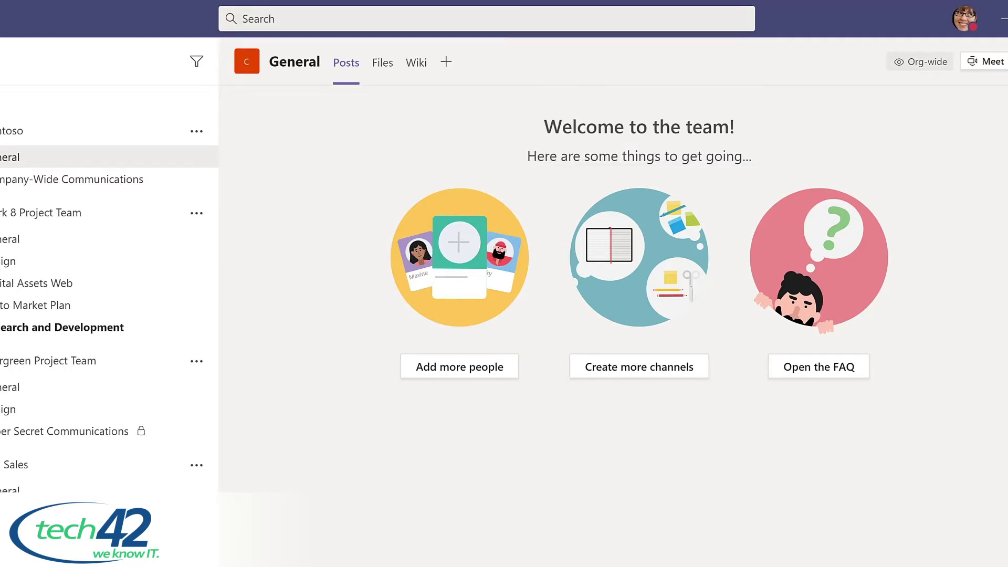
{"action": "key", "text": "ctrl+slash"}
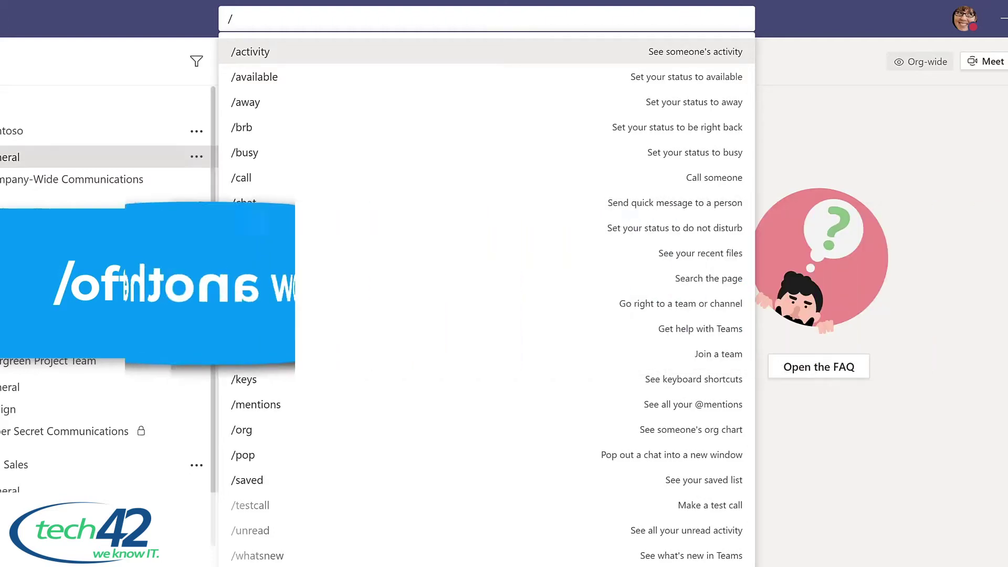
{"action": "key", "text": "Escape"}
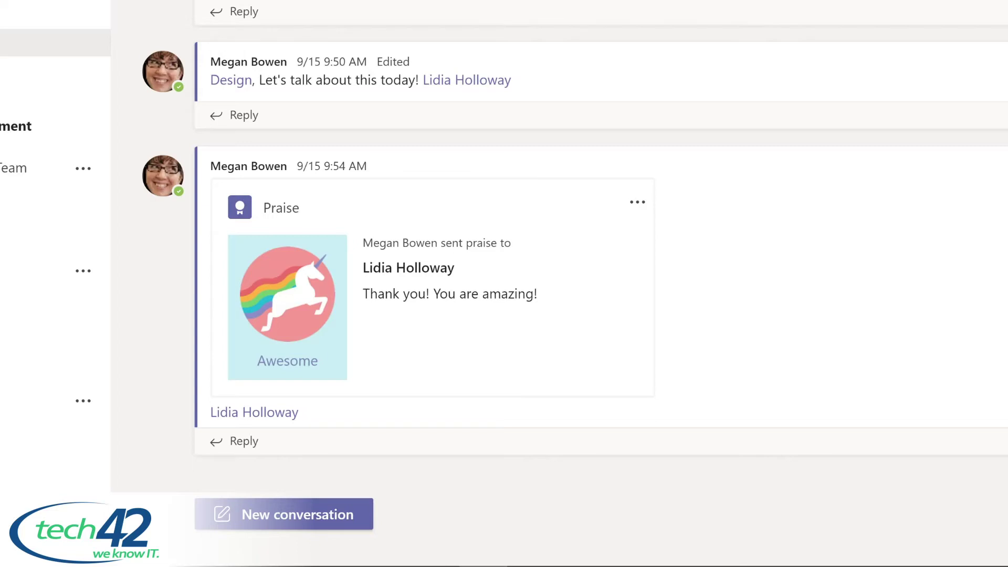
{"action": "left_click", "coordinate": [294, 505]}
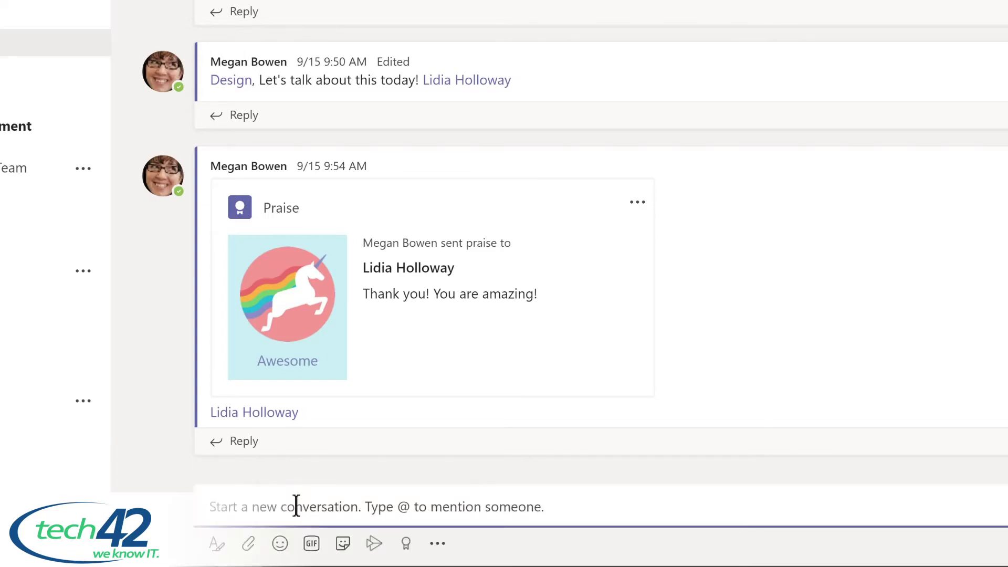
{"action": "type", "text": "@"}
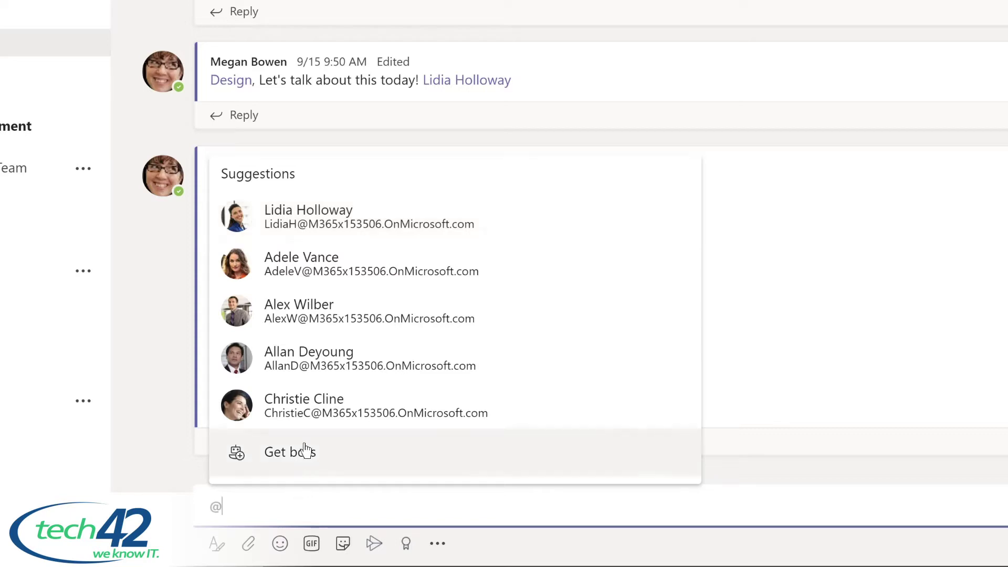
{"action": "left_click", "coordinate": [300, 228]}
{"action": "type", "text": ","}
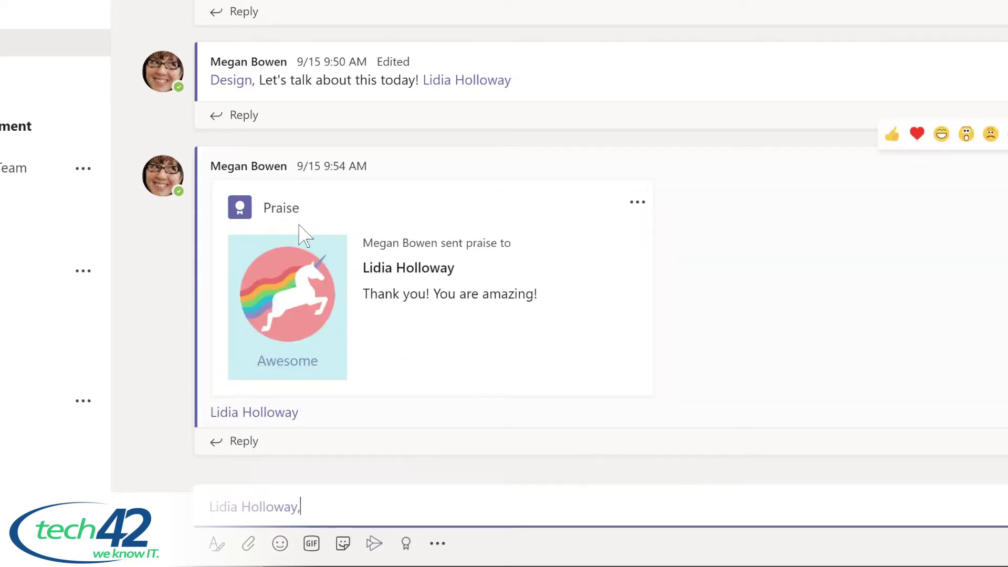
{"action": "type", "text": " please shar"}
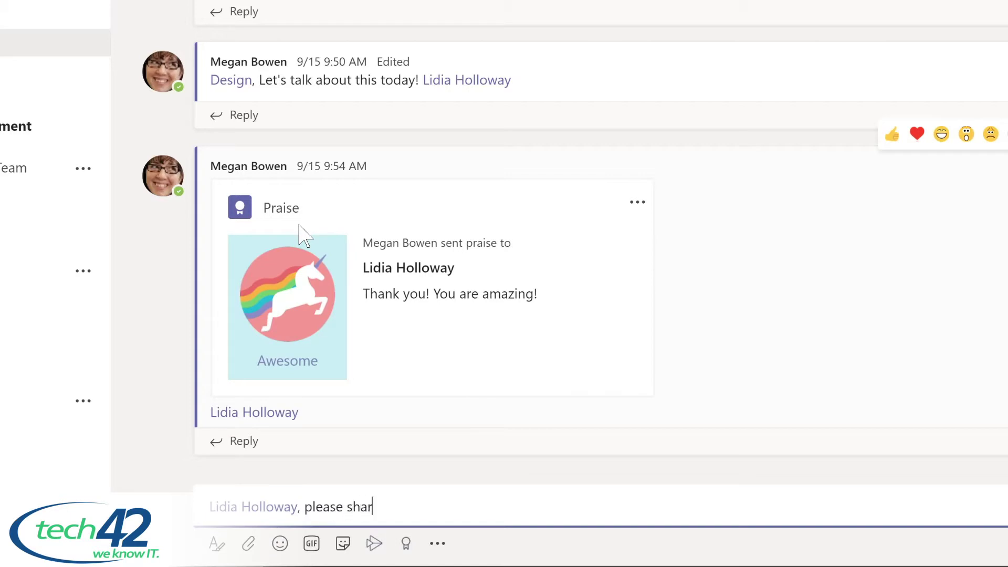
{"action": "type", "text": "e an update on your conversation with the sales team."}
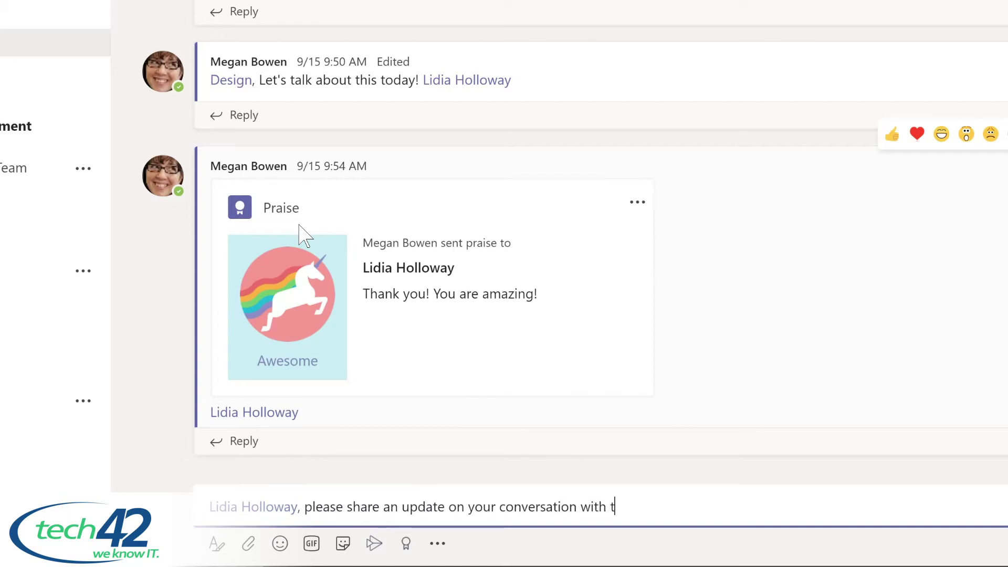
{"action": "key", "text": "Return"}
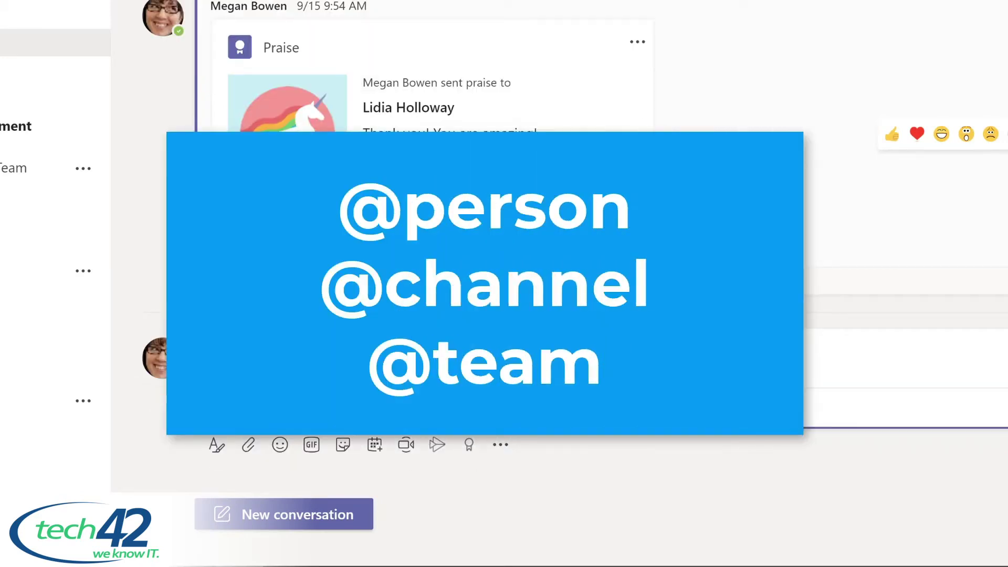
{"action": "left_click", "coordinate": [309, 513]}
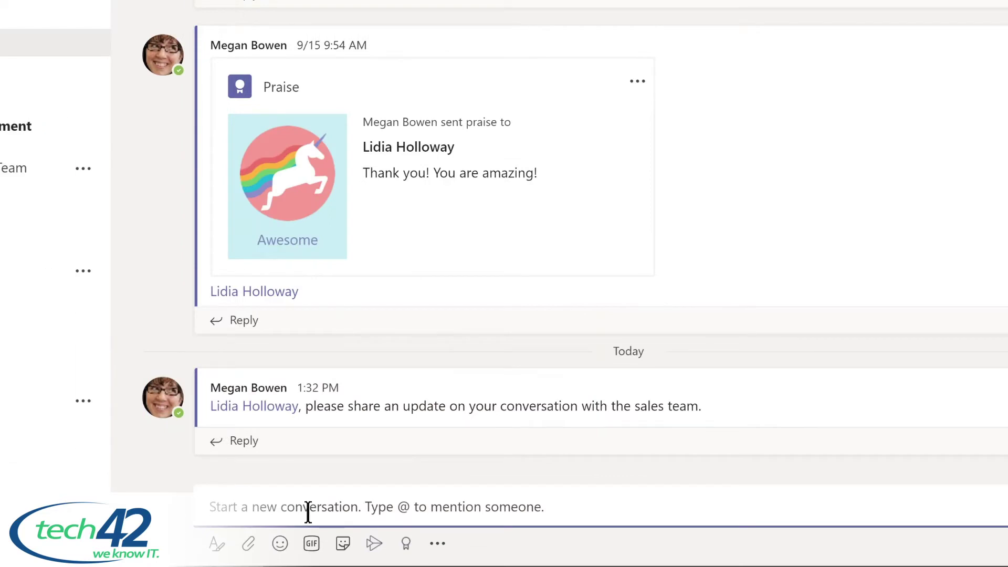
{"action": "type", "text": "@De"}
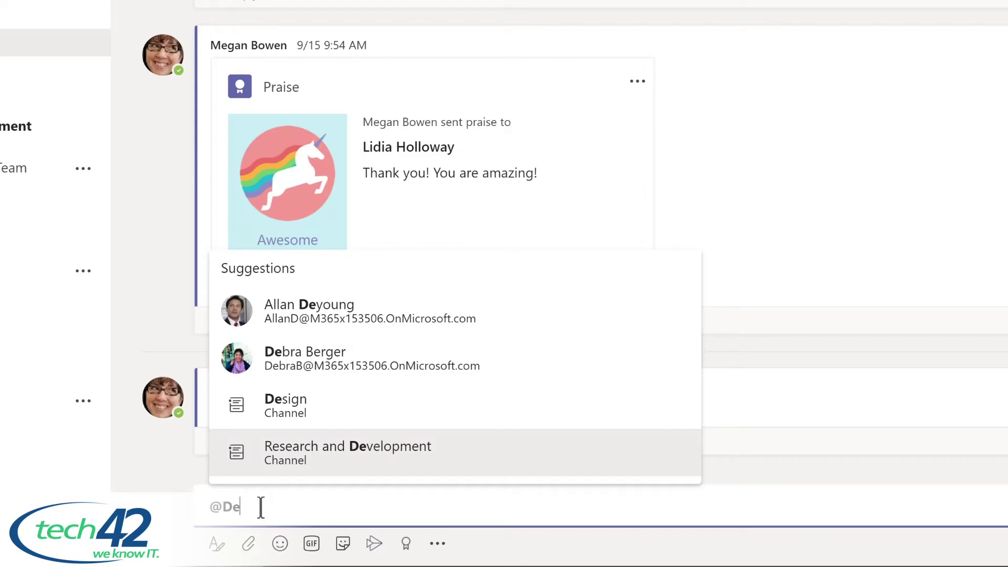
{"action": "left_click", "coordinate": [289, 405]}
{"action": "type", "text": ", I'm so excited about our team retreat tomorrow!"}
{"action": "key", "text": "Return"}
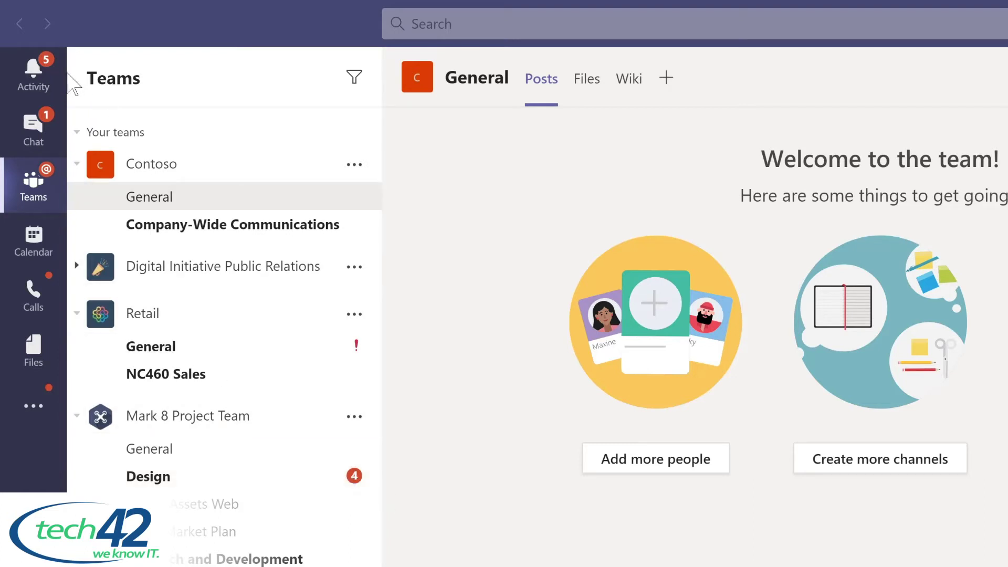
{"action": "left_click", "coordinate": [34, 72]}
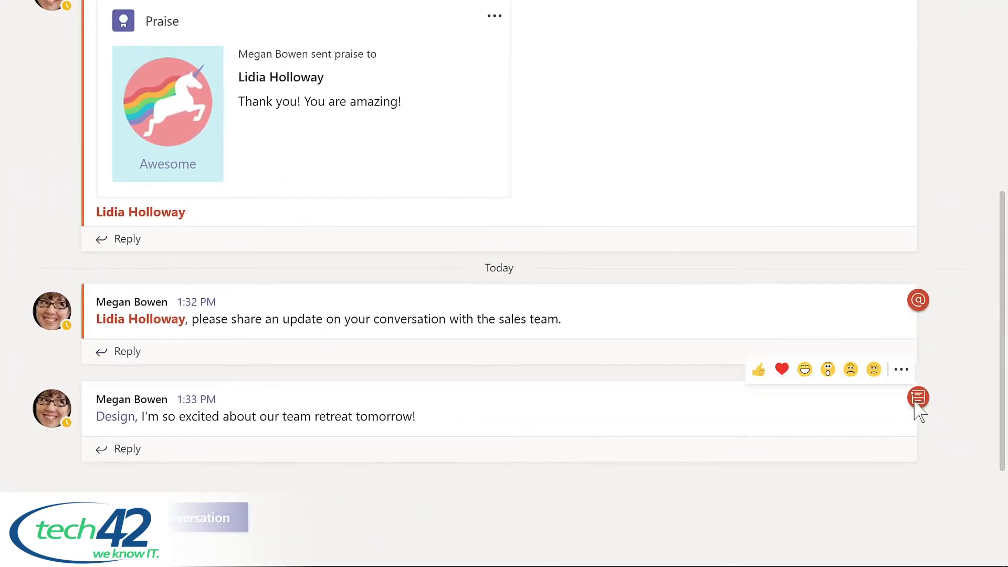
{"action": "mouse_move", "coordinate": [918, 409]}
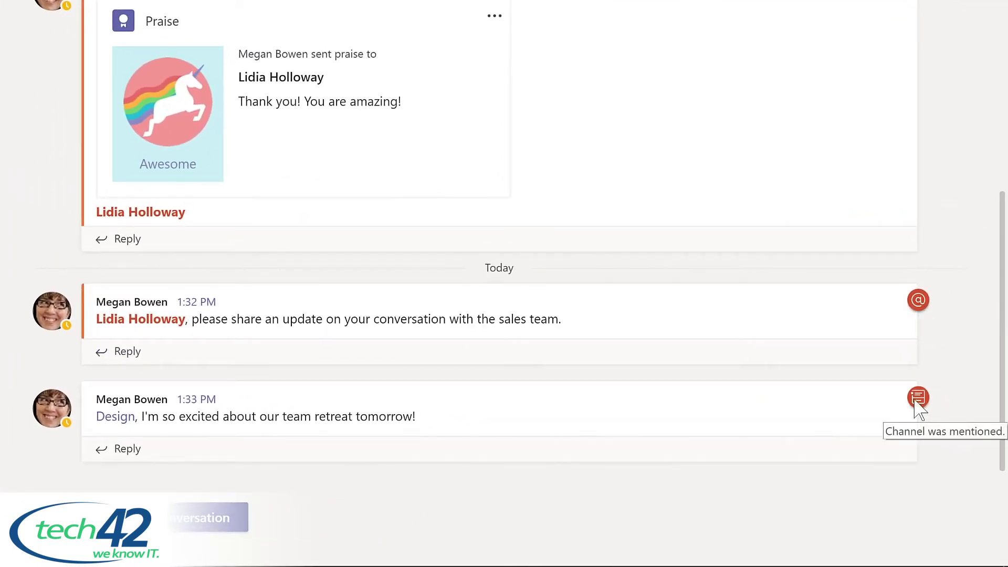
{"action": "left_click", "coordinate": [121, 450]}
{"action": "type", "text": "Ya"}
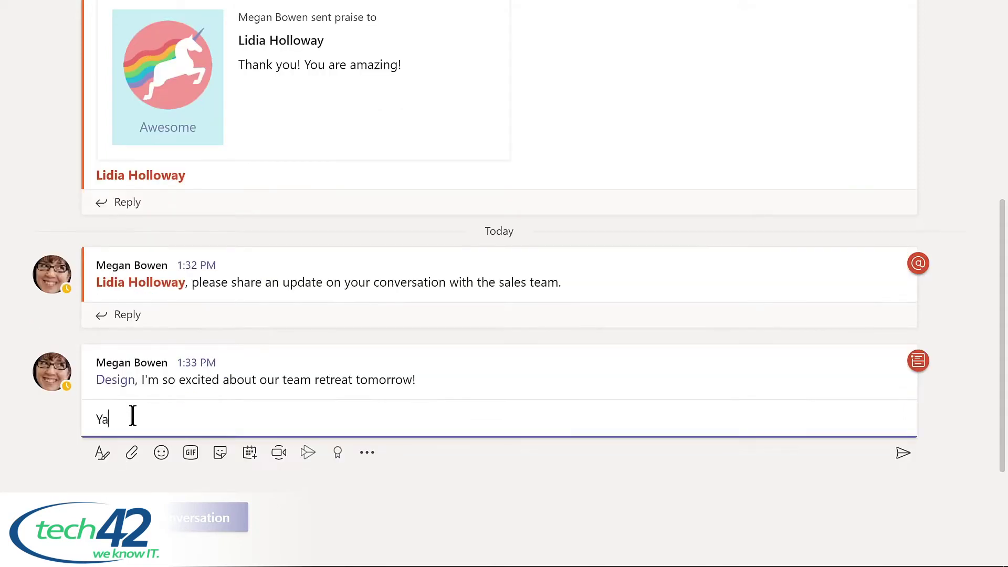
{"action": "type", "text": "y! I'm looking forward to working with the @m"}
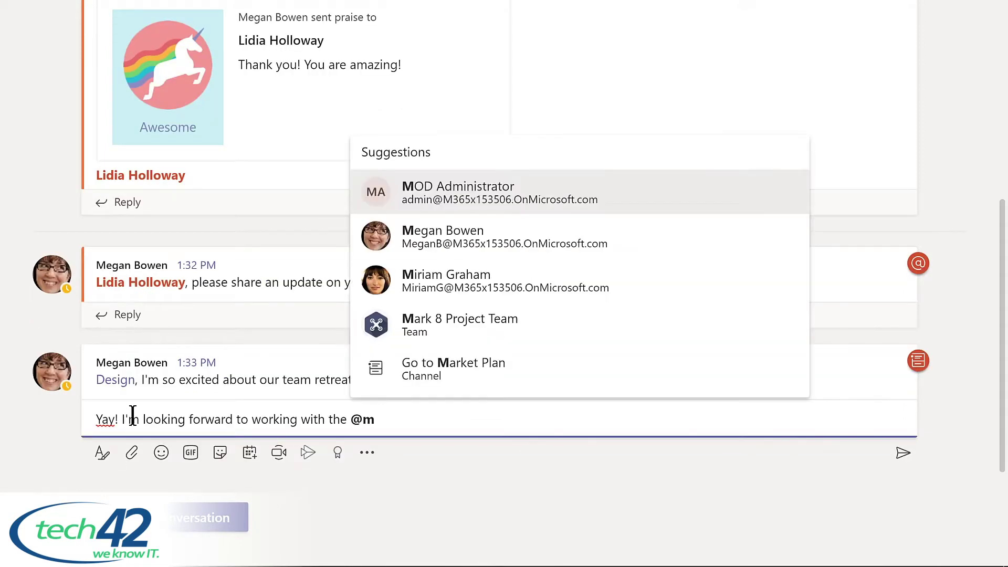
{"action": "left_click", "coordinate": [457, 321]}
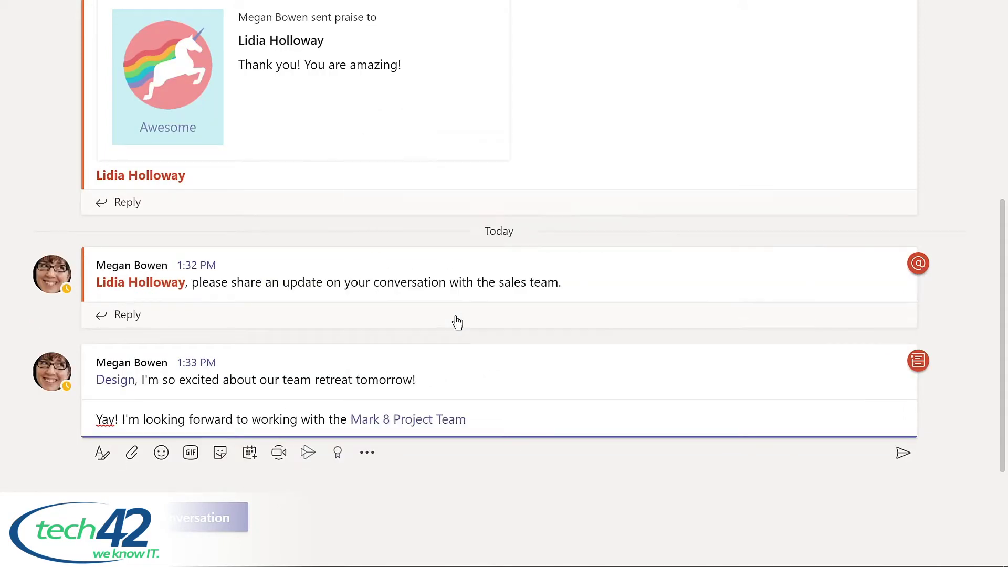
{"action": "key", "text": "Return"}
{"action": "mouse_move", "coordinate": [922, 373]}
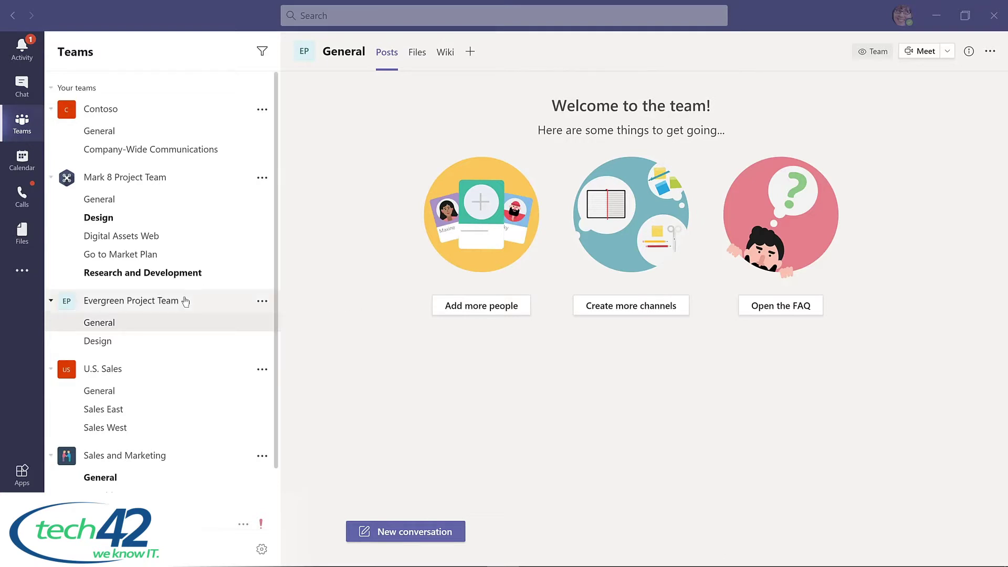
Rename the Evergreen Project Team to "Evergreen LMS Project Team"
{"action": "left_click", "coordinate": [262, 303]}
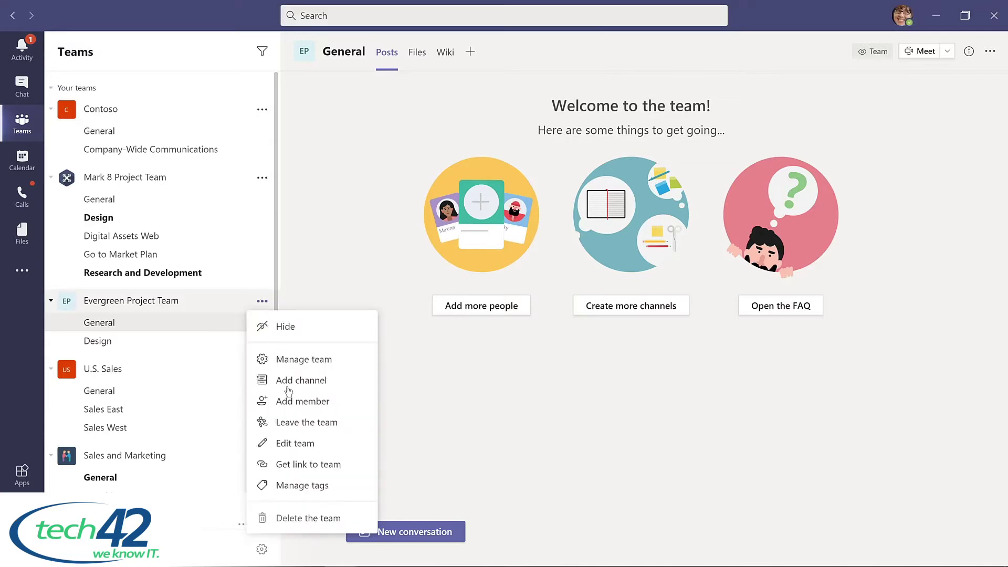
{"action": "left_click", "coordinate": [286, 446]}
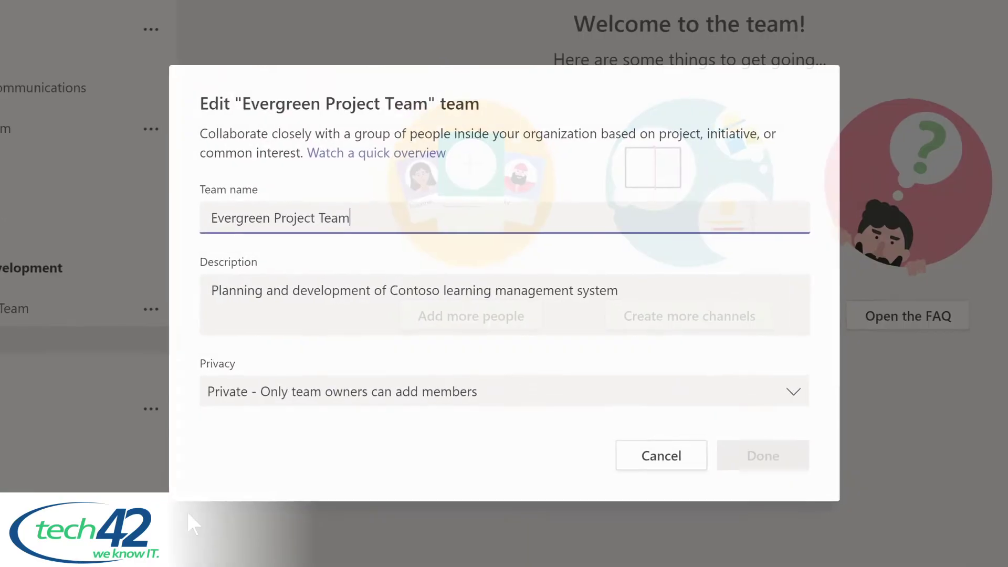
{"action": "left_click", "coordinate": [347, 239]}
{"action": "type", "text": "LMS Project Team"}
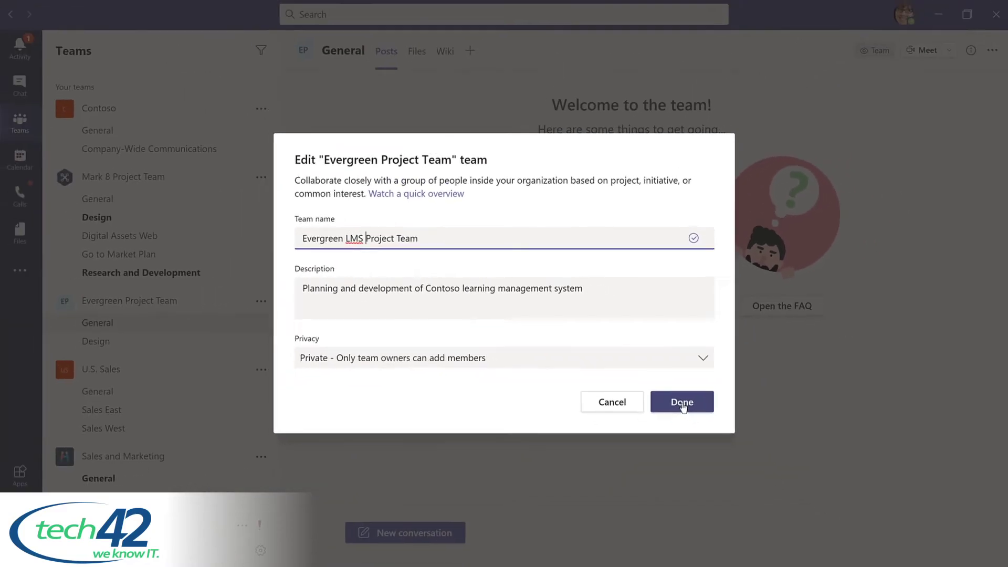
{"action": "left_click", "coordinate": [737, 441]}
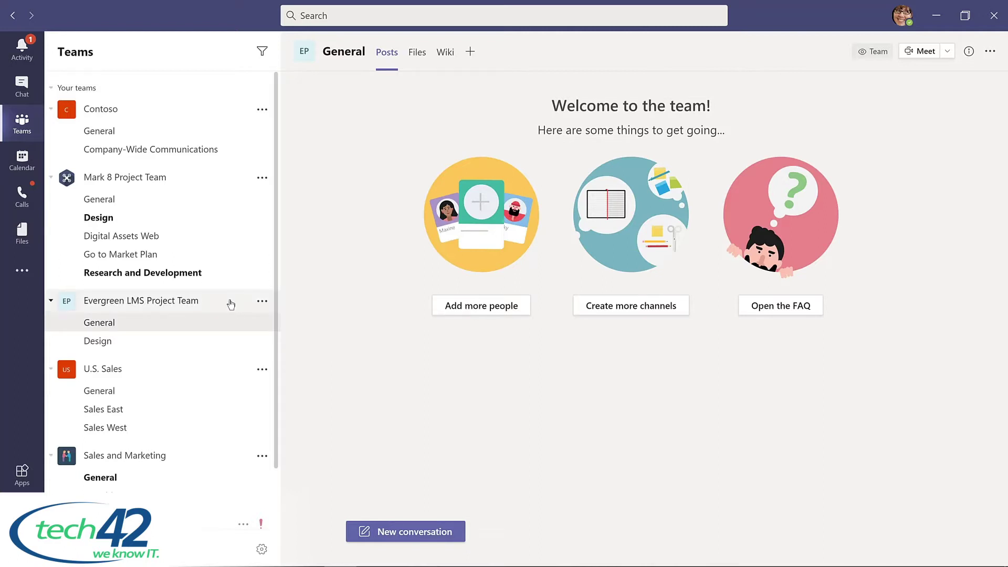
Add the suggested product manager as a member of the Evergreen LMS Project Team and set the role to Owner
{"action": "left_click", "coordinate": [262, 301]}
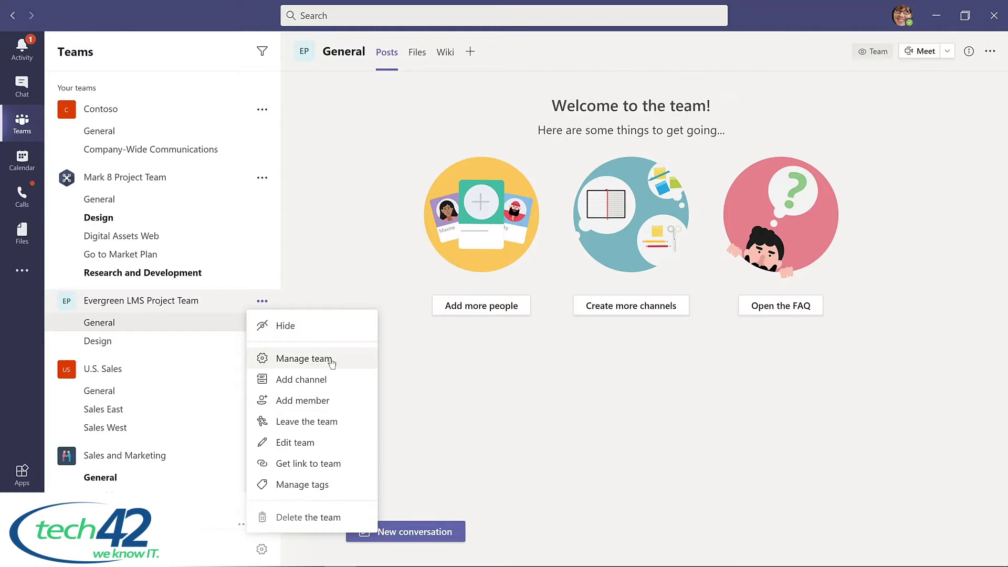
{"action": "left_click", "coordinate": [331, 363]}
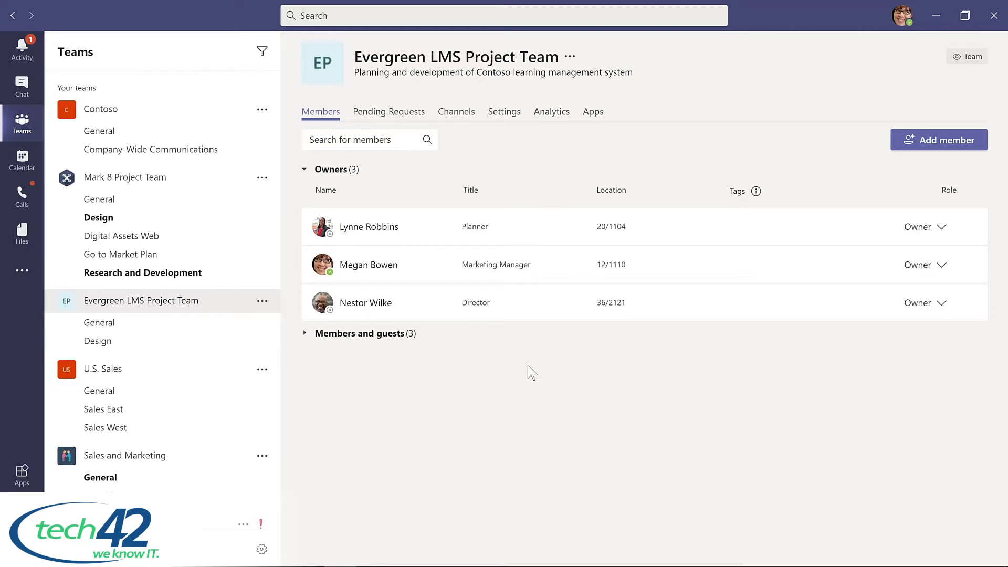
{"action": "left_click", "coordinate": [937, 140]}
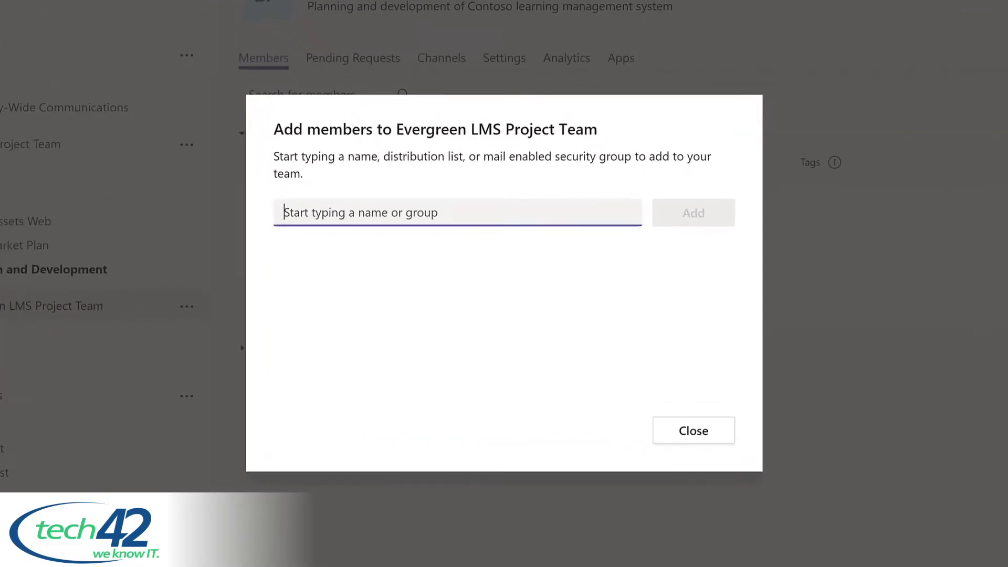
{"action": "type", "text": "l"}
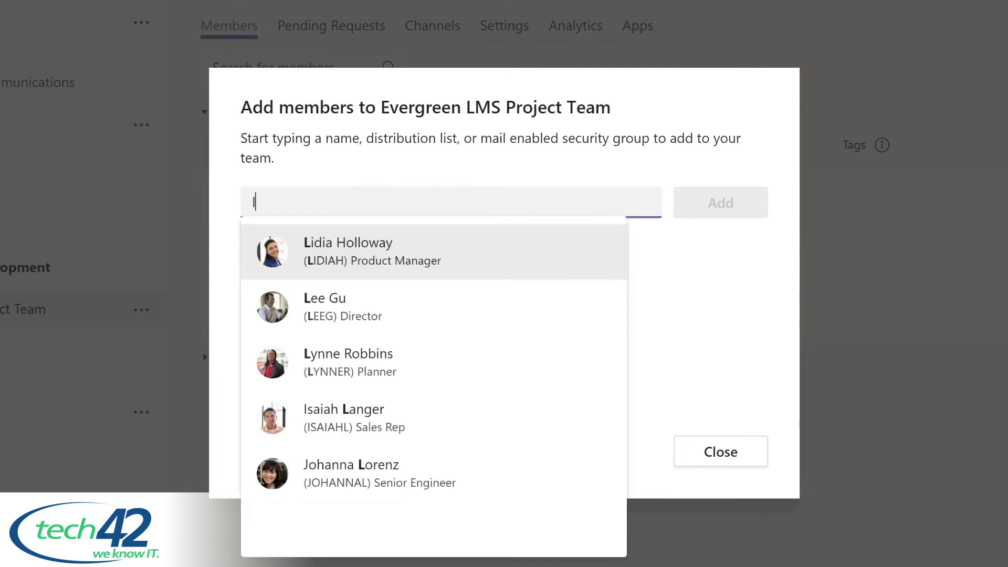
{"action": "type", "text": "id"}
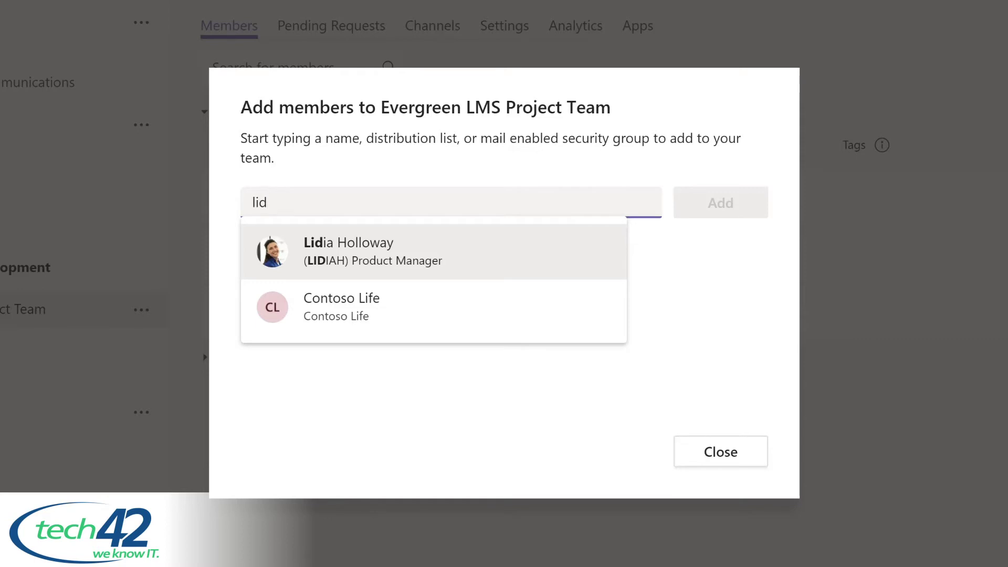
{"action": "left_click", "coordinate": [368, 249]}
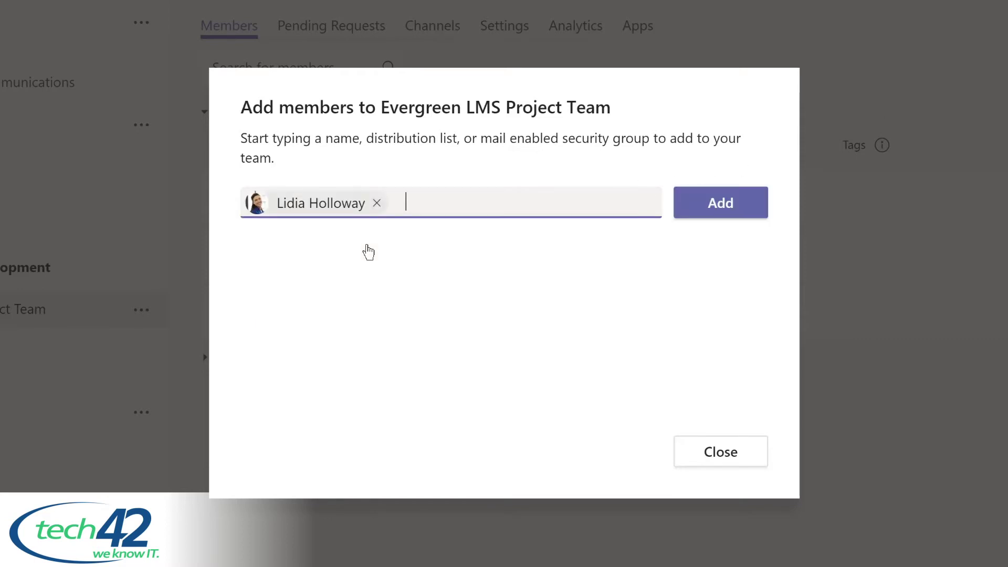
{"action": "left_click", "coordinate": [710, 207]}
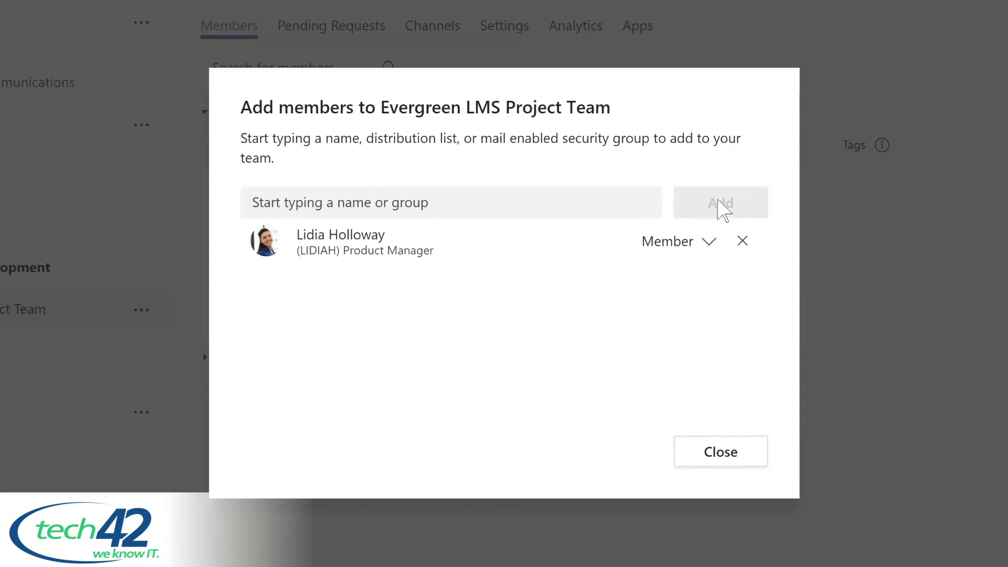
{"action": "left_click", "coordinate": [709, 242]}
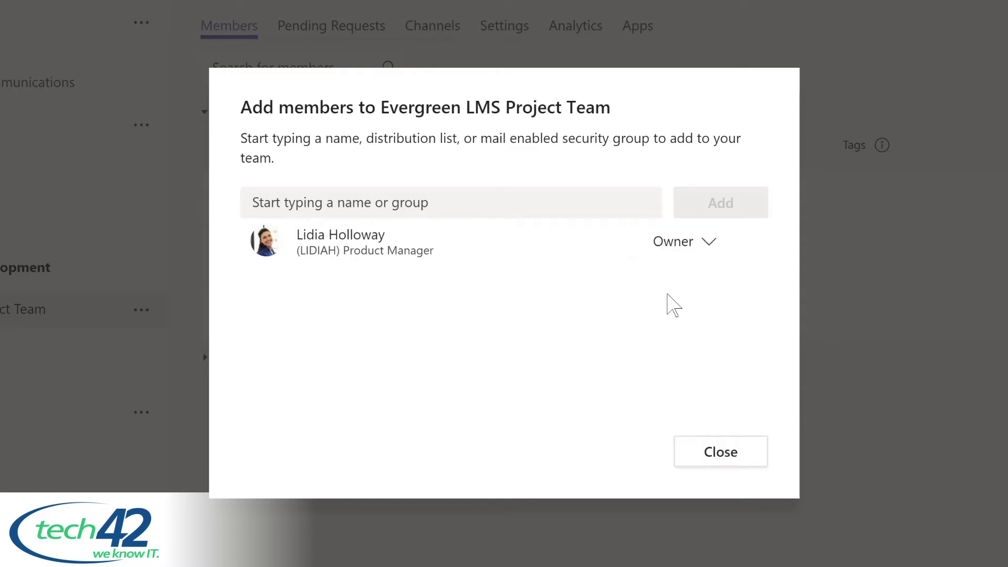
{"action": "left_click", "coordinate": [720, 454]}
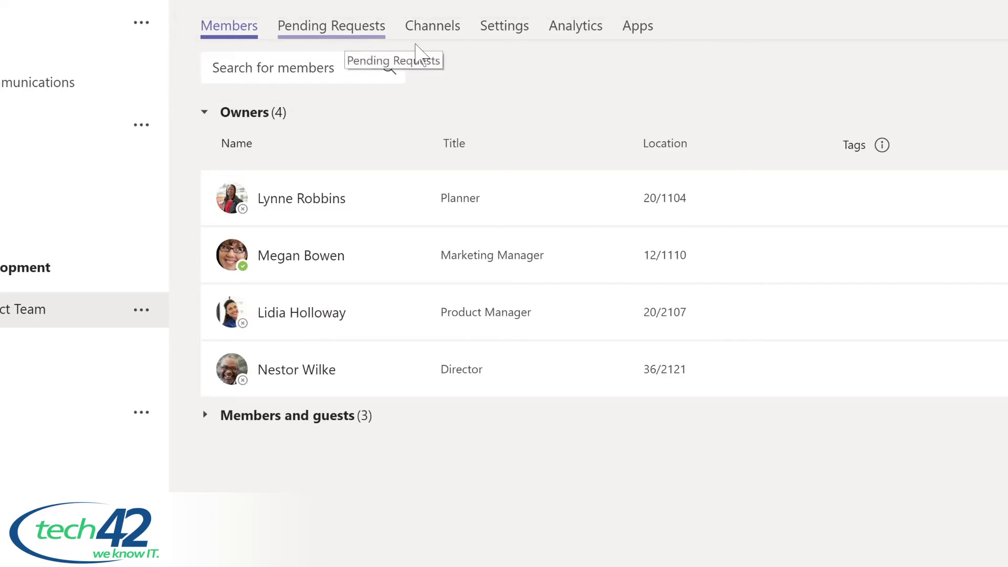
Review the Evergreen LMS Project Team's channels, and upload and save the round green forest image as its team picture
{"action": "left_click", "coordinate": [431, 30]}
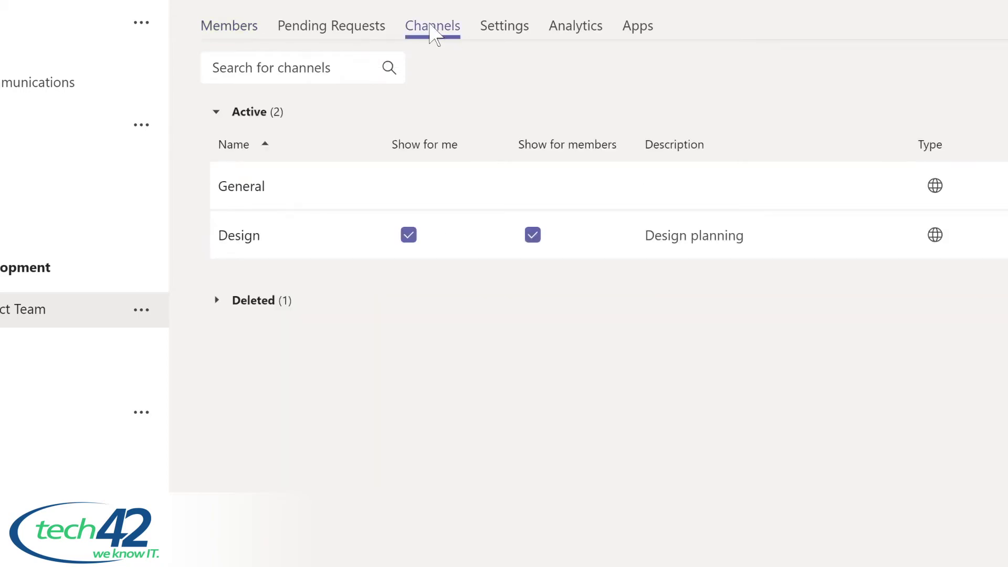
{"action": "left_click", "coordinate": [498, 29]}
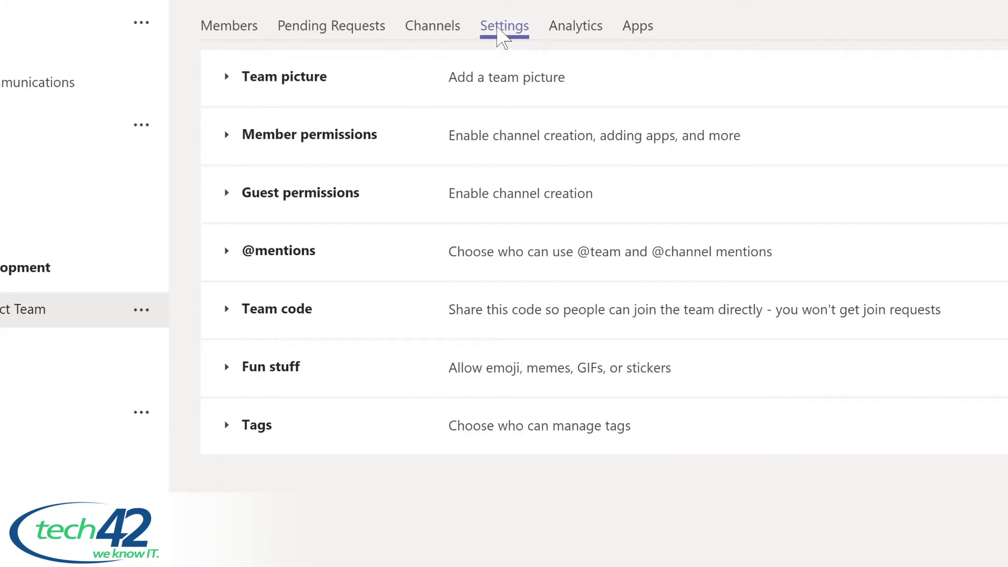
{"action": "left_click", "coordinate": [278, 86]}
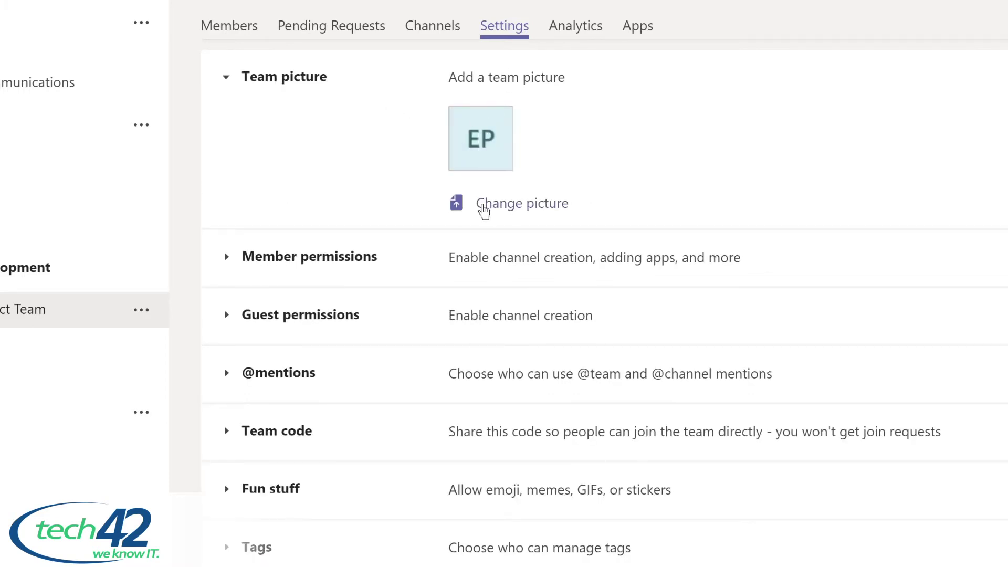
{"action": "left_click", "coordinate": [484, 210]}
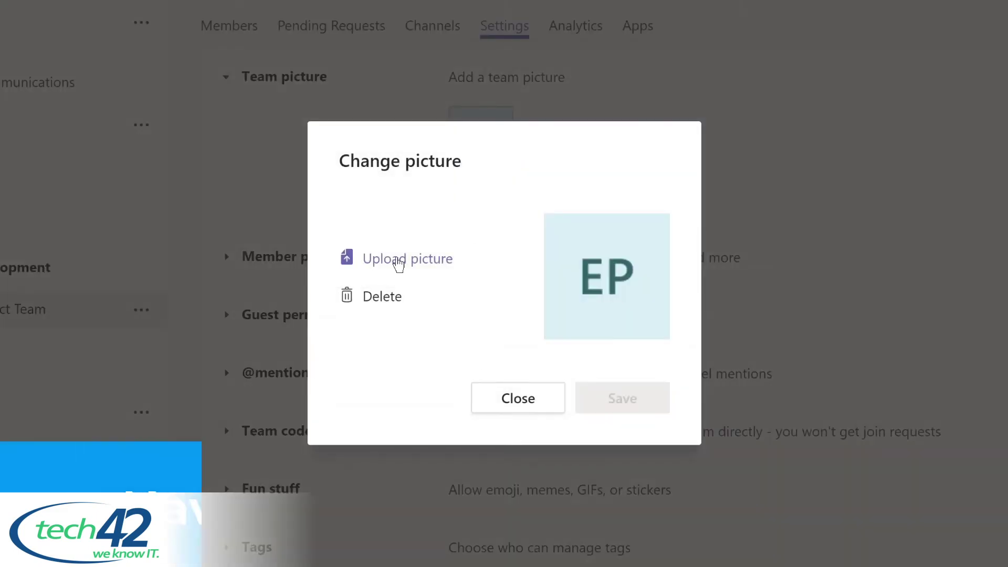
{"action": "left_click", "coordinate": [399, 262]}
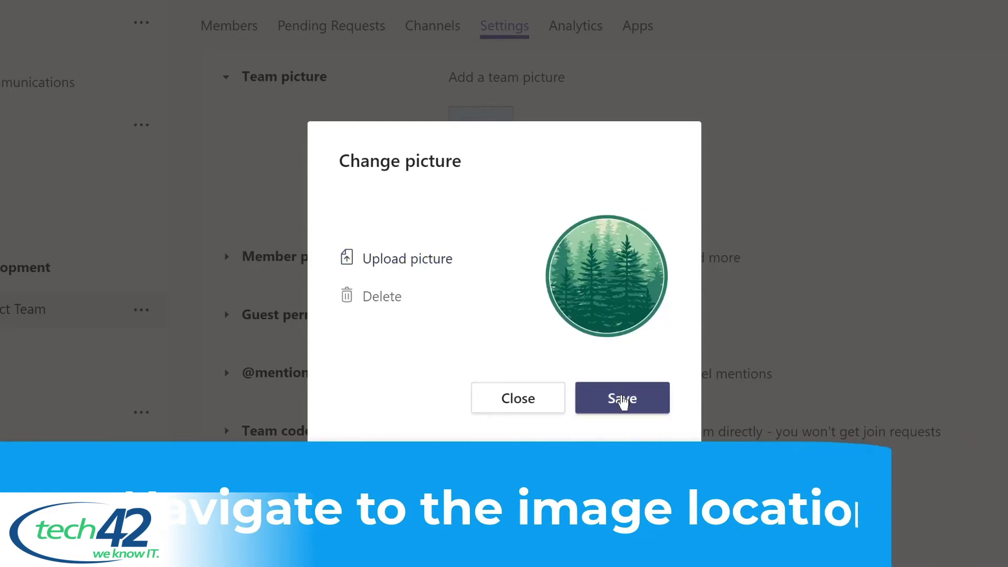
{"action": "left_click", "coordinate": [621, 396]}
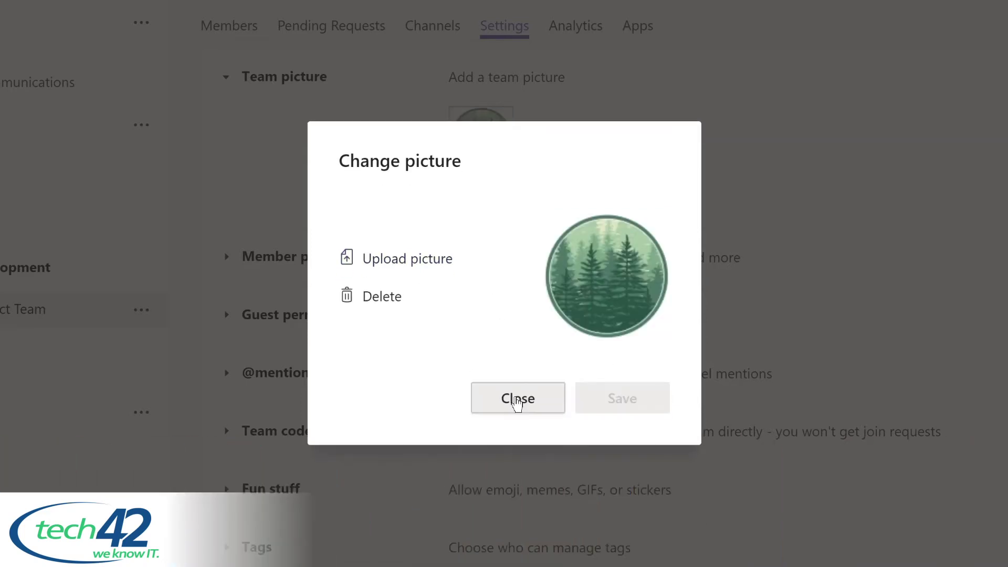
{"action": "left_click", "coordinate": [516, 398]}
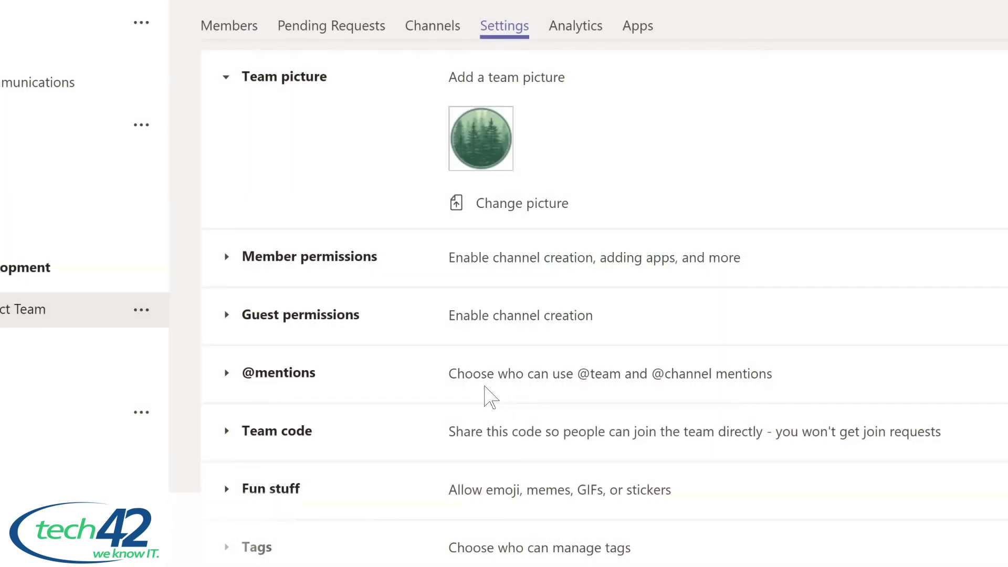
{"action": "left_click", "coordinate": [270, 376]}
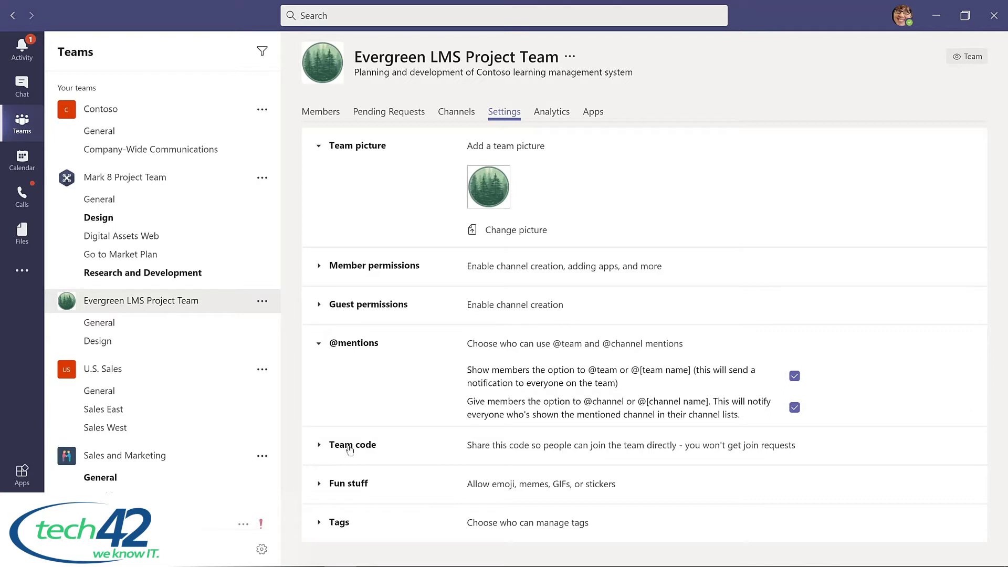
{"action": "left_click", "coordinate": [353, 488]}
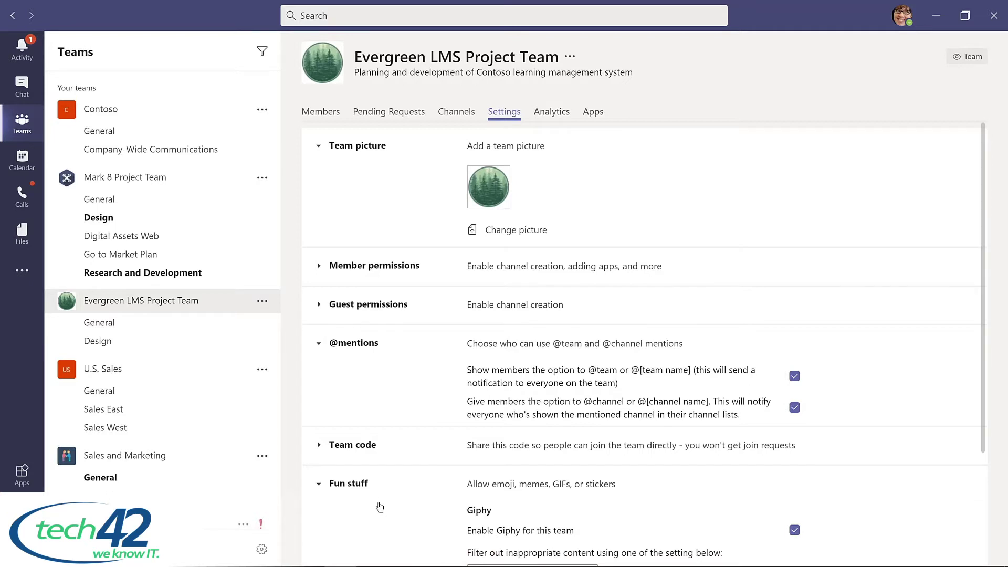
{"action": "scroll", "coordinate": [379, 507], "scroll_direction": "down", "scroll_amount": 1}
{"action": "scroll", "coordinate": [382, 506], "scroll_direction": "down", "scroll_amount": 2}
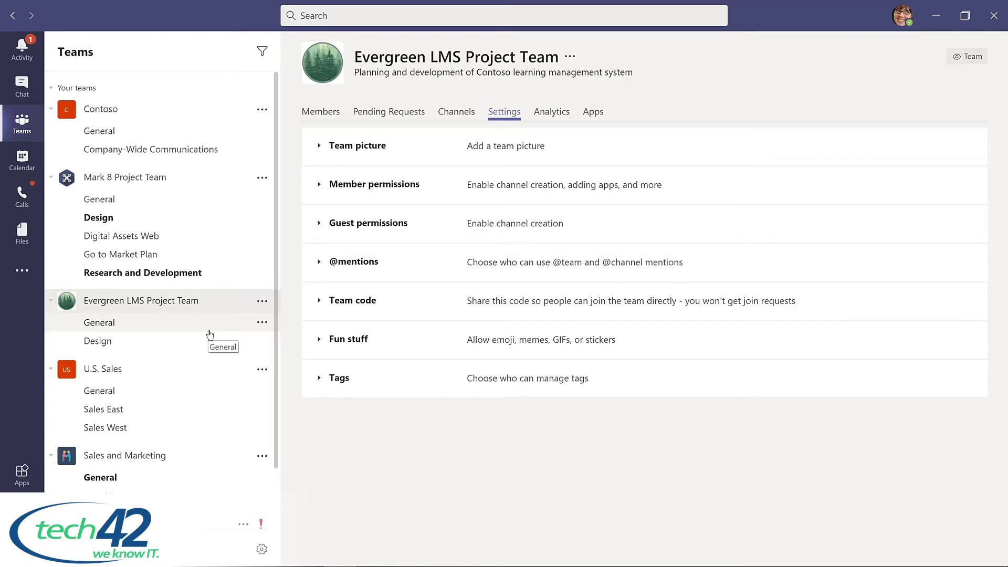
Hide the Retail team from the teams list
{"action": "scroll", "coordinate": [226, 393], "scroll_direction": "down", "scroll_amount": 3}
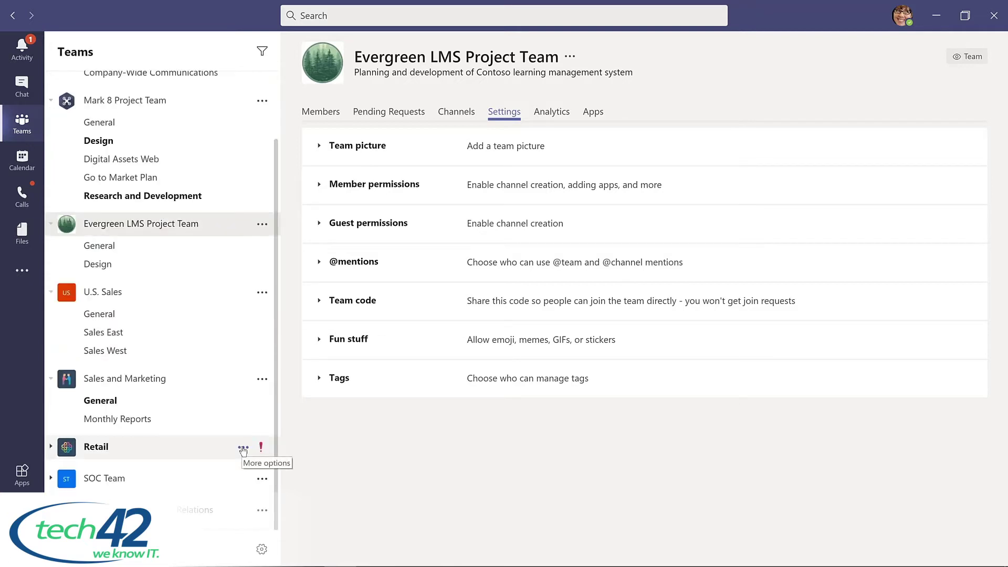
{"action": "left_click", "coordinate": [243, 449]}
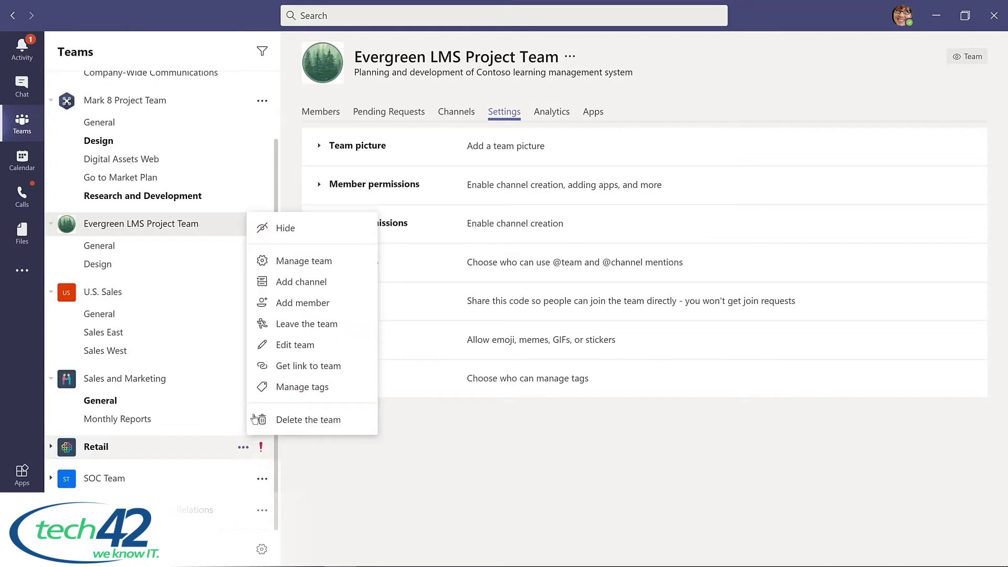
{"action": "left_click", "coordinate": [284, 228]}
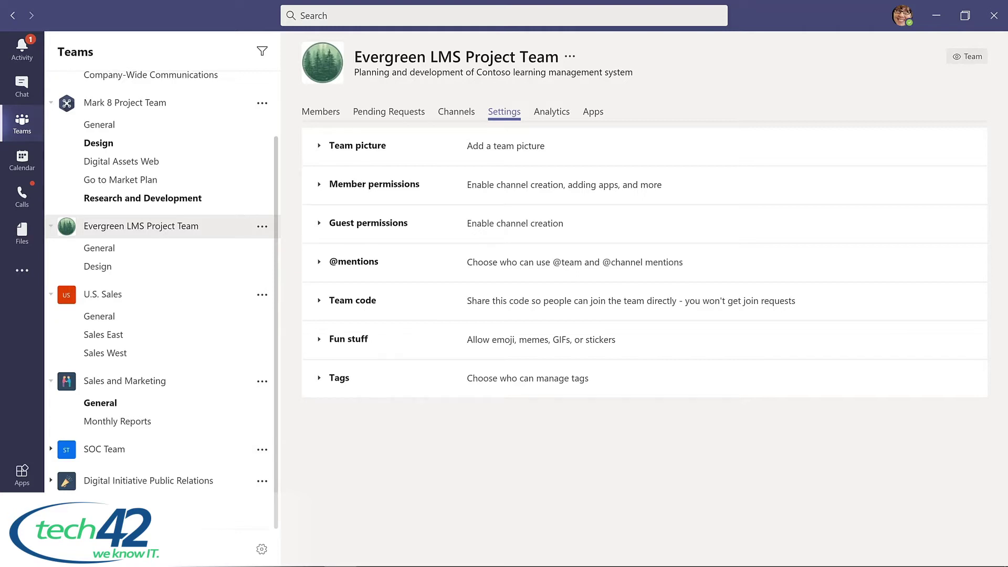
Show the Retail team again from the hidden teams
{"action": "scroll", "coordinate": [162, 299], "scroll_direction": "down", "scroll_amount": 1}
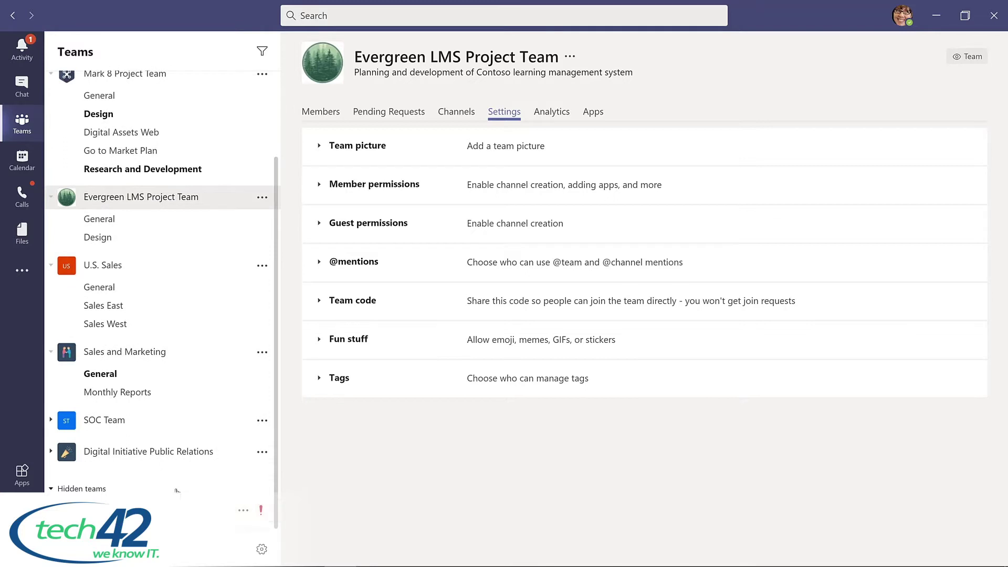
{"action": "left_click", "coordinate": [245, 512]}
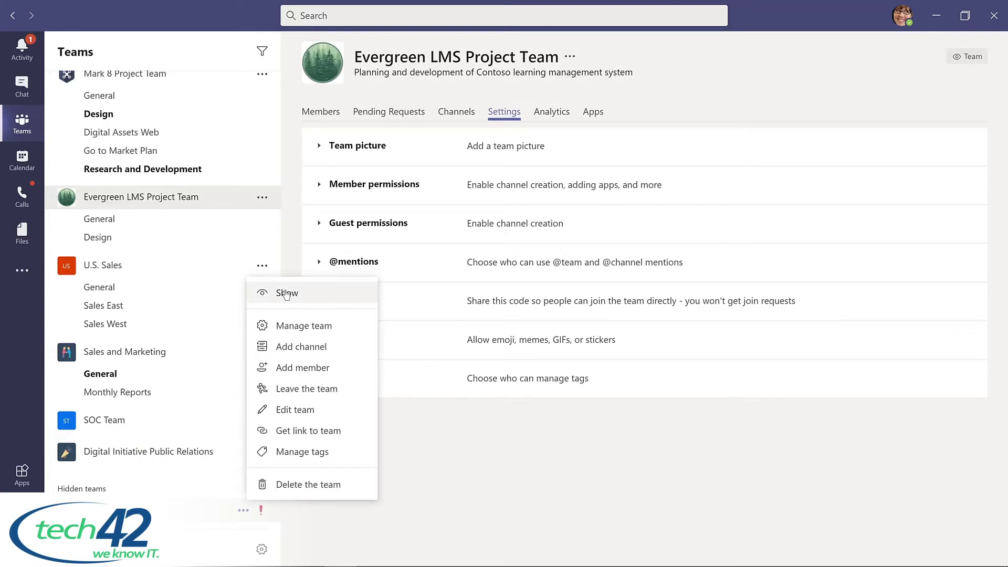
{"action": "left_click", "coordinate": [286, 293]}
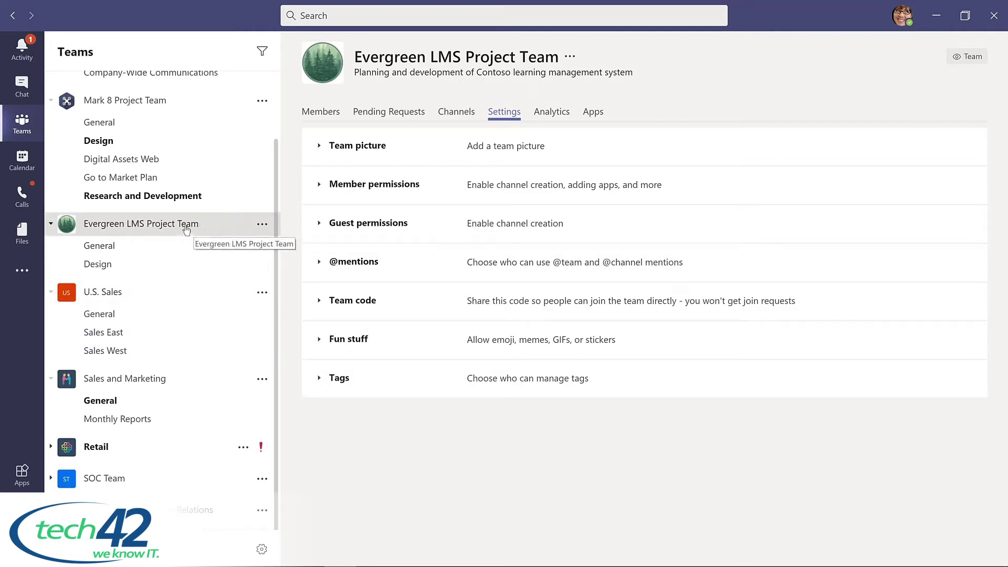
Reorder the teams list so the Evergreen LMS Project Team sits between Contoso and Mark 8 Project Team
{"action": "left_click_drag", "start_coordinate": [186, 230], "coordinate": [179, 124]}
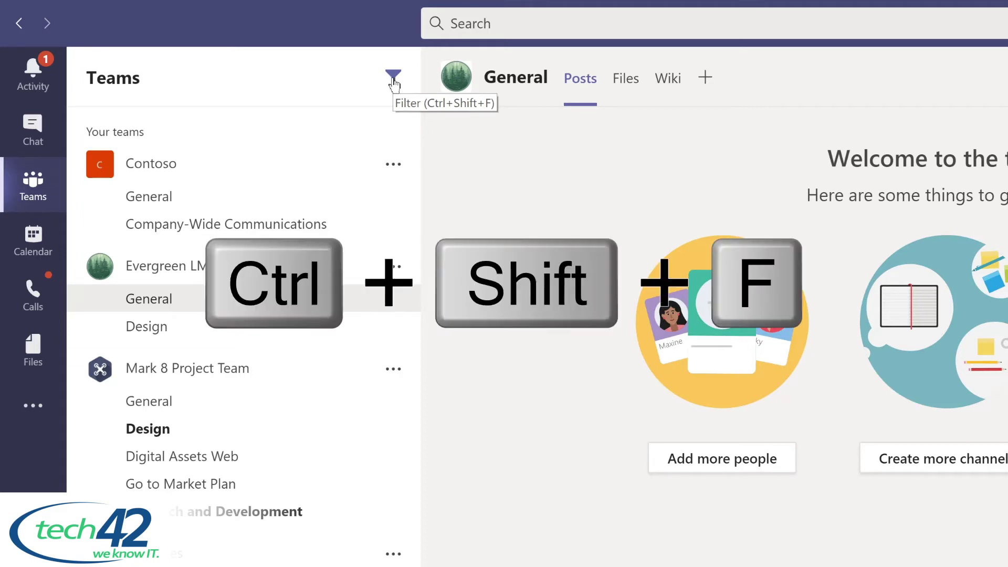
Filter the teams list by "marketing" and by "project"
{"action": "key", "text": "ctrl+shift+f"}
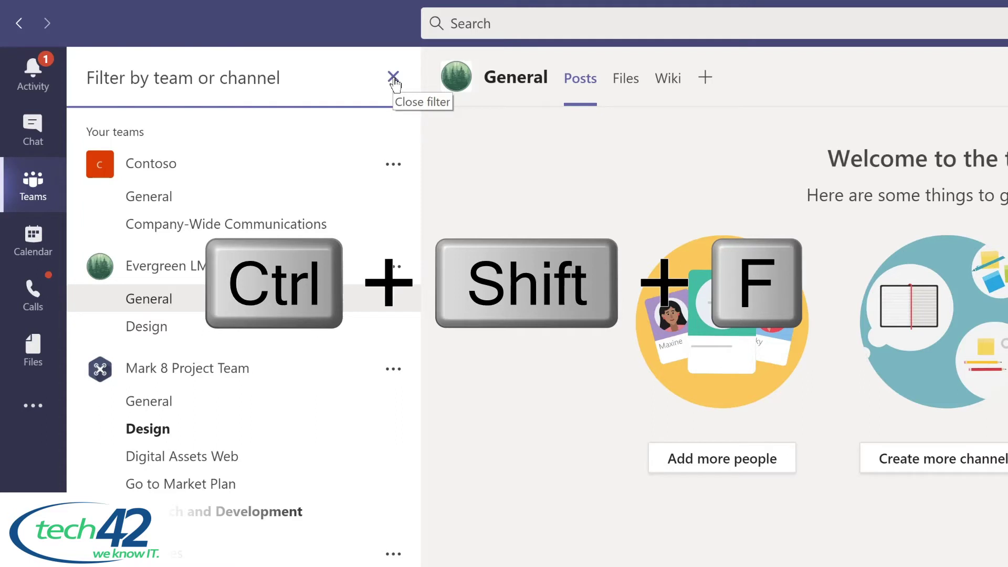
{"action": "type", "text": "marketing"}
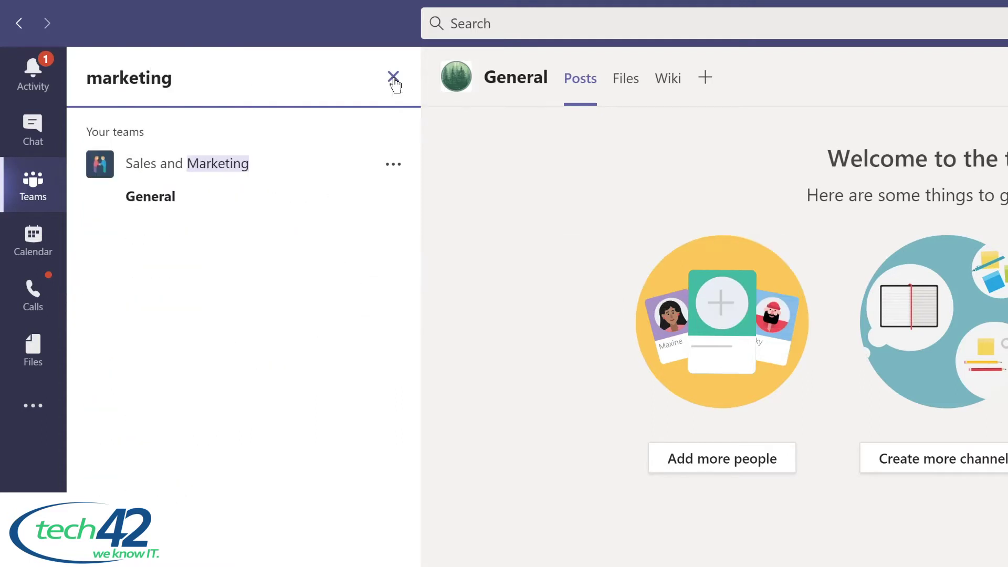
{"action": "key", "text": "ctrl+a"}
{"action": "type", "text": "proj"}
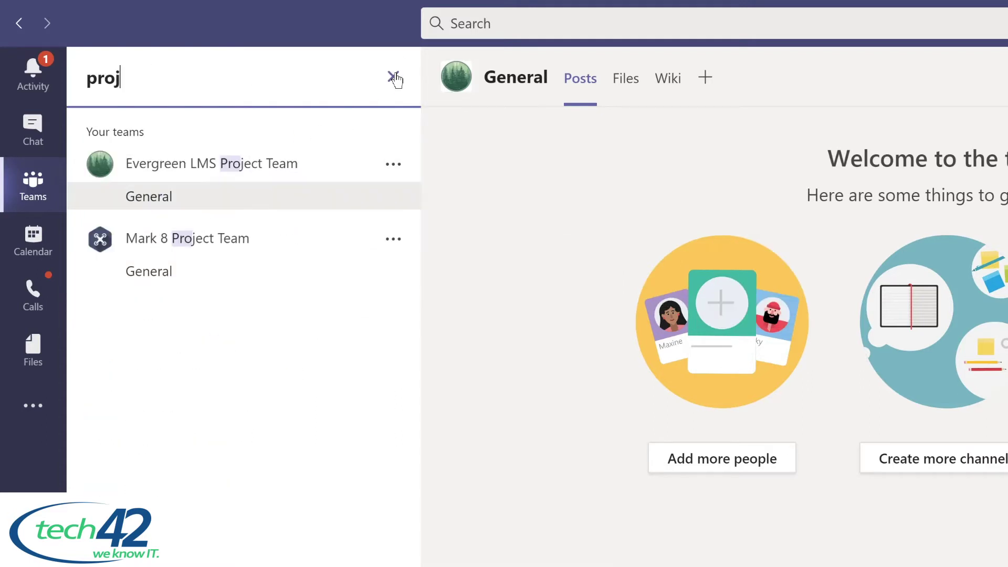
{"action": "type", "text": "ect"}
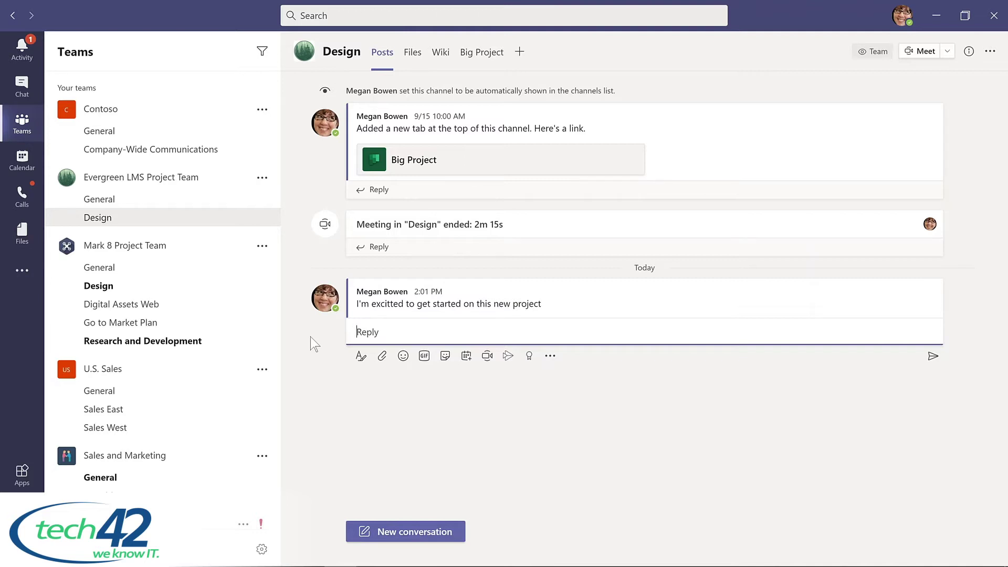
{"action": "mouse_move", "coordinate": [412, 306]}
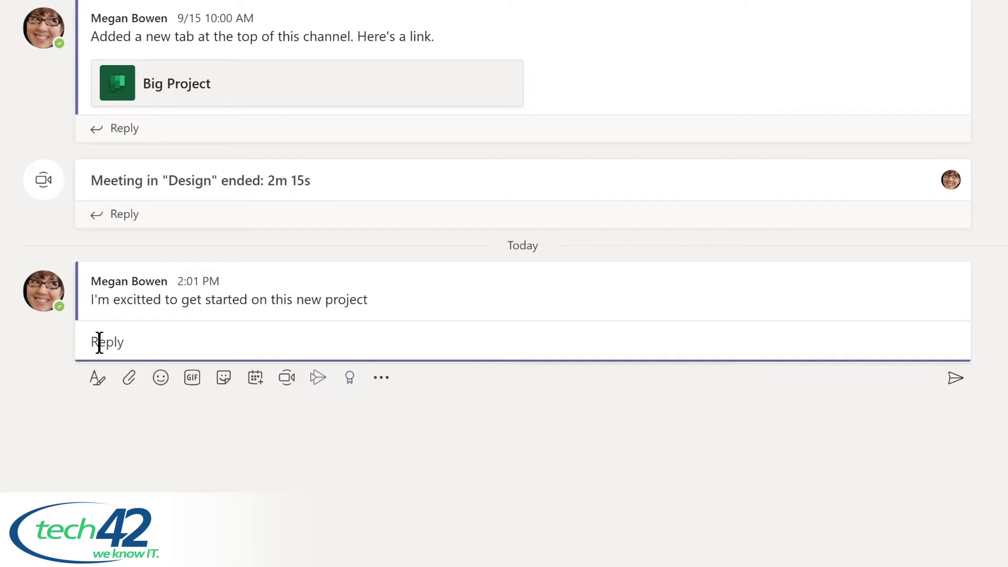
Edit the latest post in the Evergreen LMS Design channel, correcting the misspelled word to "excited"
{"action": "mouse_move", "coordinate": [333, 292]}
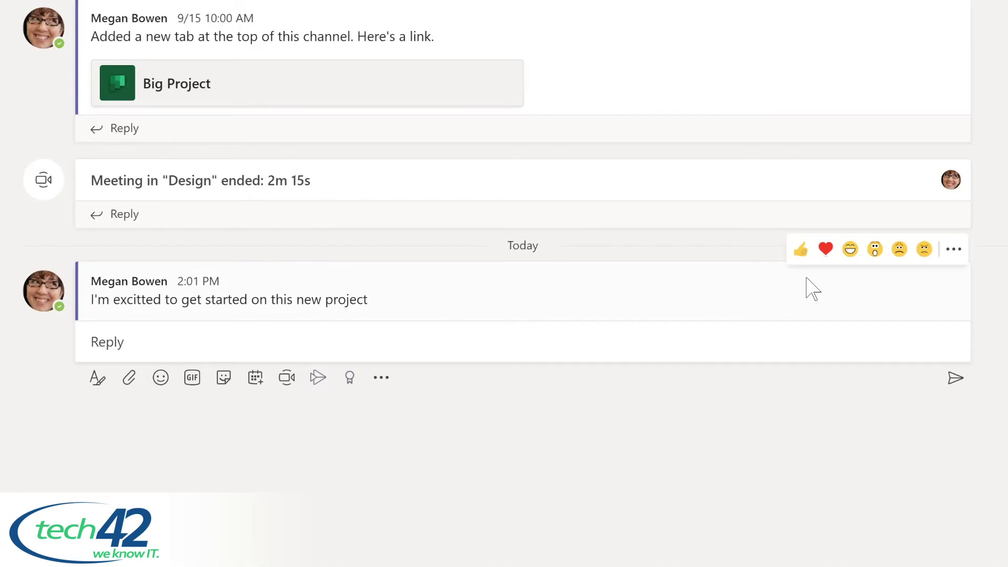
{"action": "left_click", "coordinate": [954, 252]}
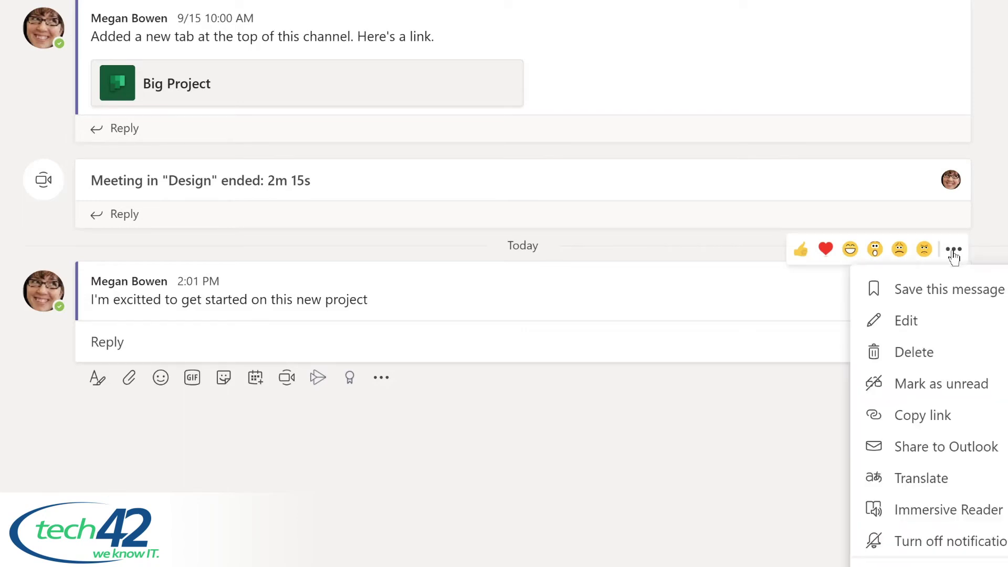
{"action": "left_click", "coordinate": [935, 322]}
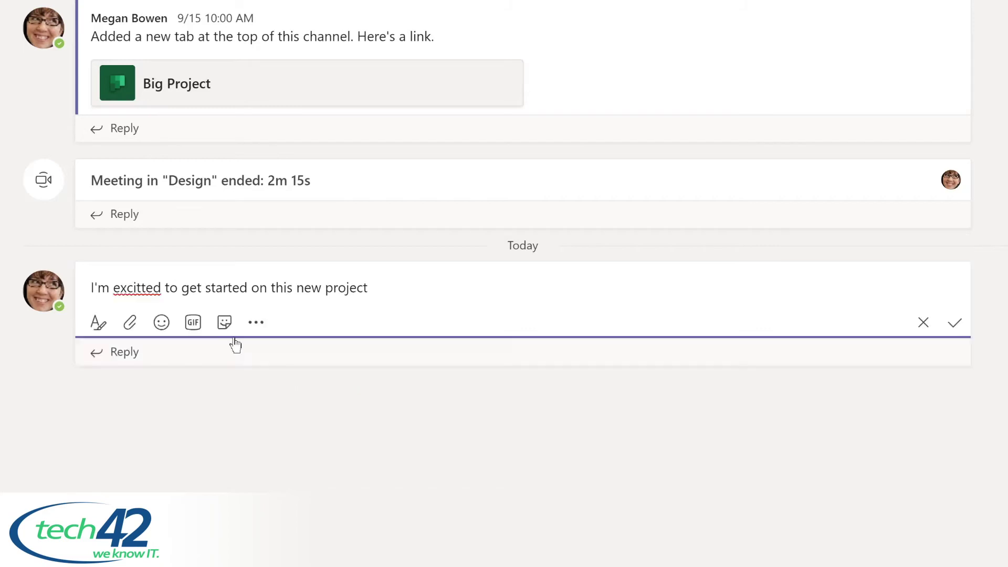
{"action": "left_click", "coordinate": [138, 288]}
{"action": "key", "text": "BackSpace"}
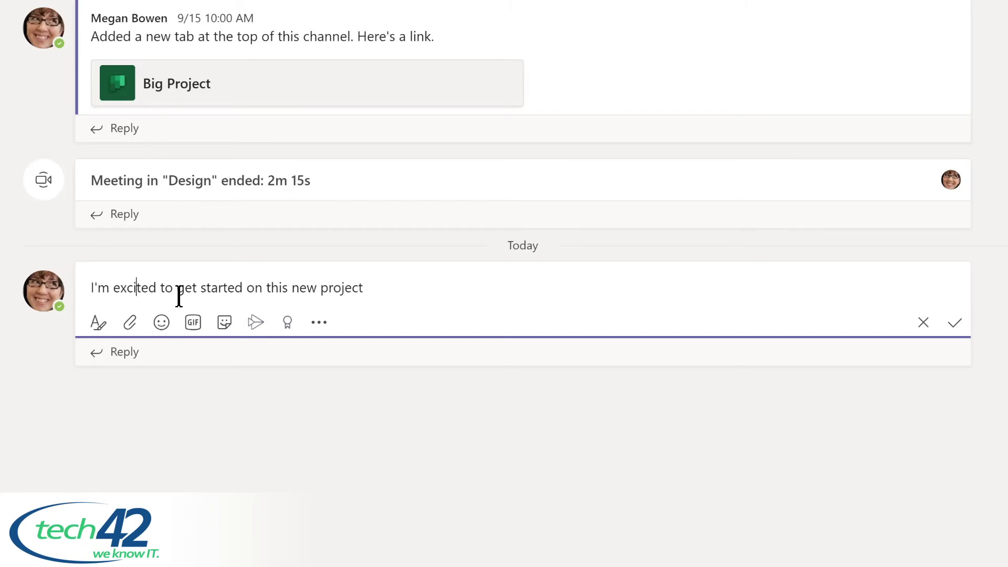
{"action": "key", "text": "Home"}
{"action": "type", "text": "@"}
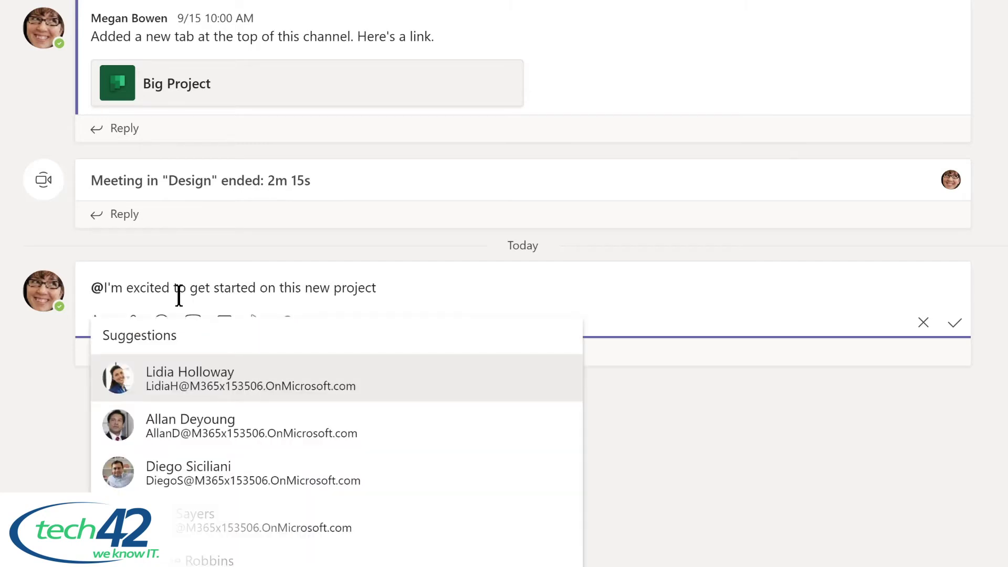
{"action": "type", "text": "de"}
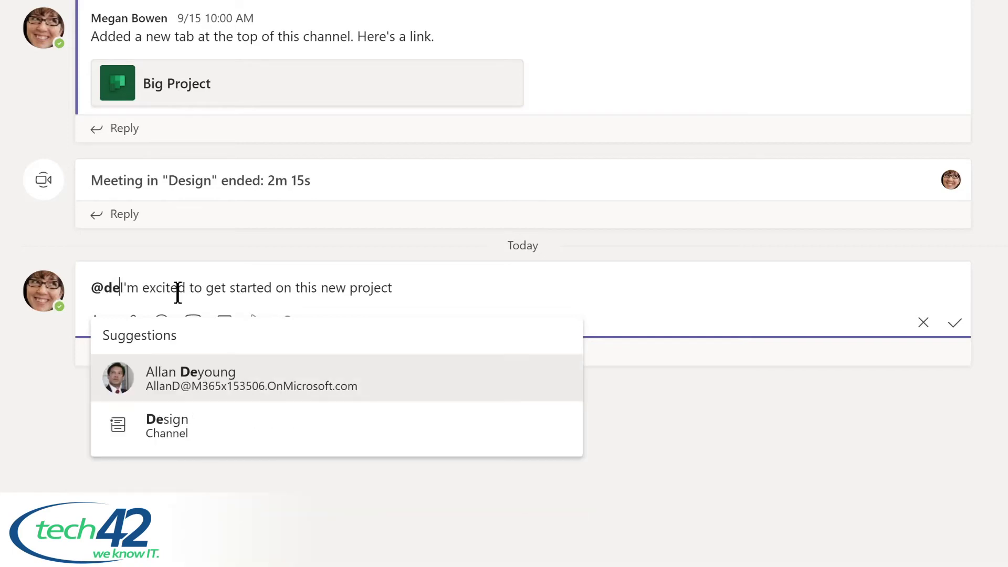
{"action": "left_click", "coordinate": [157, 426]}
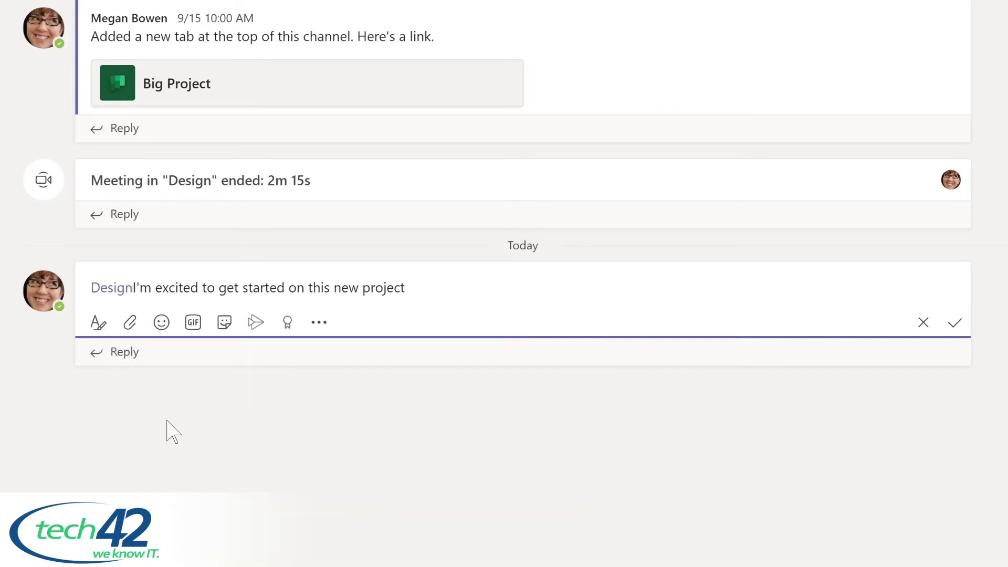
{"action": "type", "text": ","}
Insert "LMS" before "project", end the post with an exclamation mark, and save the edited message
{"action": "left_click", "coordinate": [366, 288]}
{"action": "type", "text": "LMS"}
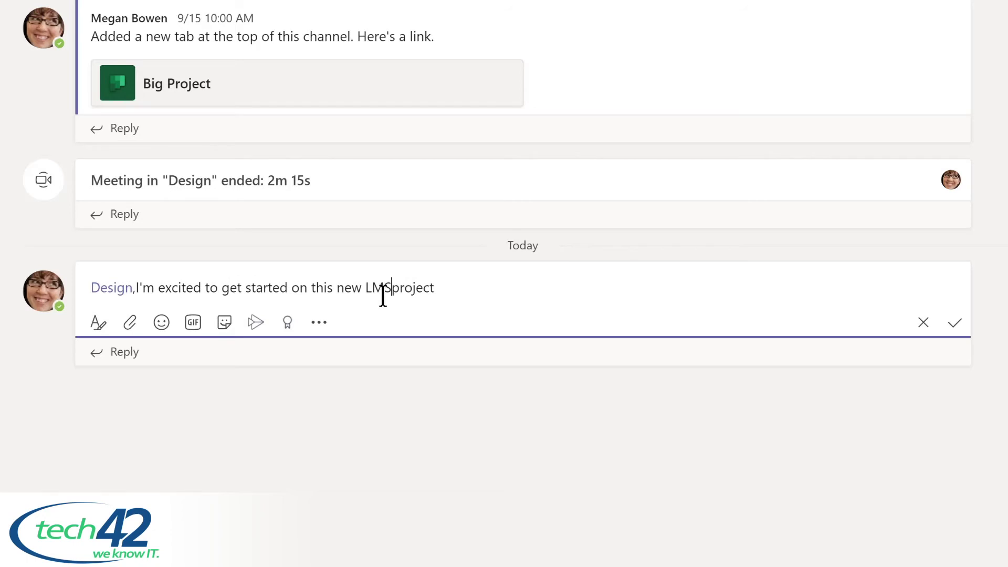
{"action": "key", "text": "End"}
{"action": "type", "text": "!"}
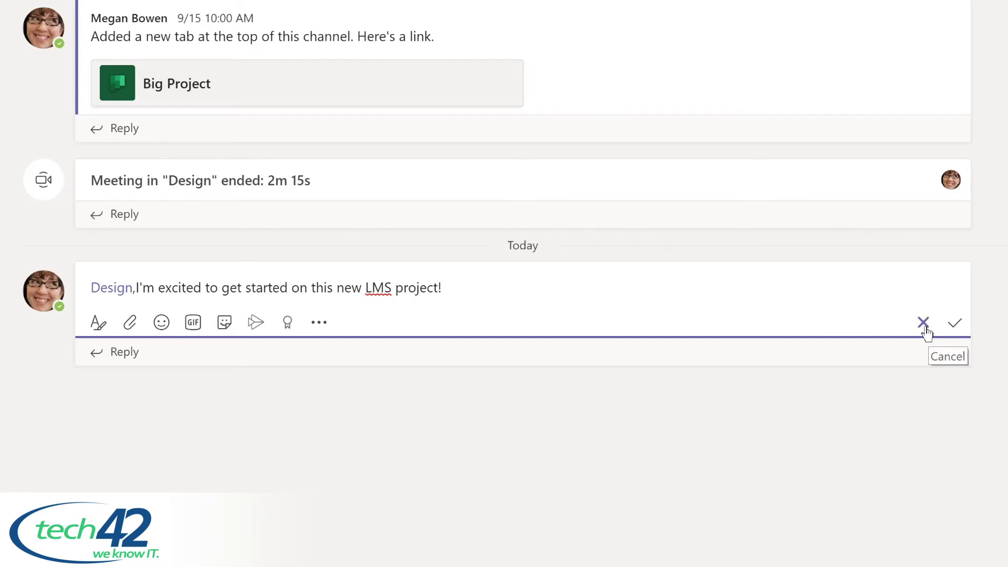
{"action": "left_click", "coordinate": [956, 326]}
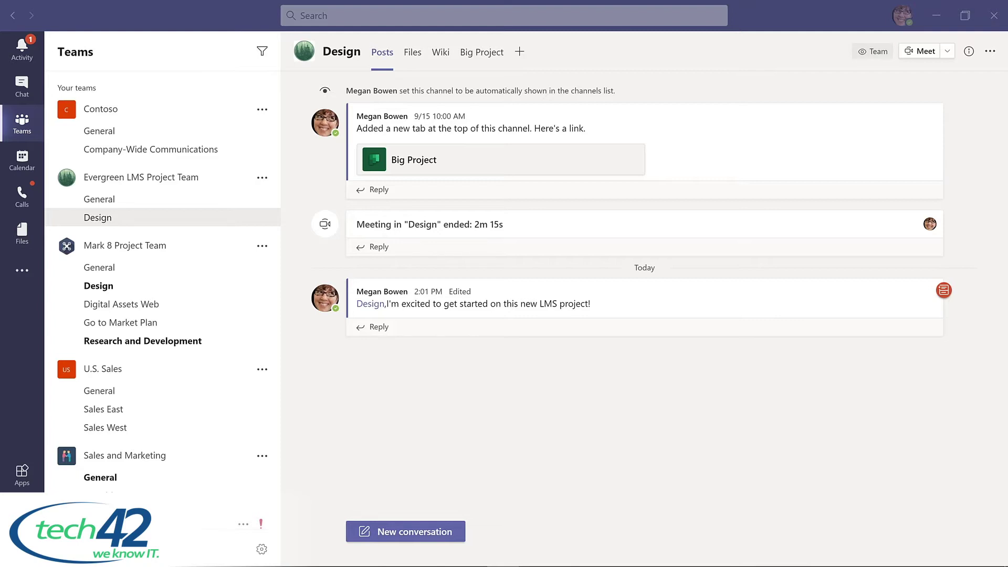
Create a private channel named "Budget and Financials" in the Evergreen LMS Project Team
{"action": "left_click", "coordinate": [262, 182]}
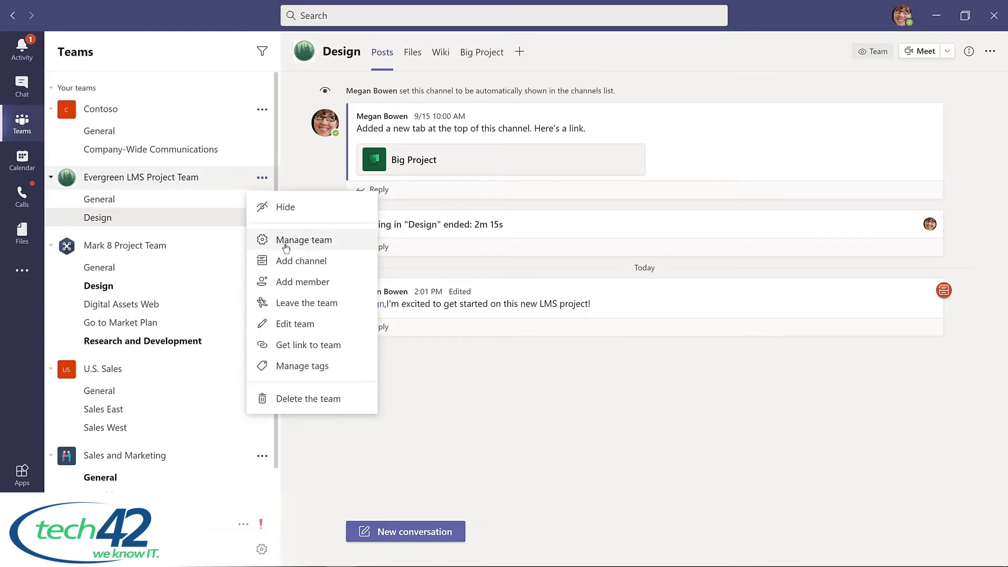
{"action": "left_click", "coordinate": [292, 261]}
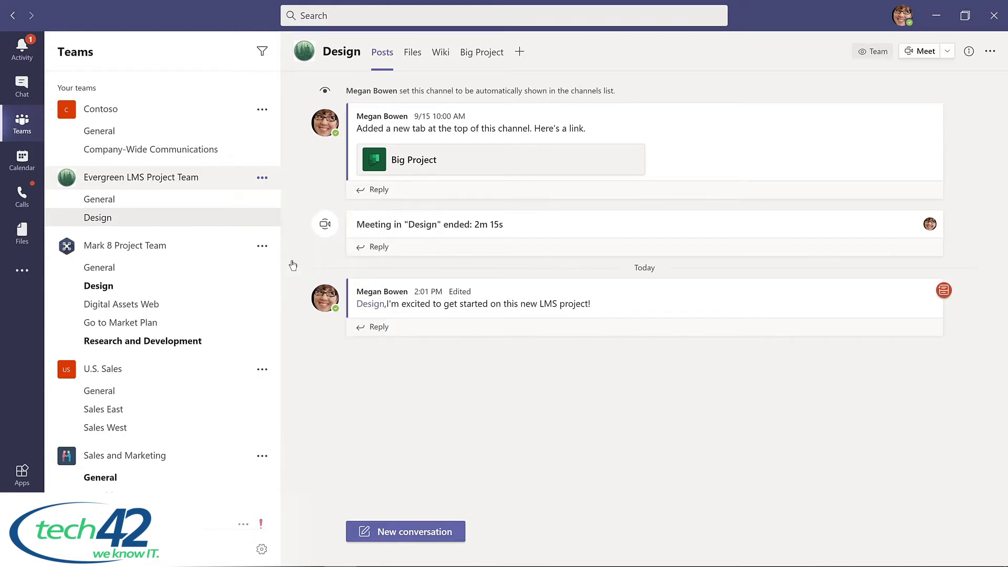
{"action": "type", "text": "Budget and Financials"}
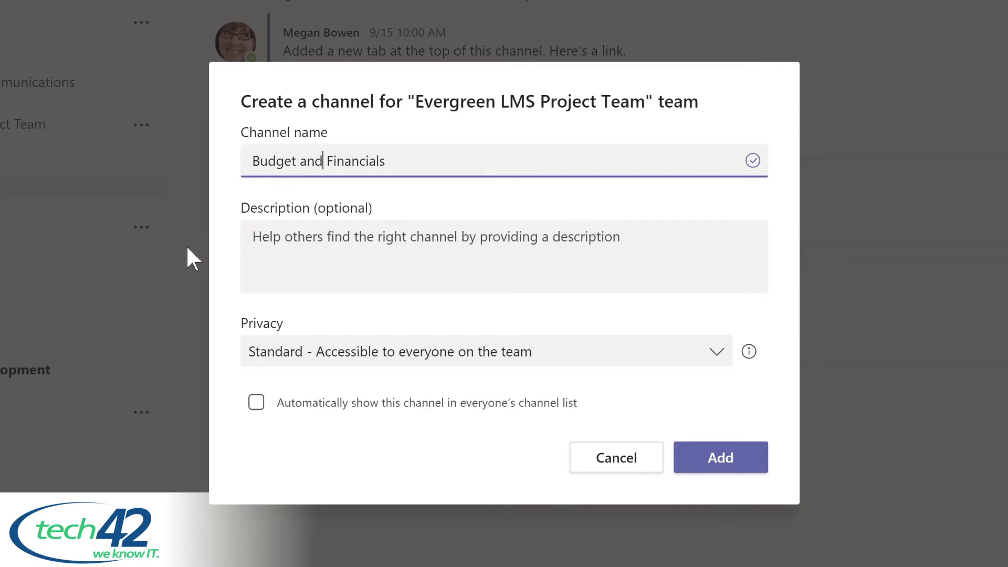
{"action": "left_click", "coordinate": [716, 355]}
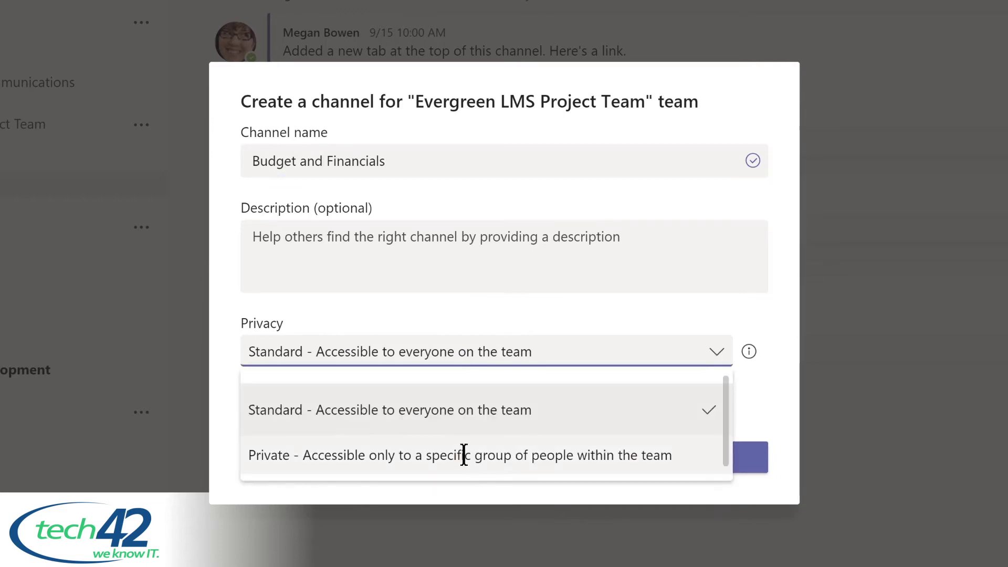
{"action": "left_click", "coordinate": [464, 455]}
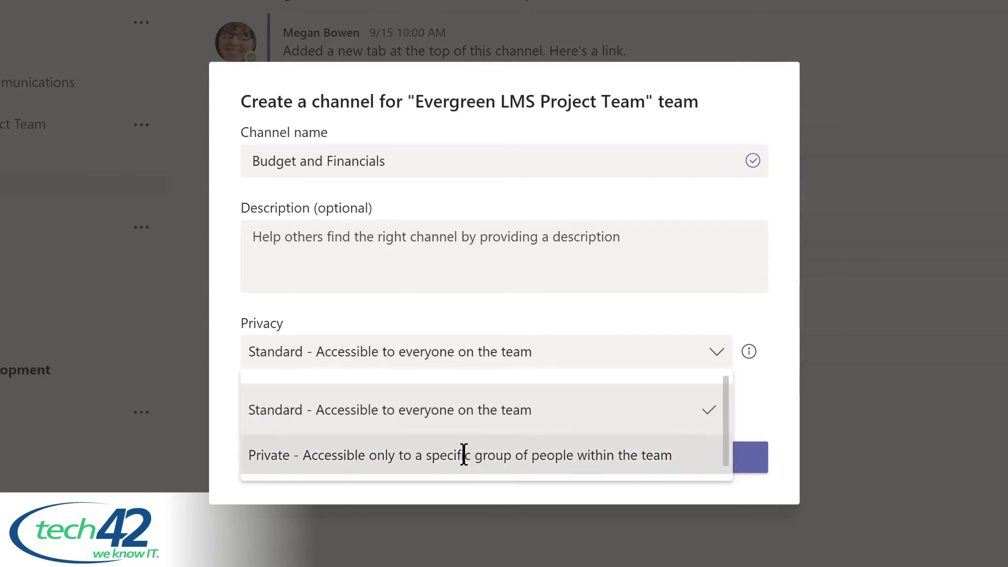
{"action": "left_click", "coordinate": [706, 466]}
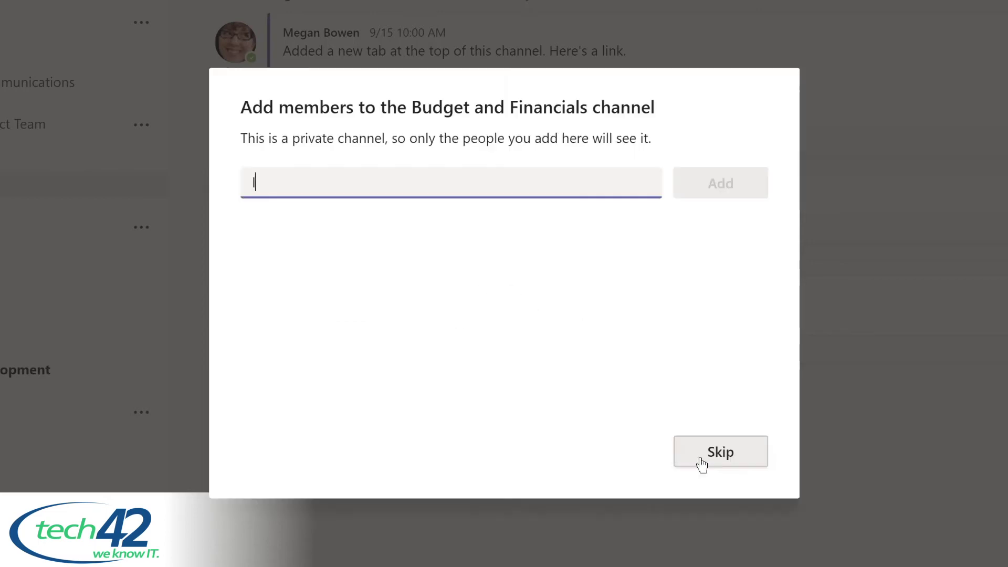
Add two colleagues, the product manager and the director, as members of the Budget and Financials channel
{"action": "type", "text": "lidia"}
{"action": "key", "text": "BackSpace"}
{"action": "key", "text": "BackSpace"}
{"action": "key", "text": "BackSpace"}
{"action": "key", "text": "BackSpace"}
{"action": "key", "text": "BackSpace"}
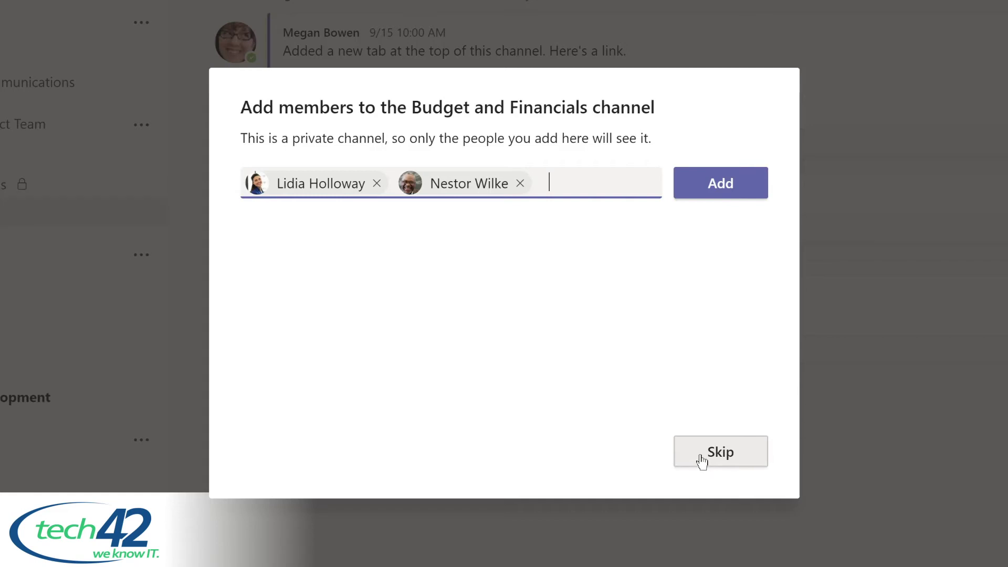
{"action": "left_click", "coordinate": [708, 189]}
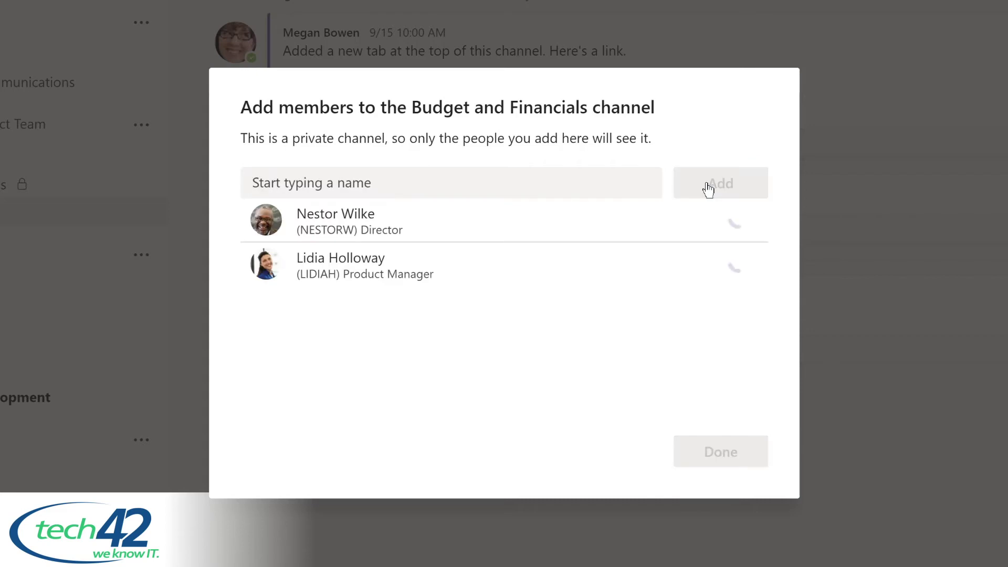
Make both added members owners of the Budget and Financials channel and finish the member setup
{"action": "left_click", "coordinate": [708, 225]}
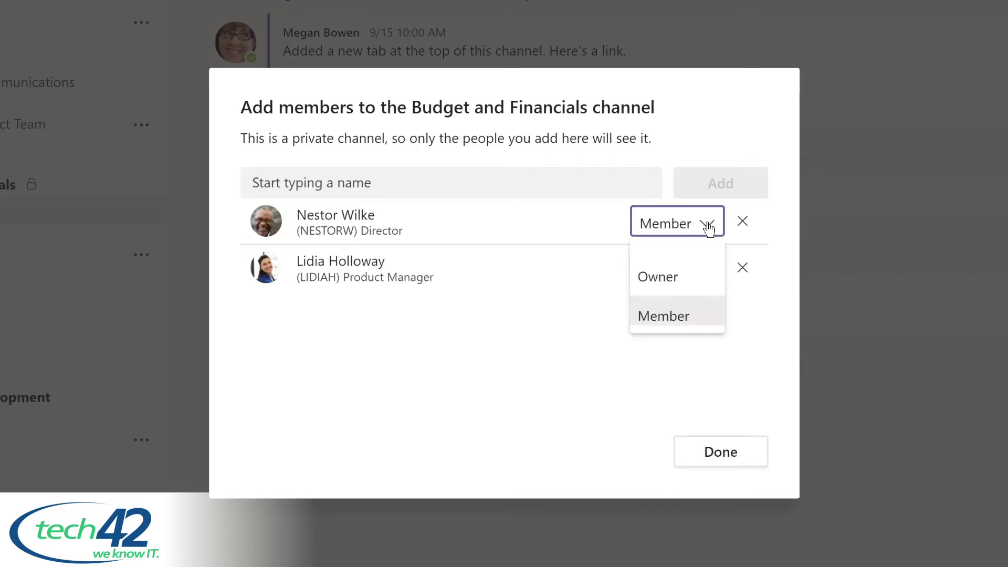
{"action": "left_click", "coordinate": [676, 276]}
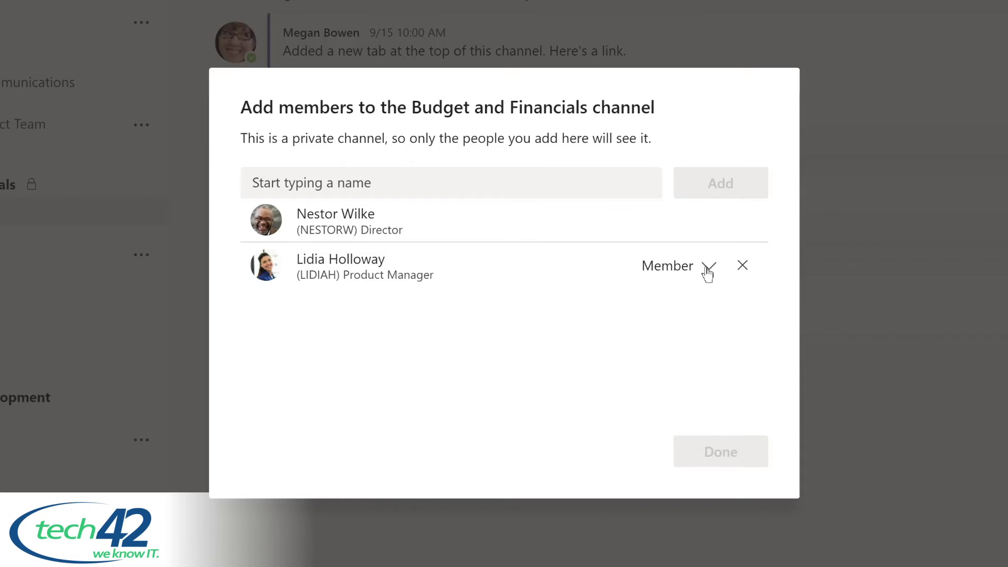
{"action": "left_click", "coordinate": [707, 269]}
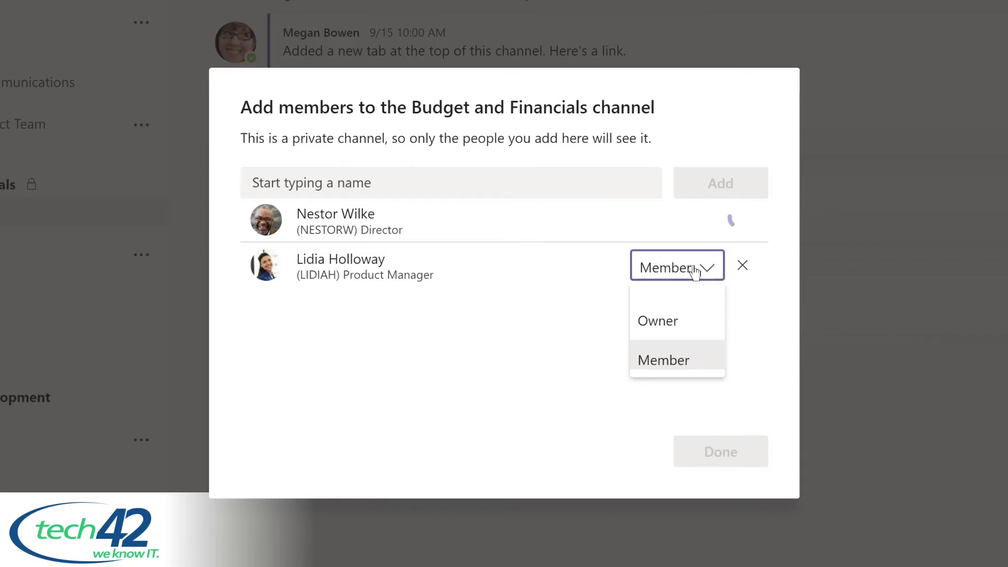
{"action": "left_click", "coordinate": [661, 319]}
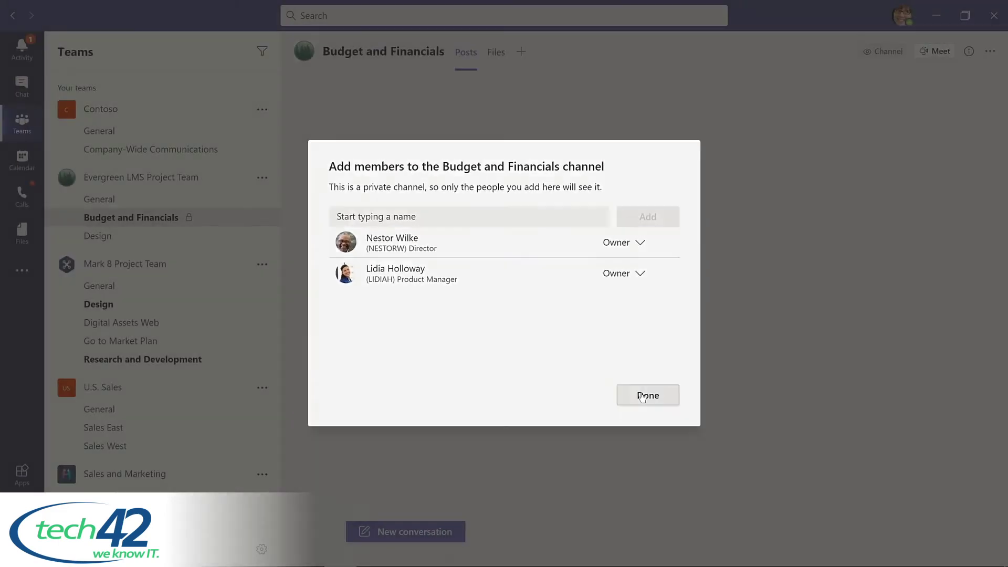
{"action": "left_click", "coordinate": [641, 395]}
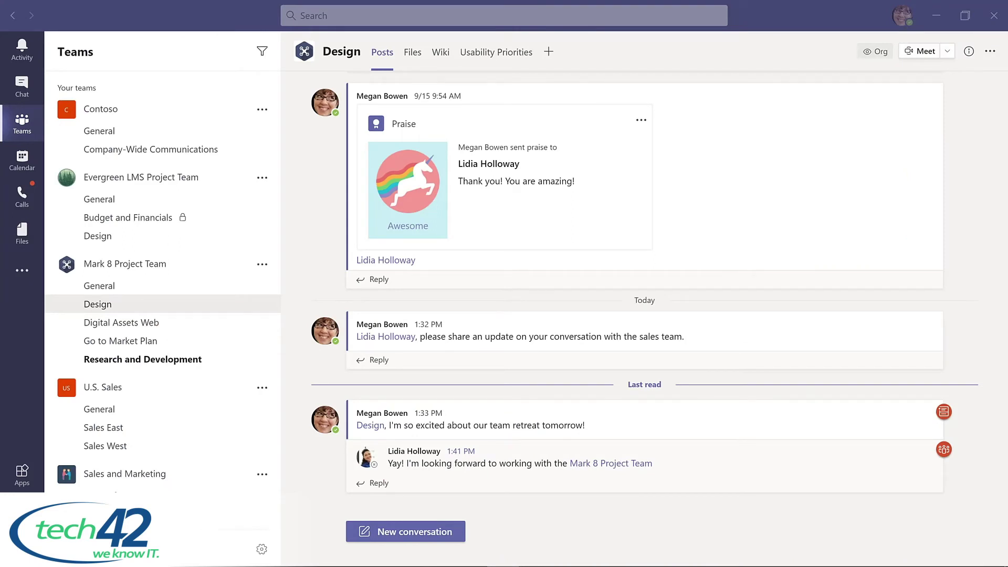
Make the file Contoso Marketing Principles-2021.pptx a tab in the Mark 8 Project Team's Design channel
{"action": "left_click", "coordinate": [412, 54]}
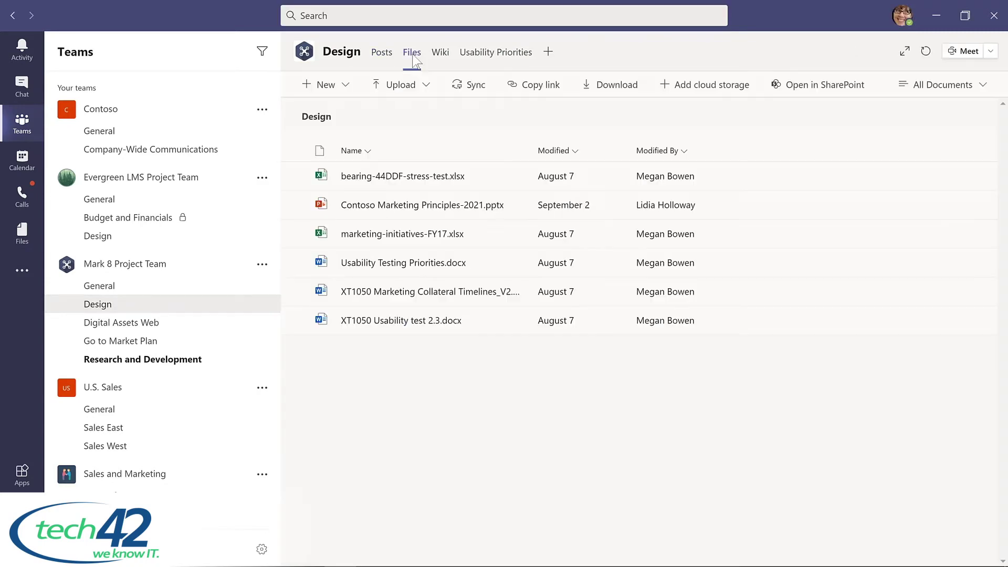
{"action": "mouse_move", "coordinate": [513, 205]}
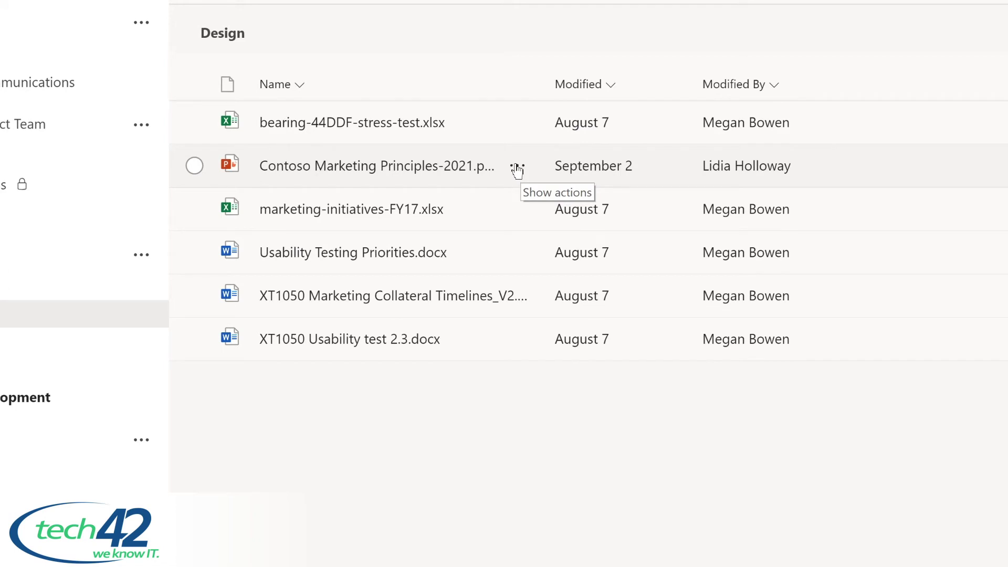
{"action": "left_click", "coordinate": [517, 168]}
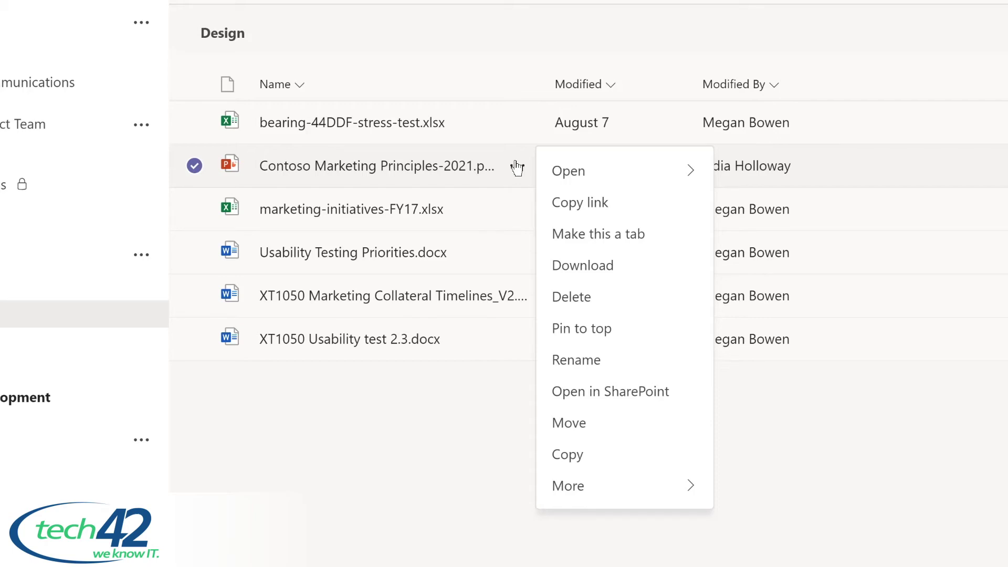
{"action": "left_click", "coordinate": [595, 234]}
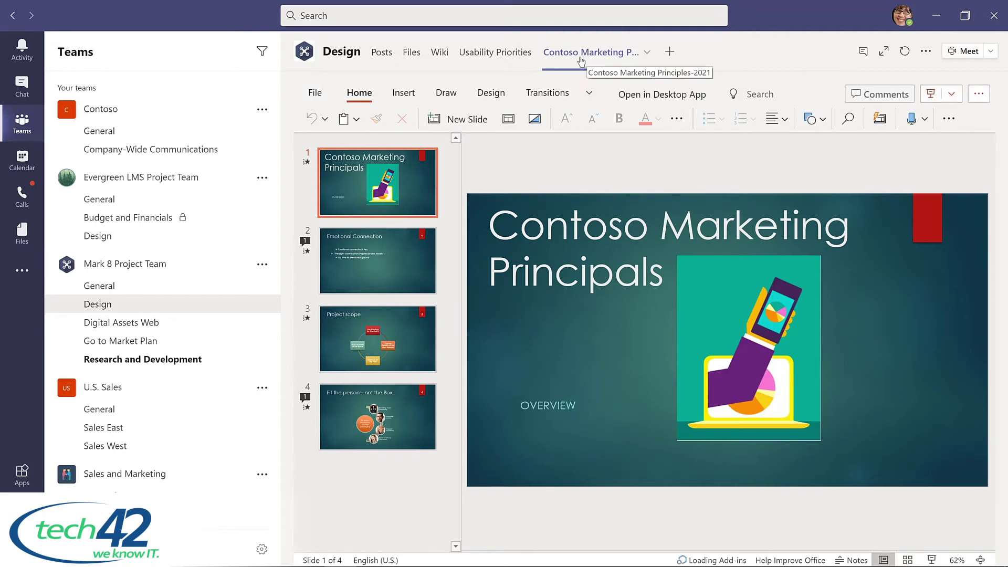
View the Usability Priorities tab, return to the Contoso Marketing Principles-2021 tab, and remove that tab from the channel
{"action": "left_click", "coordinate": [479, 53]}
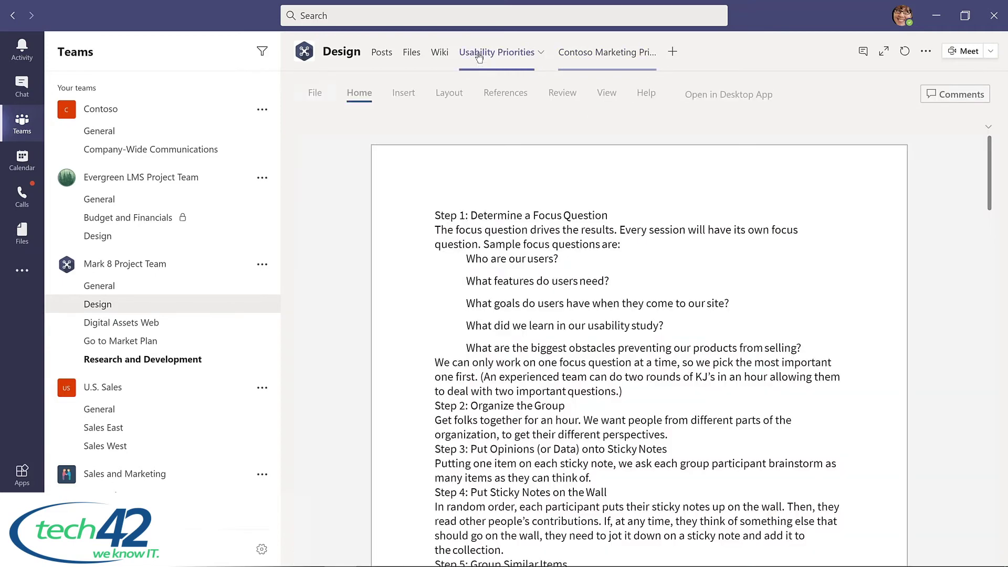
{"action": "left_click", "coordinate": [630, 61]}
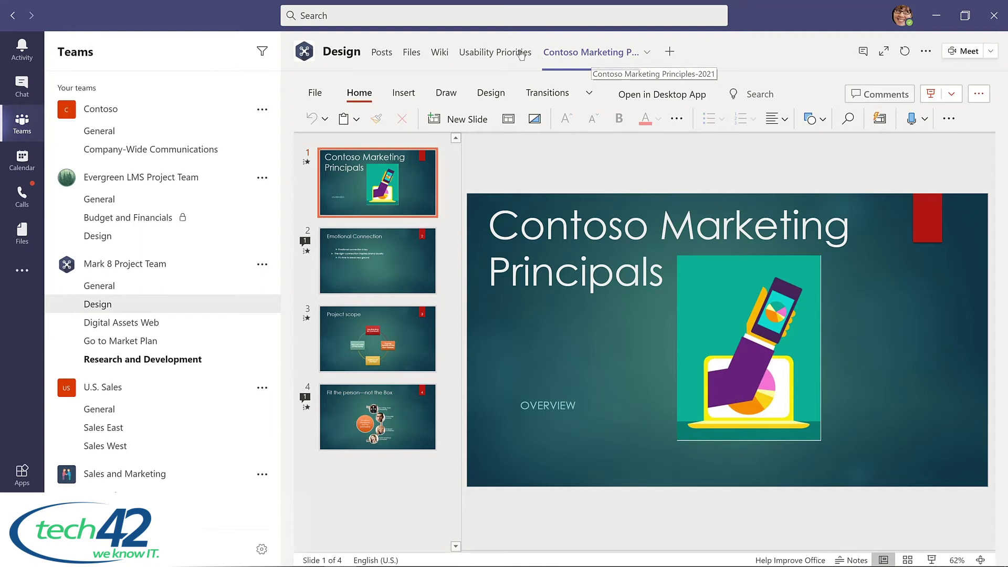
{"action": "left_click", "coordinate": [646, 54]}
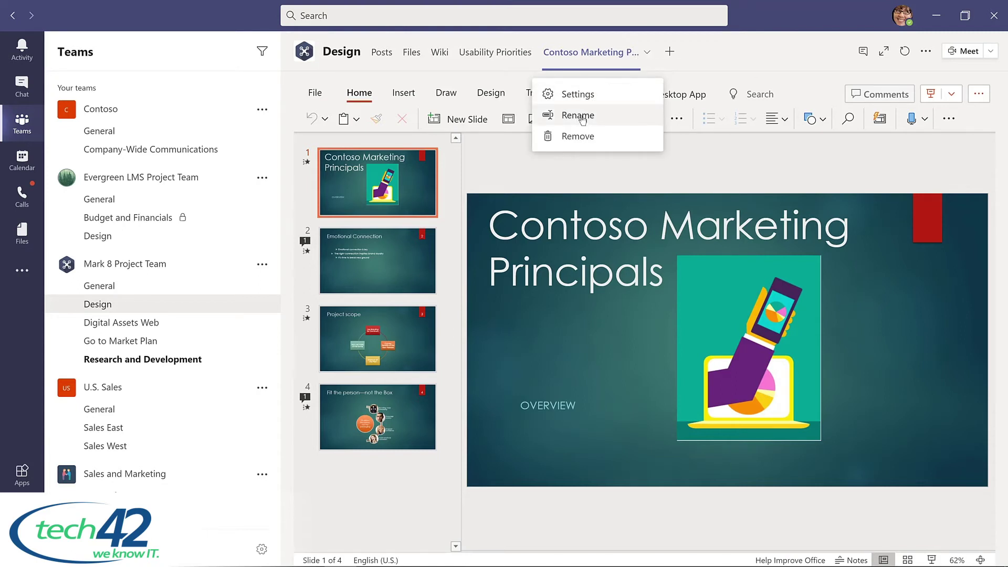
{"action": "left_click", "coordinate": [578, 136]}
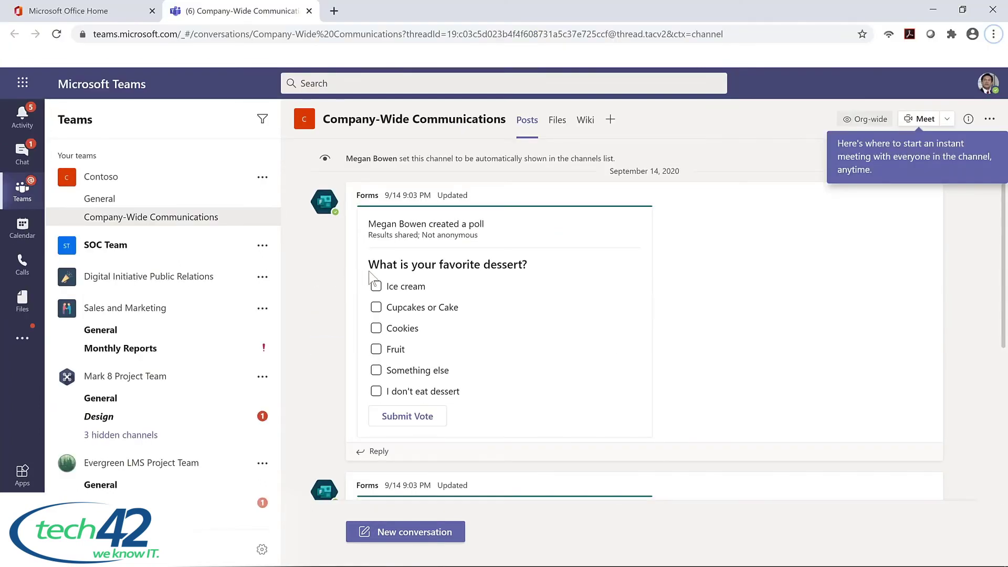
In Teams on the web, vote for Cupcakes or Cake, Ice cream and Cookies in the favorite dessert poll and submit
{"action": "left_click", "coordinate": [377, 308]}
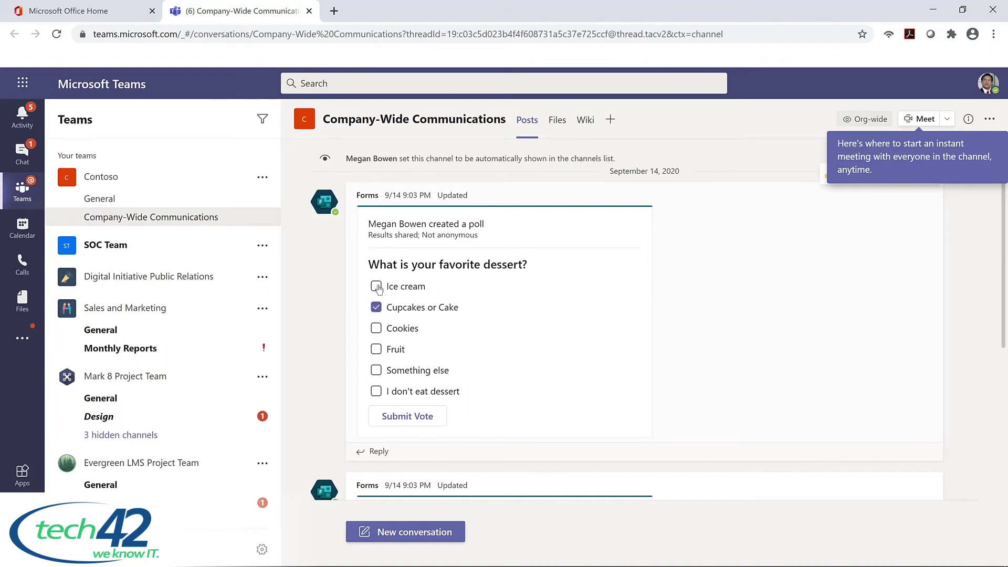
{"action": "left_click", "coordinate": [377, 288]}
{"action": "left_click", "coordinate": [376, 328]}
{"action": "left_click", "coordinate": [410, 417]}
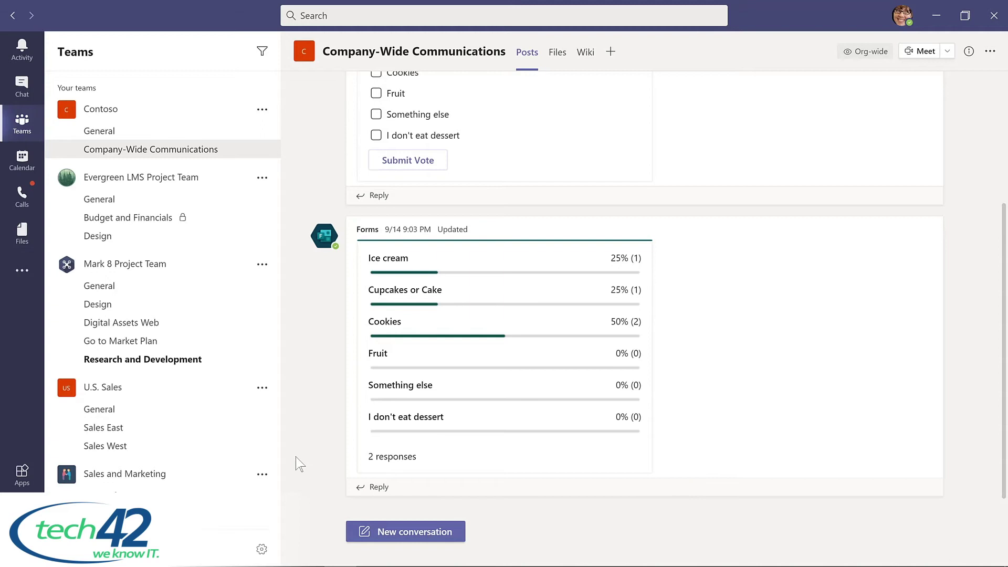
Start a new Forms poll in the Company-Wide Communications channel with the question "How much do you like Microsoft Teams?"
{"action": "left_click", "coordinate": [411, 531]}
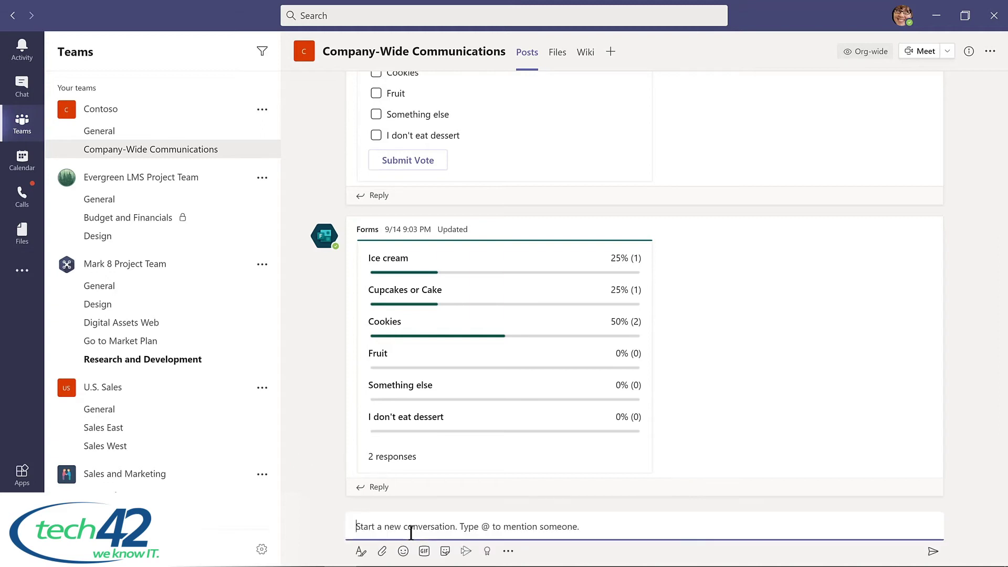
{"action": "left_click", "coordinate": [508, 553]}
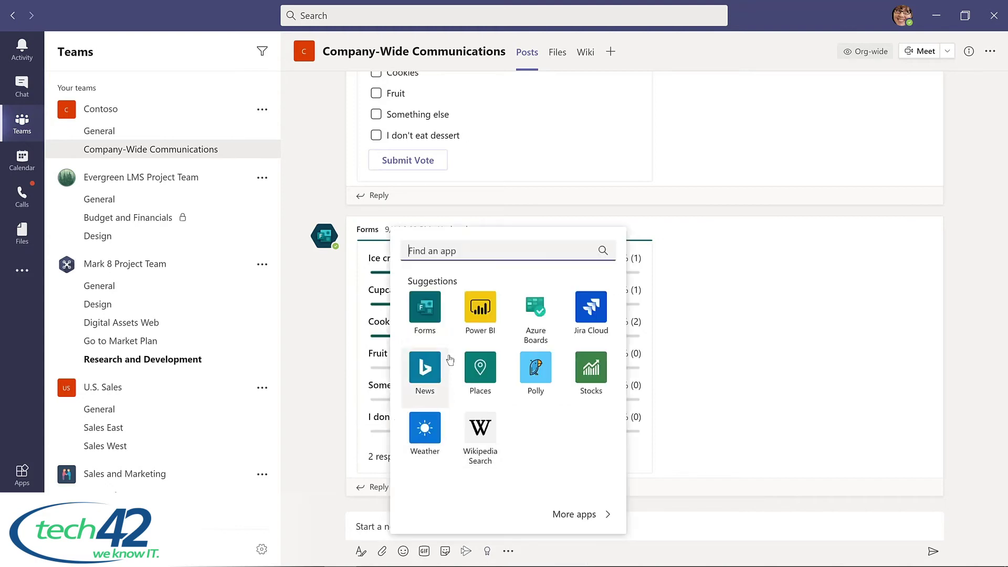
{"action": "left_click", "coordinate": [426, 310]}
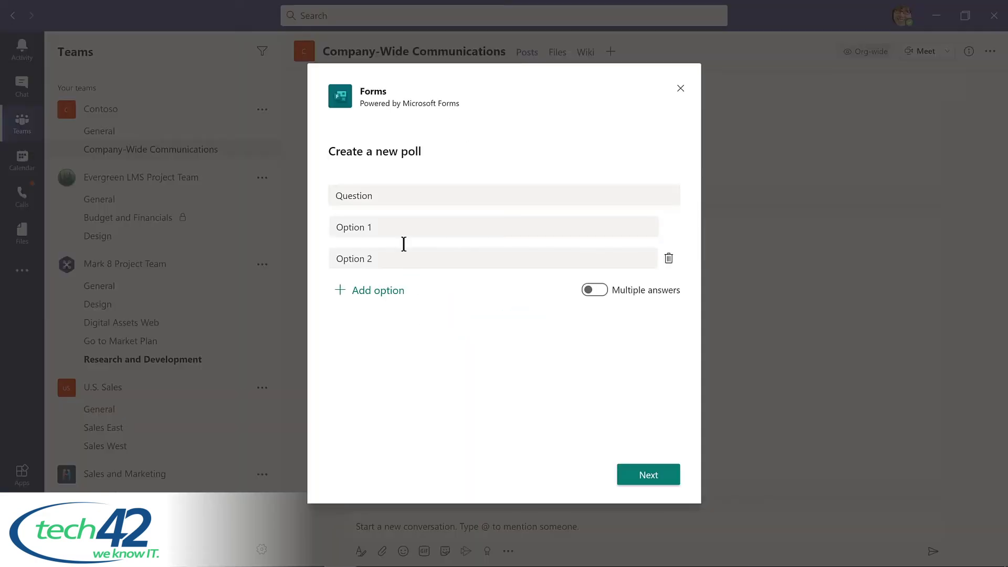
{"action": "left_click", "coordinate": [385, 195]}
{"action": "double_click", "coordinate": [385, 194]}
{"action": "type", "text": "Ho"}
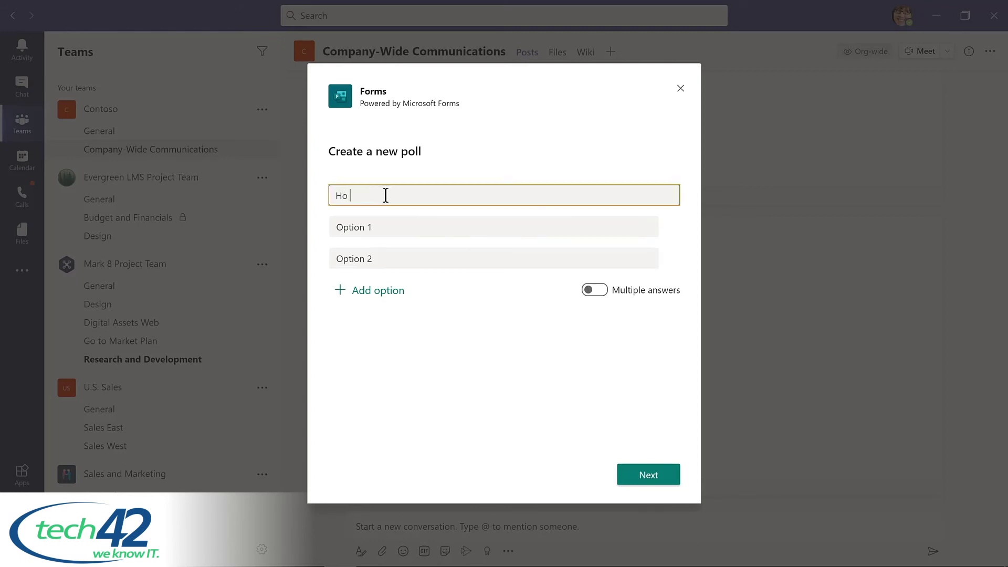
{"action": "type", "text": "w much do you like Microsoft Teams?"}
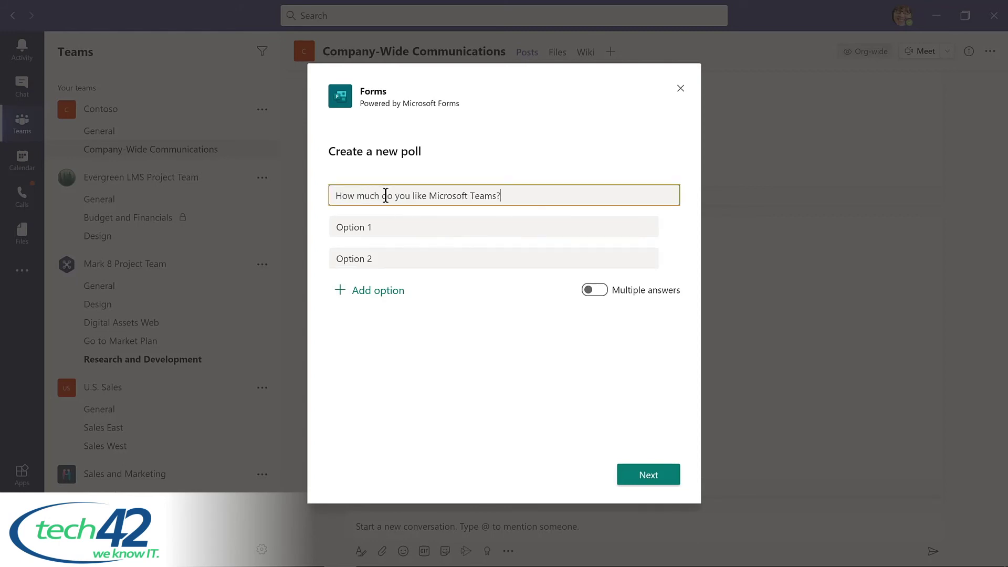
Give the poll the options "Teams is amazing!" and "Such a big time saver!" and send it to the channel
{"action": "key", "text": "Tab"}
{"action": "type", "text": "Teams is amazing!"}
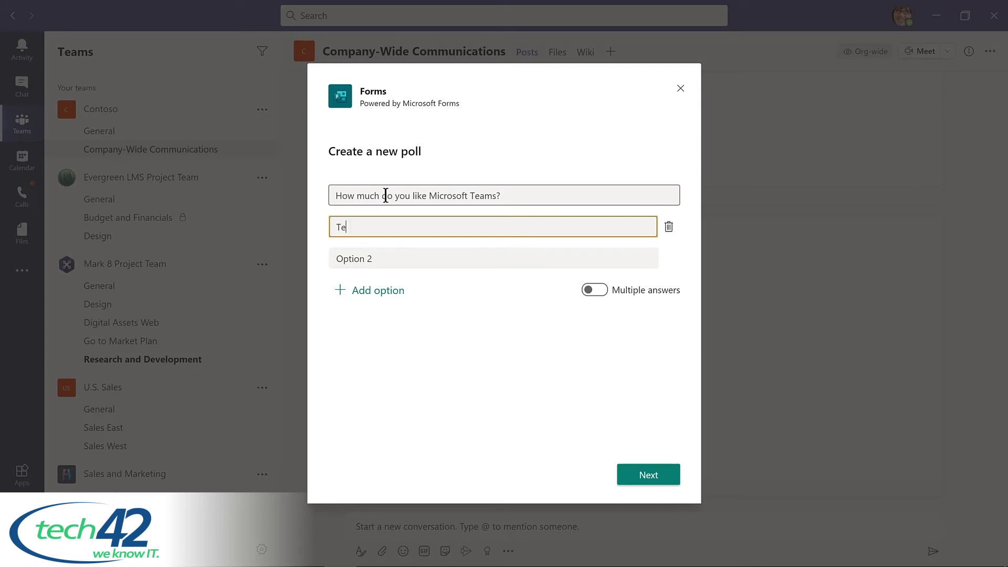
{"action": "key", "text": "Tab"}
{"action": "key", "text": "Tab"}
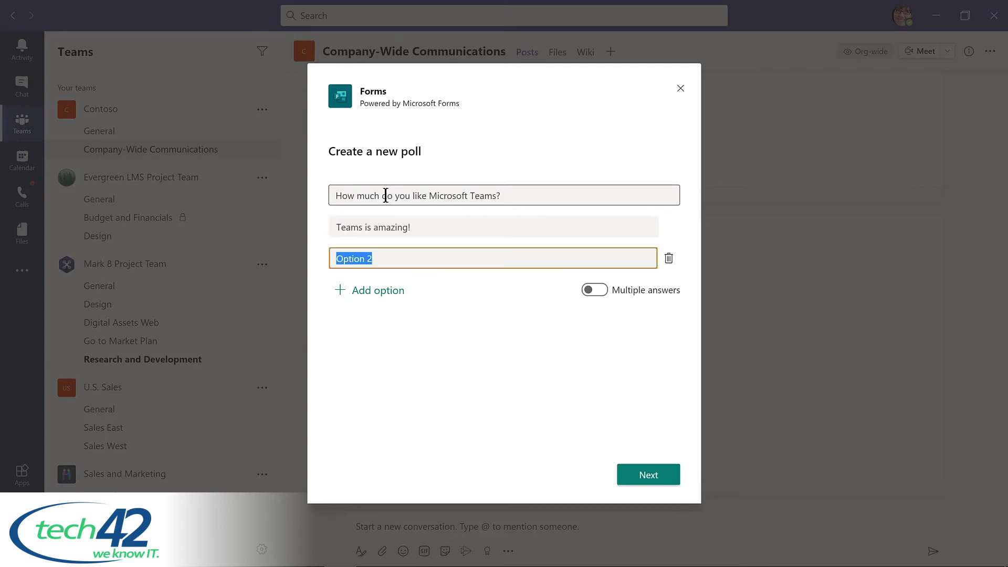
{"action": "type", "text": "Such a big time saver!"}
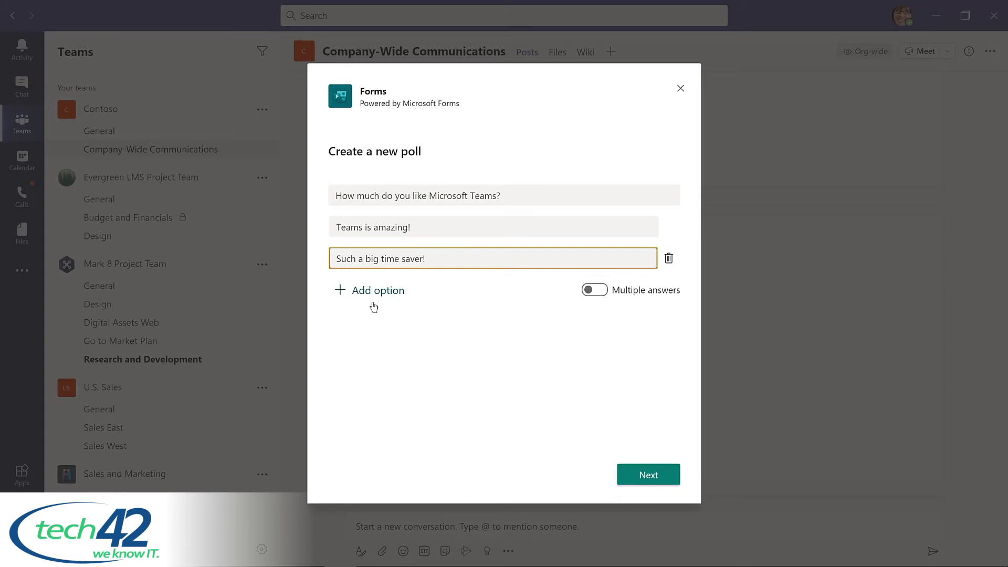
{"action": "left_click", "coordinate": [622, 469]}
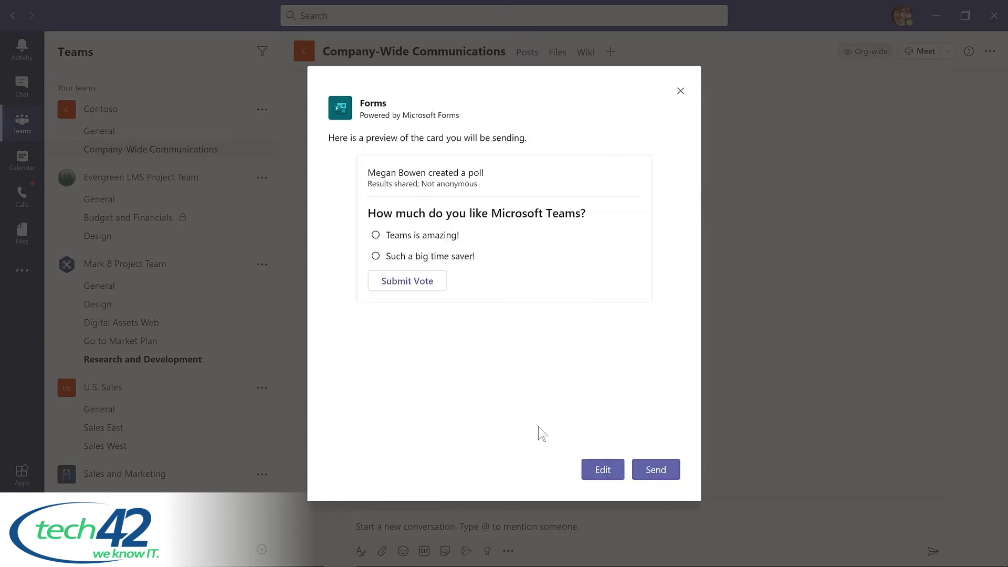
{"action": "left_click", "coordinate": [656, 471]}
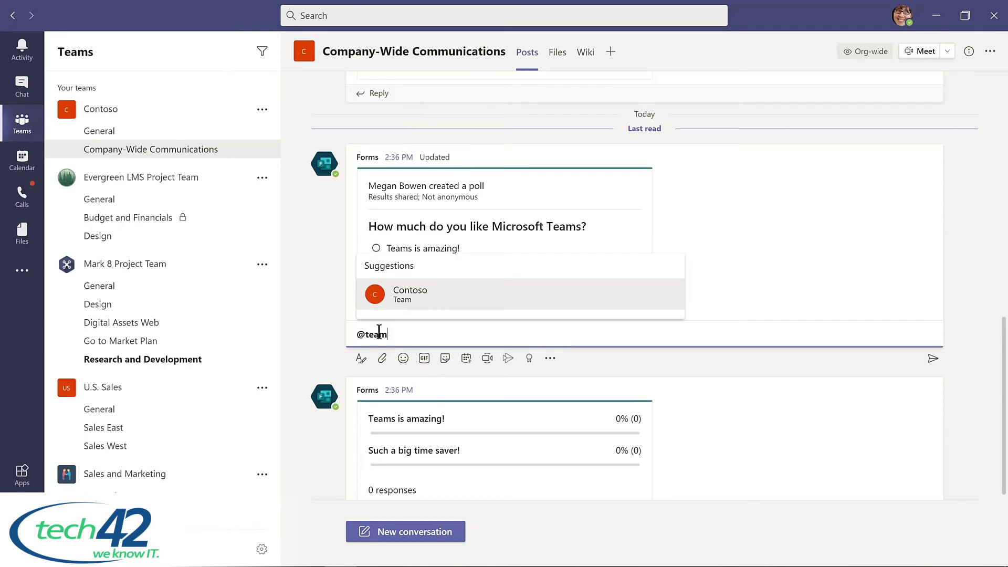
Reply to the new poll, mentioning the Contoso team, with "Please complete this poll by Friday!"
{"action": "key", "text": "Return"}
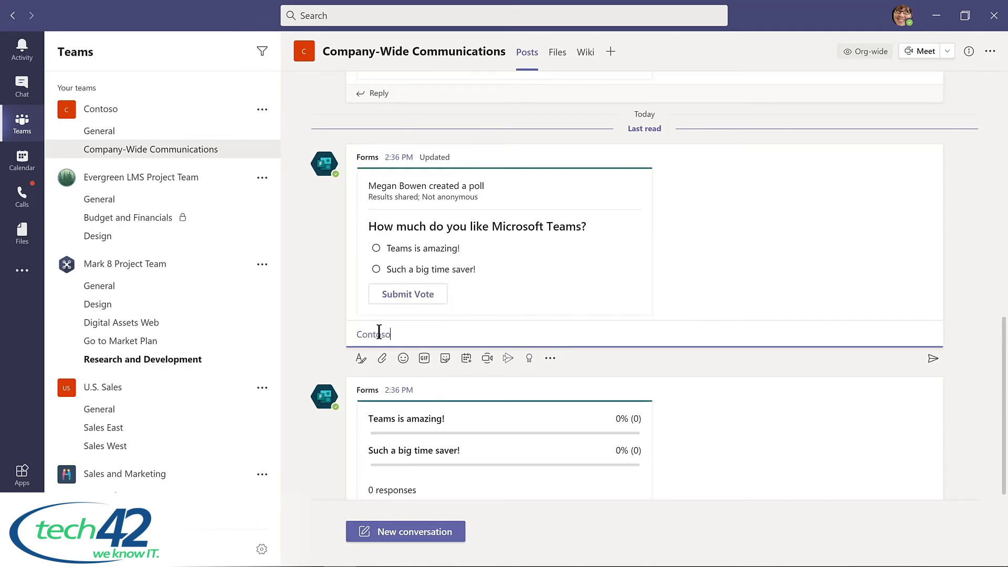
{"action": "type", "text": "Please complete this poll by Friday!"}
{"action": "key", "text": "Return"}
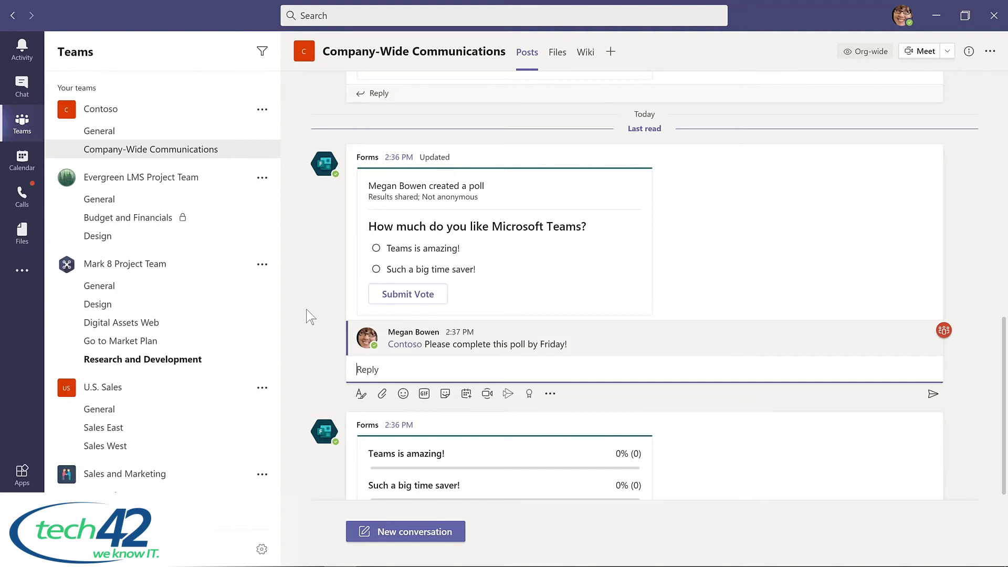
Change the application theme to Dark and close the settings
{"action": "left_click", "coordinate": [902, 16]}
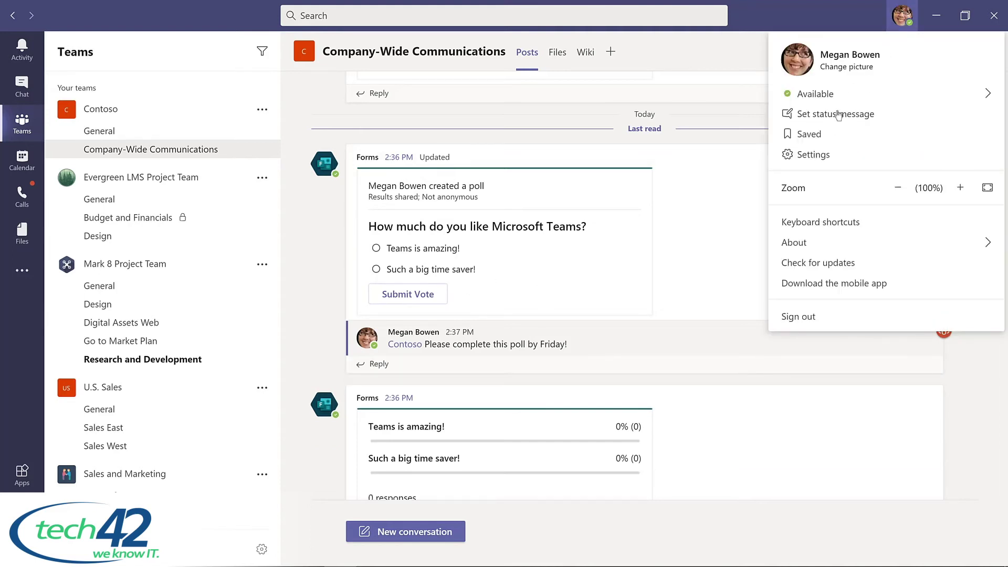
{"action": "left_click", "coordinate": [813, 155]}
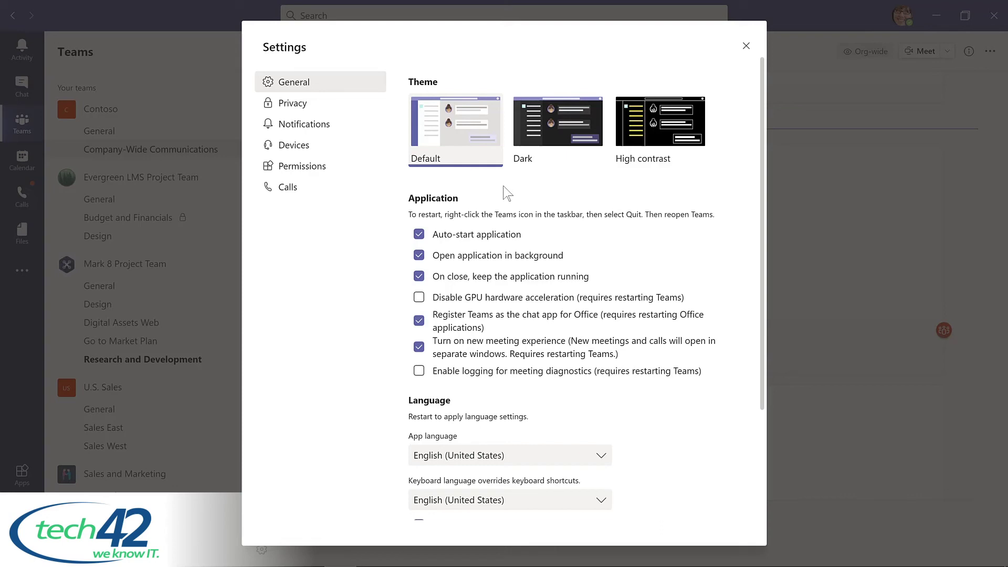
{"action": "left_click", "coordinate": [557, 124]}
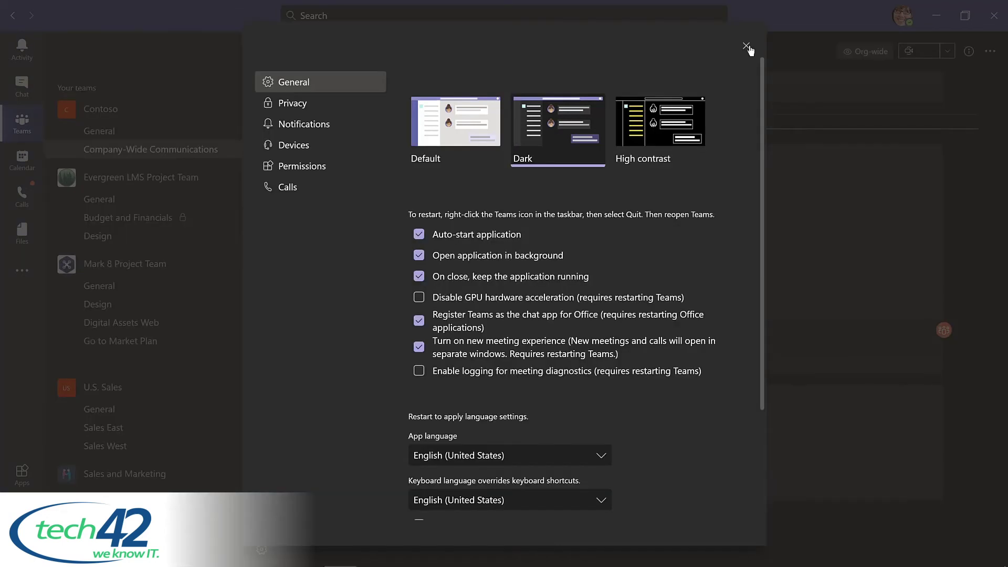
{"action": "left_click", "coordinate": [746, 46]}
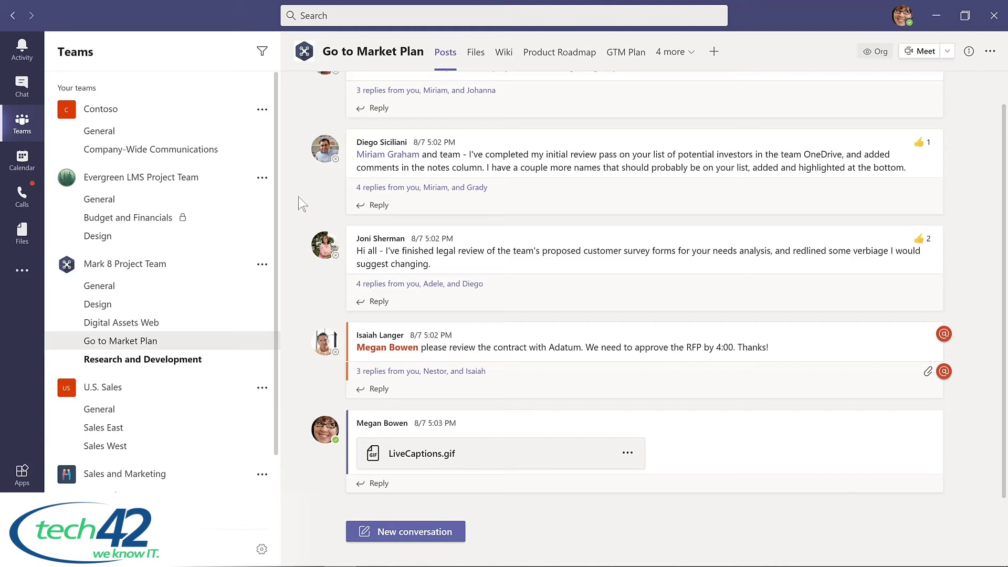
In the Go to Market Plan channel, save the messages about the potential investors list and the customer survey forms legal review
{"action": "mouse_move", "coordinate": [722, 152]}
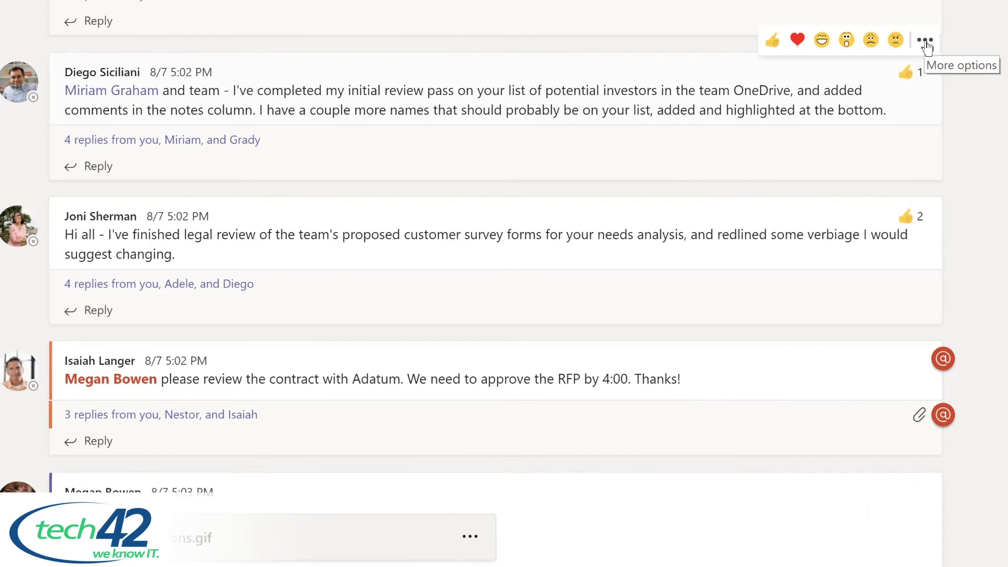
{"action": "left_click", "coordinate": [932, 122]}
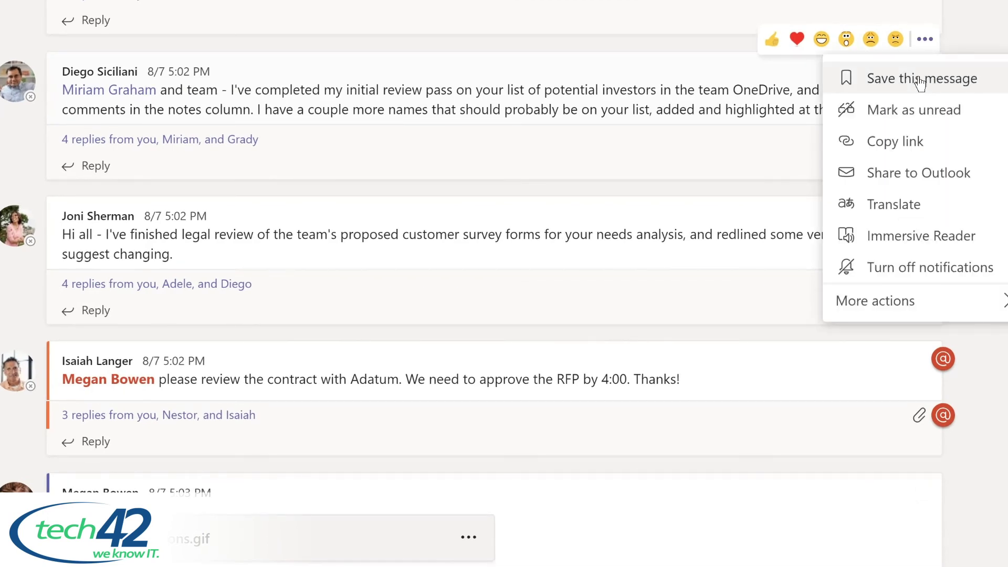
{"action": "left_click", "coordinate": [920, 84]}
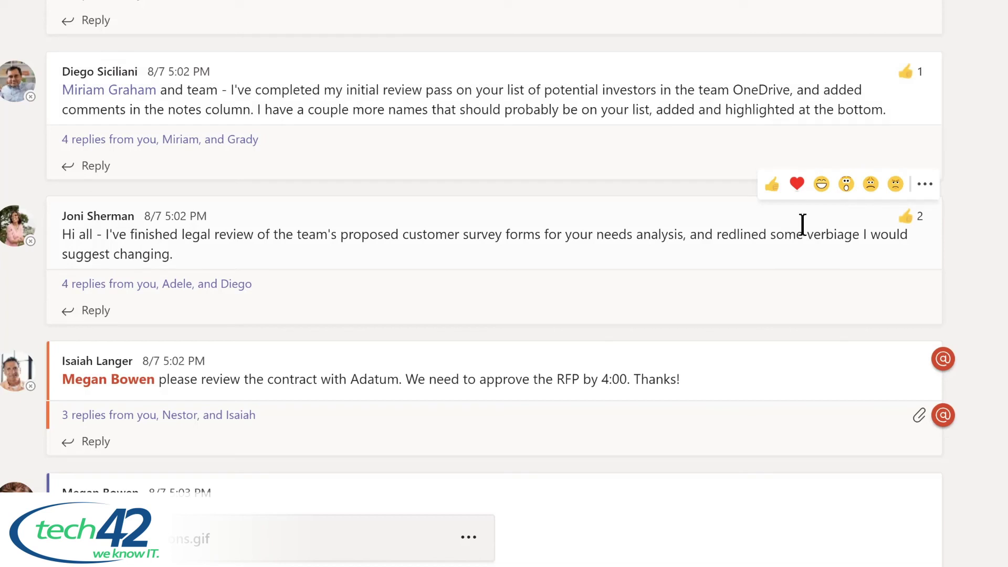
{"action": "left_click", "coordinate": [925, 186]}
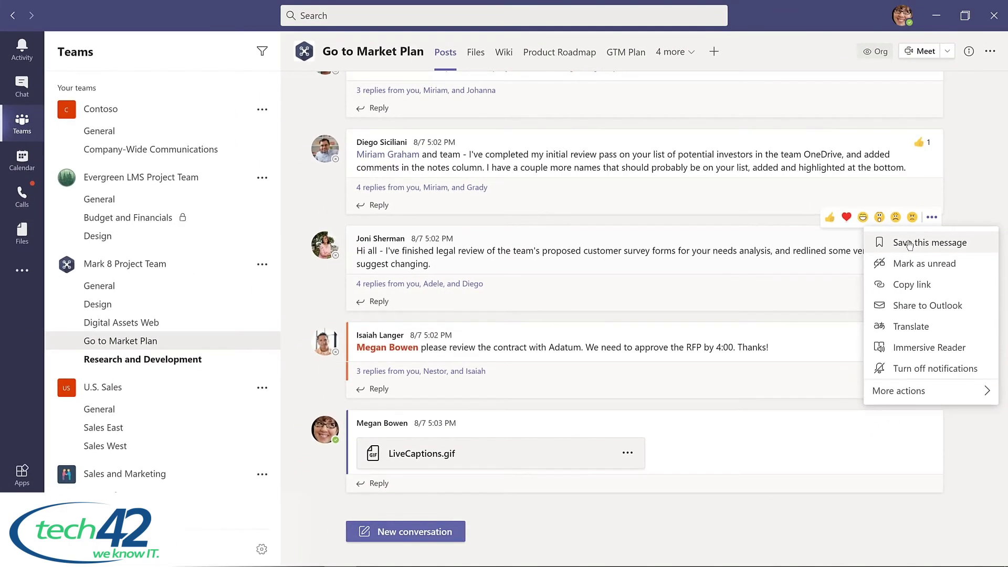
{"action": "left_click", "coordinate": [909, 243]}
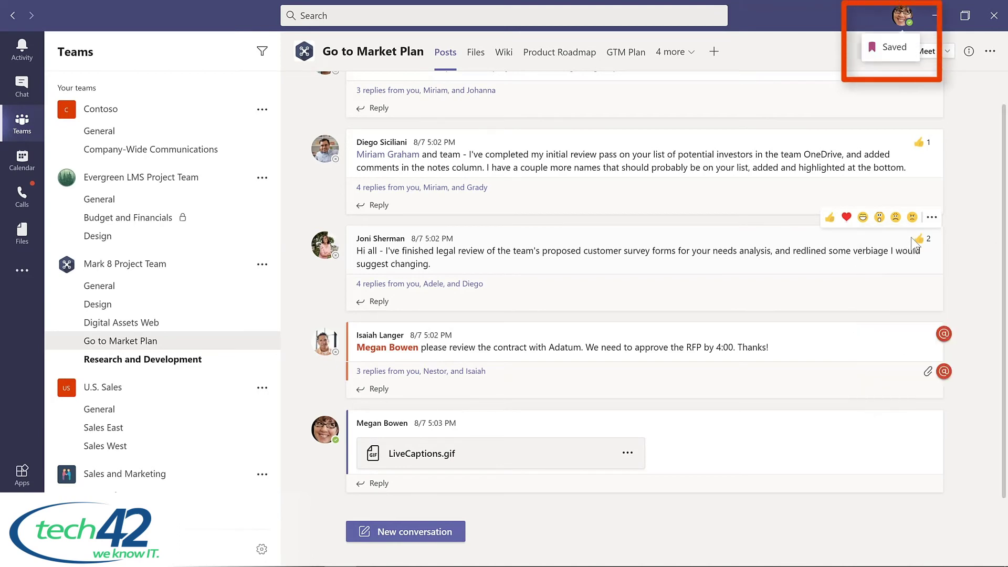
Open the saved messages list, view the potential investors message in its conversation, and unsave it
{"action": "mouse_move", "coordinate": [913, 242]}
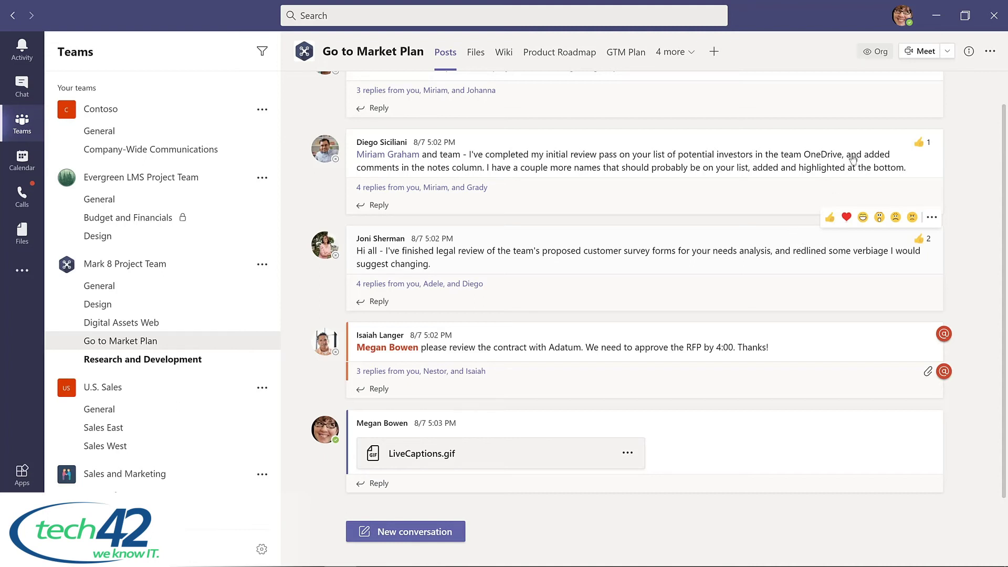
{"action": "left_click", "coordinate": [903, 16]}
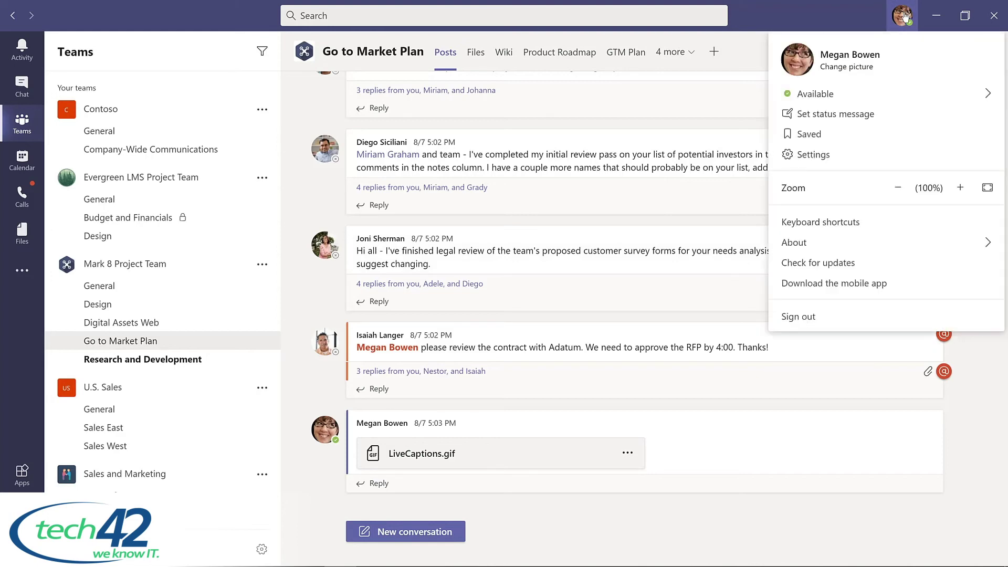
{"action": "left_click", "coordinate": [809, 135]}
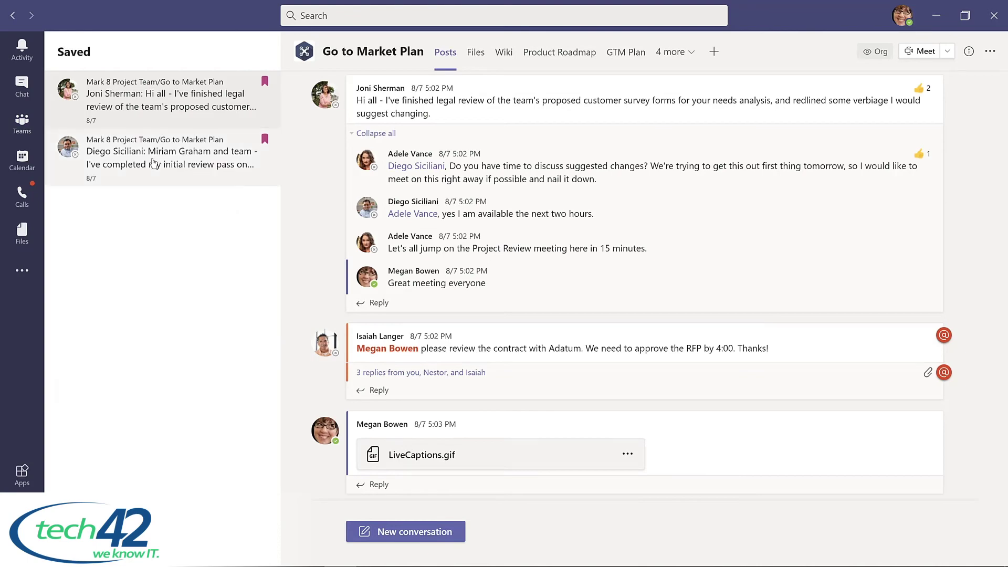
{"action": "left_click", "coordinate": [153, 162]}
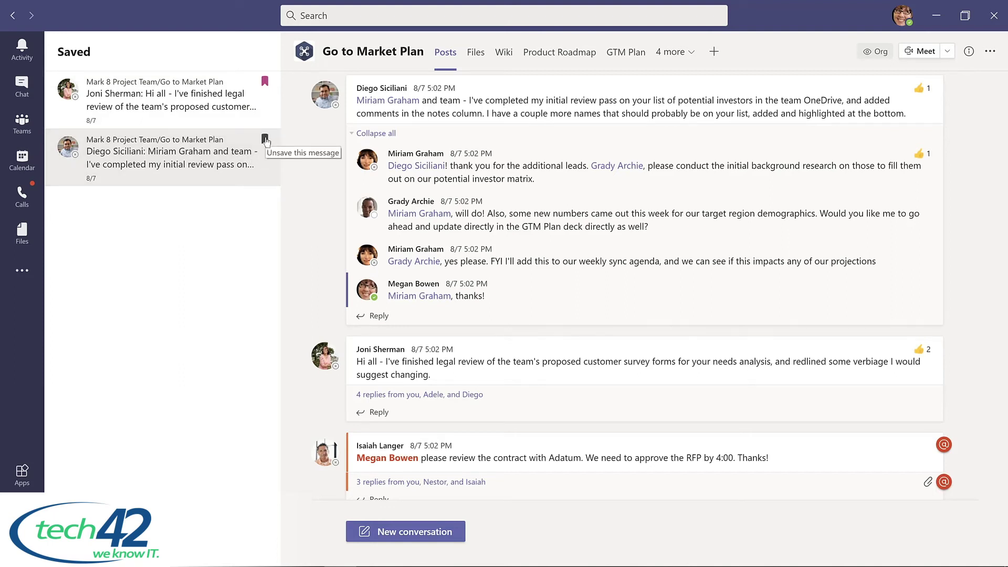
{"action": "left_click", "coordinate": [265, 139]}
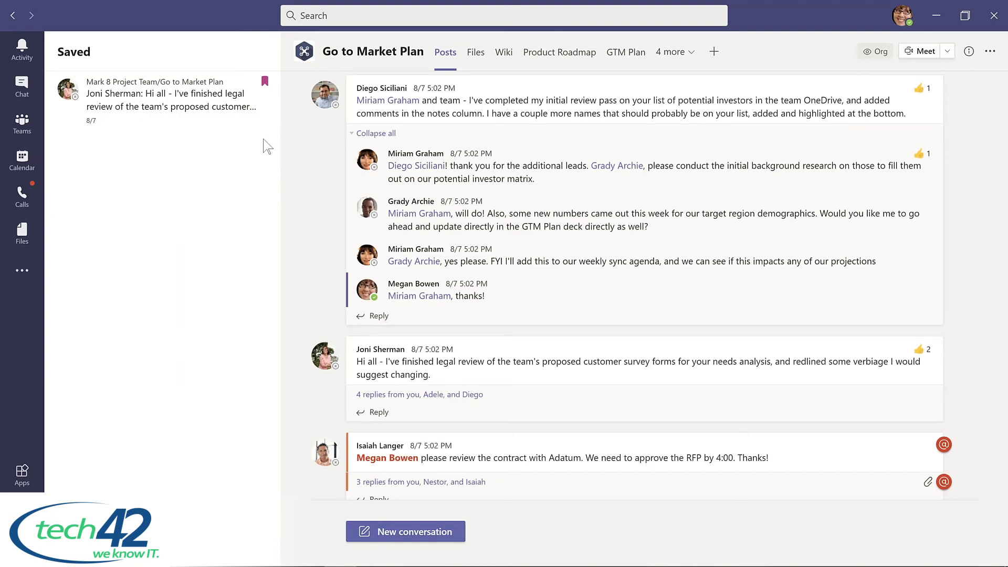
From the Evergreen LMS Project Team's Design channel, open the saved list with the /saved command and unsave the potential investors message
{"action": "left_click", "coordinate": [107, 238]}
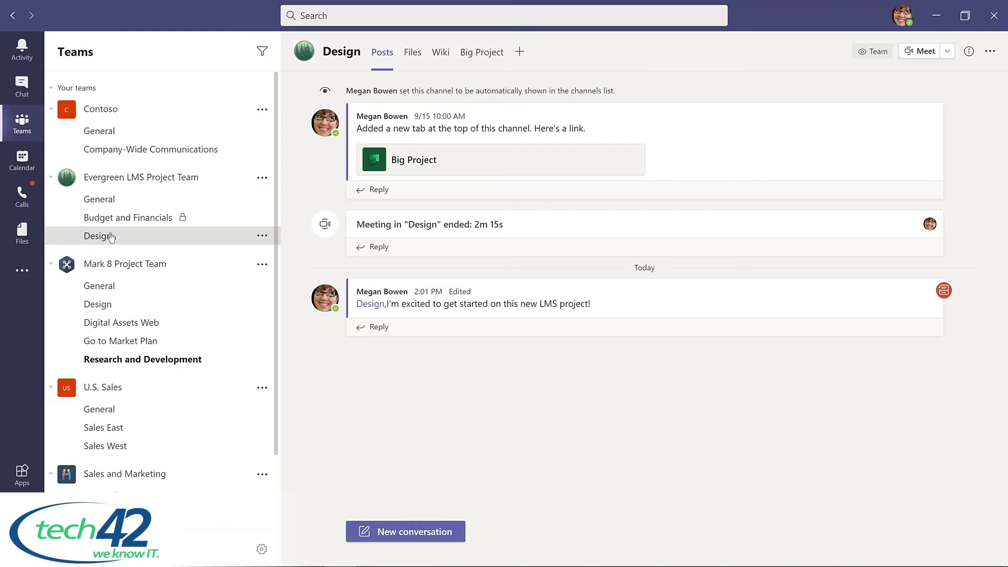
{"action": "left_click", "coordinate": [354, 14]}
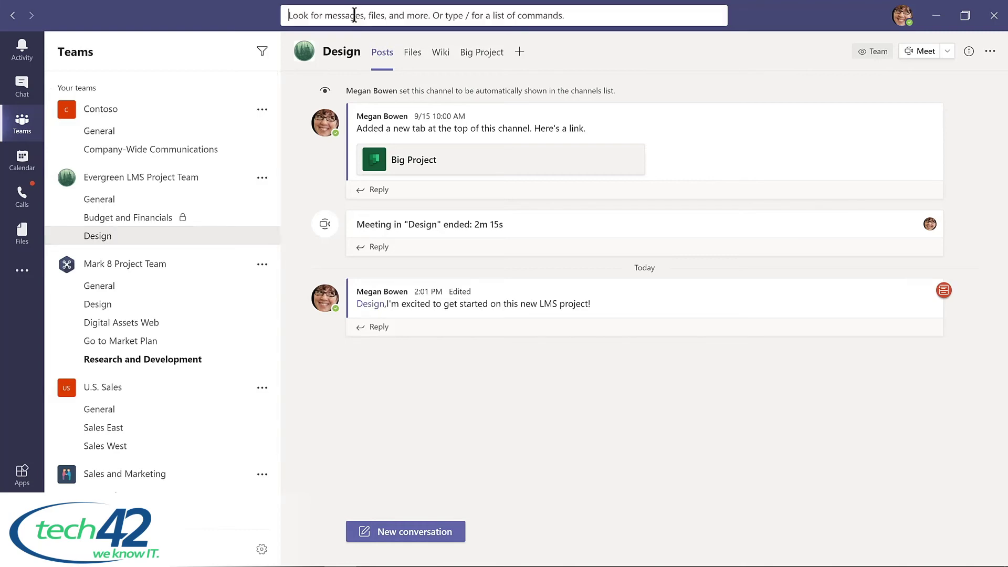
{"action": "type", "text": "/saved"}
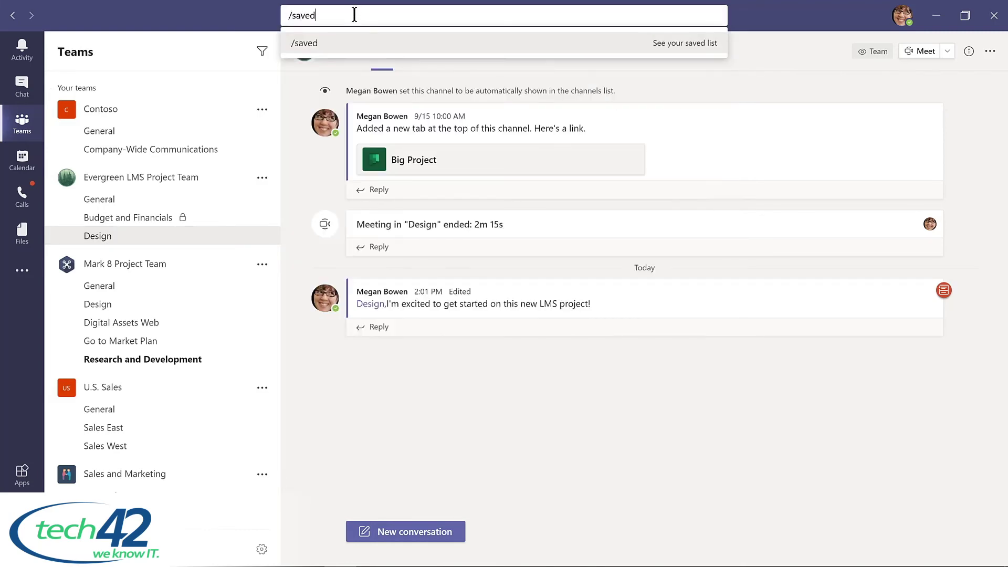
{"action": "key", "text": "Return"}
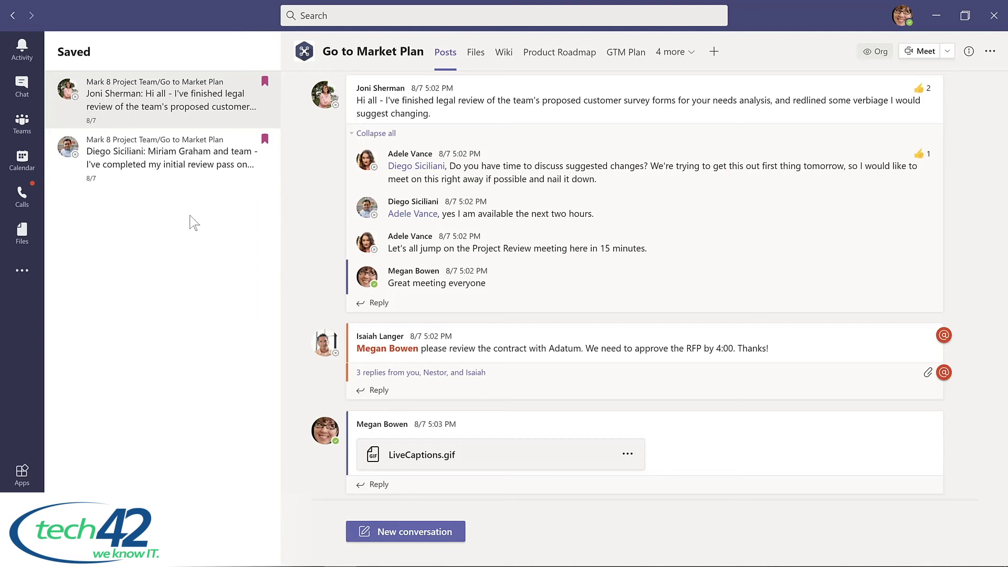
{"action": "left_click", "coordinate": [265, 140]}
Return to the Go to Market Plan channel's posts, save the message about reviewing the Adatum contract, and unsave it again
{"action": "left_click", "coordinate": [25, 128]}
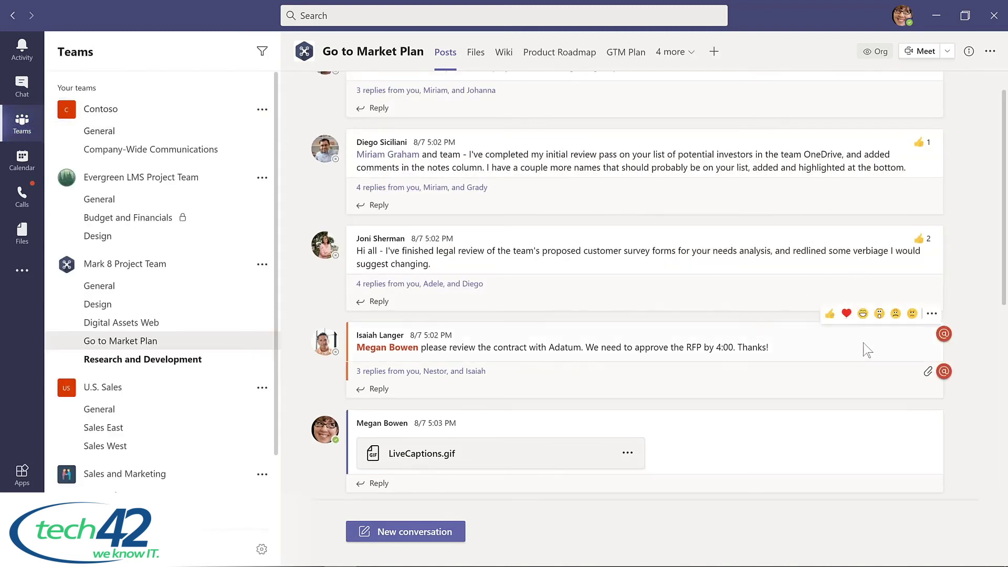
{"action": "left_click", "coordinate": [931, 314]}
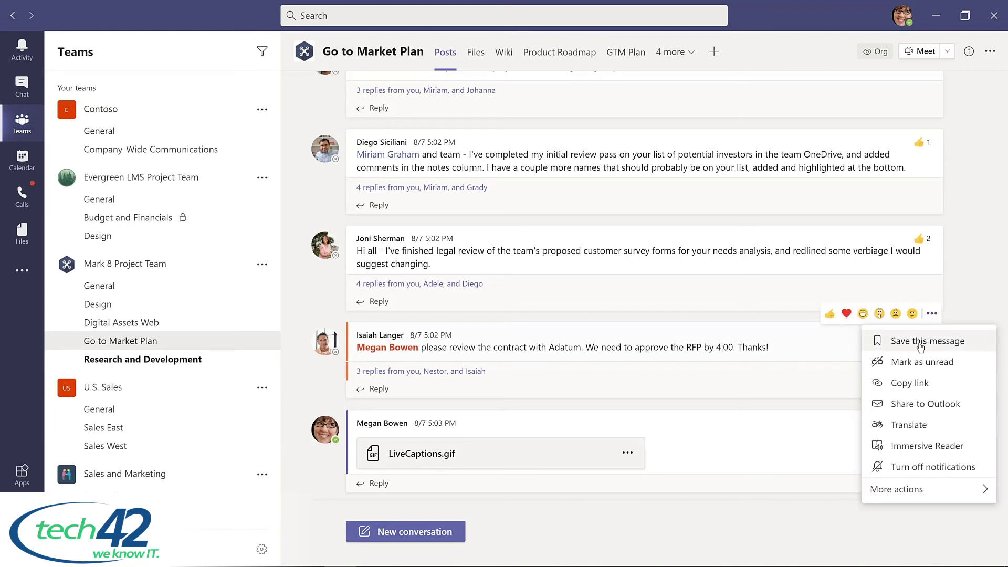
{"action": "left_click", "coordinate": [922, 341]}
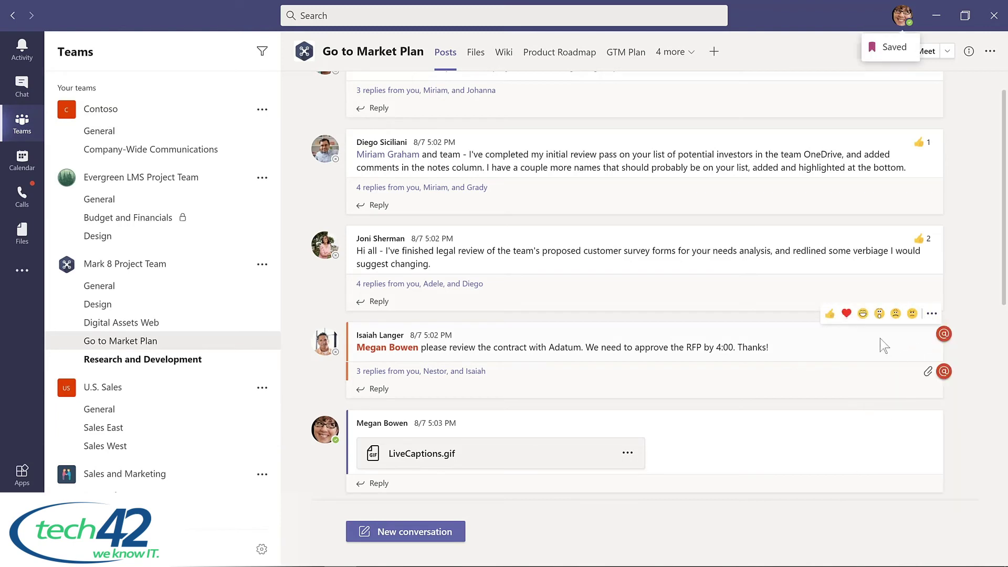
{"action": "left_click", "coordinate": [932, 315]}
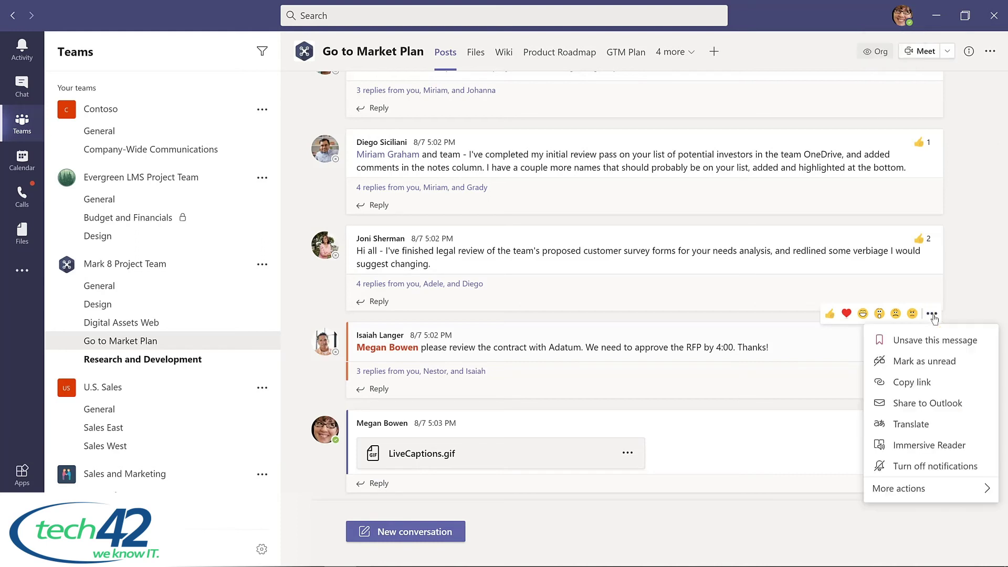
{"action": "left_click", "coordinate": [921, 342]}
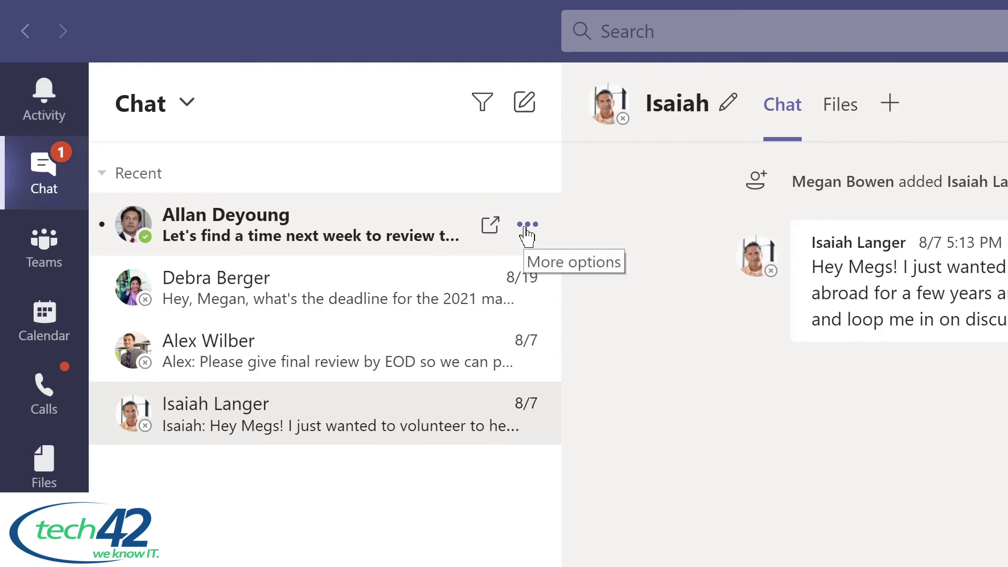
Pin the unread chat about finding a time next week and move the volunteering chat to the top of the pinned chats
{"action": "left_click", "coordinate": [527, 225]}
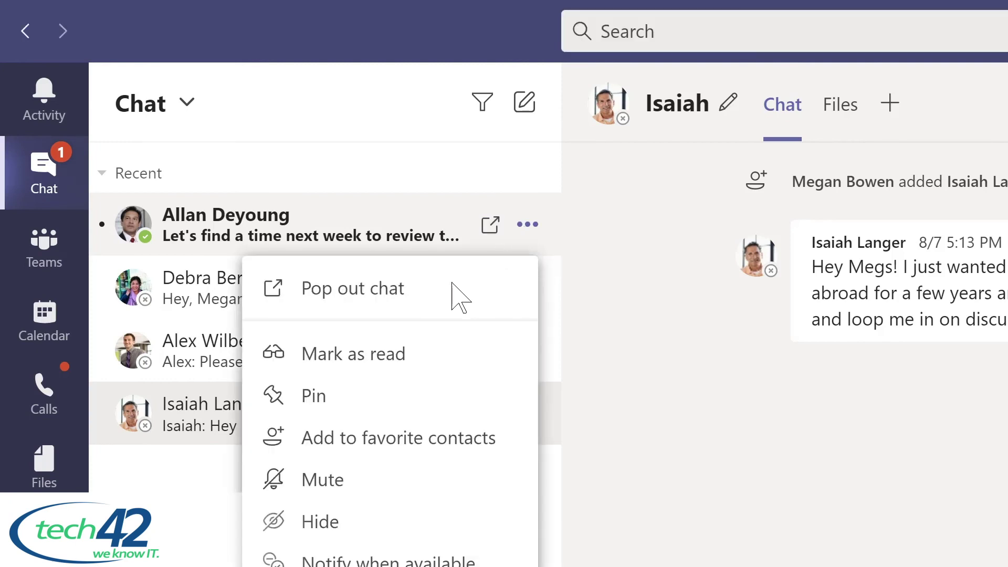
{"action": "left_click", "coordinate": [315, 403]}
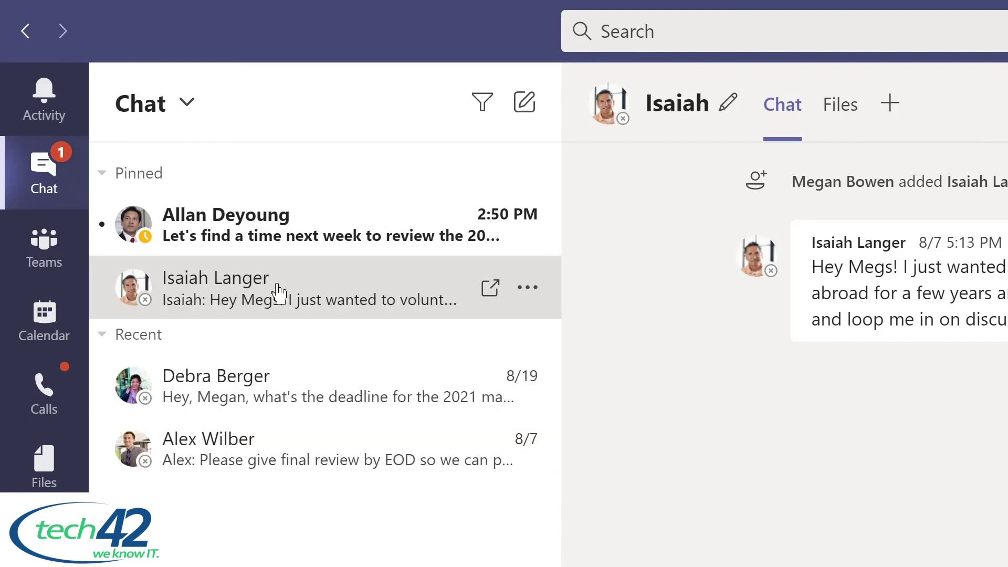
{"action": "left_click_drag", "start_coordinate": [277, 291], "coordinate": [281, 216]}
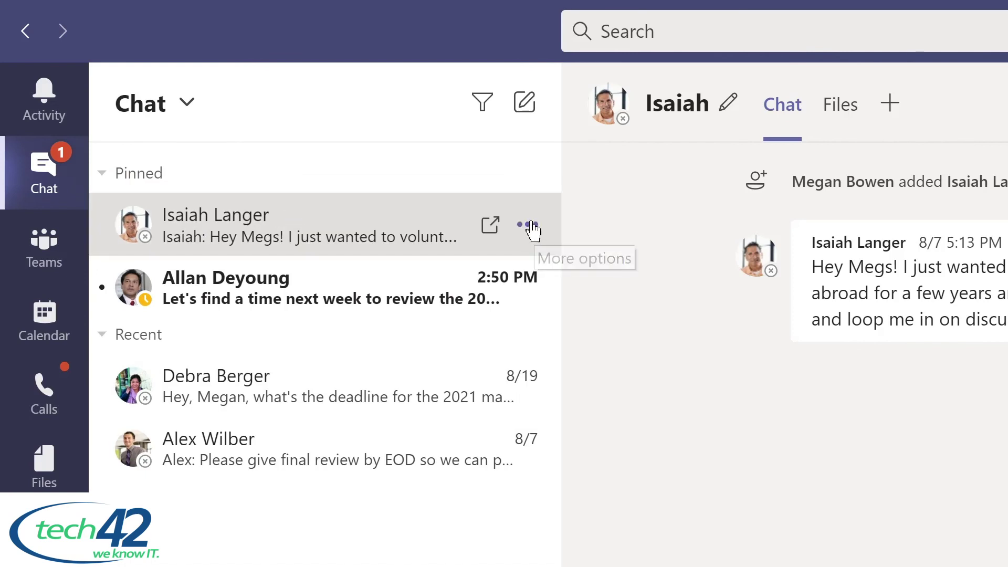
Unpin the volunteering chat at the top of the pinned chats
{"action": "left_click", "coordinate": [529, 225]}
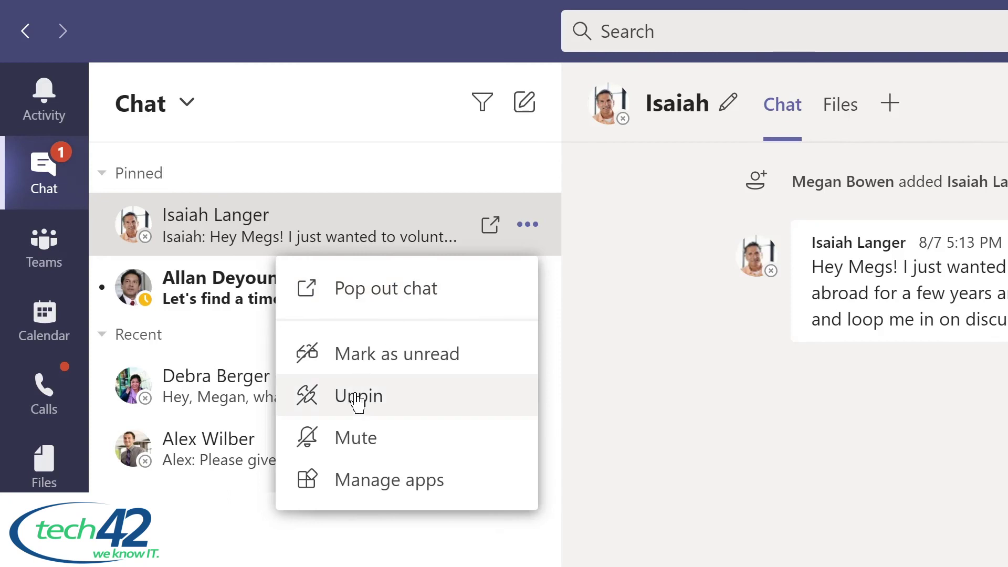
{"action": "left_click", "coordinate": [361, 400]}
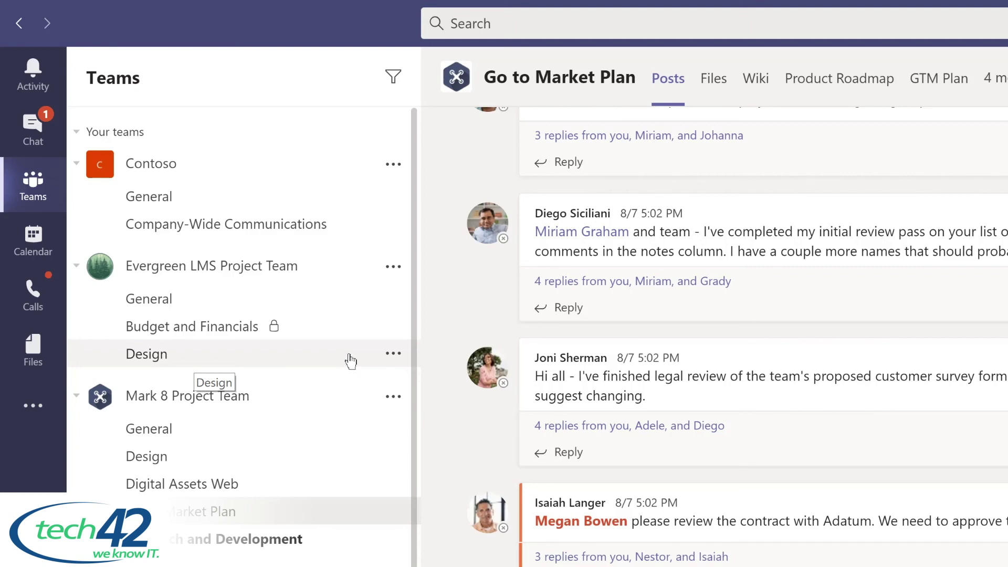
Pin the Evergreen LMS Project Team's Design channel and move the pinned Digital Assets Web channel above it
{"action": "left_click", "coordinate": [391, 353]}
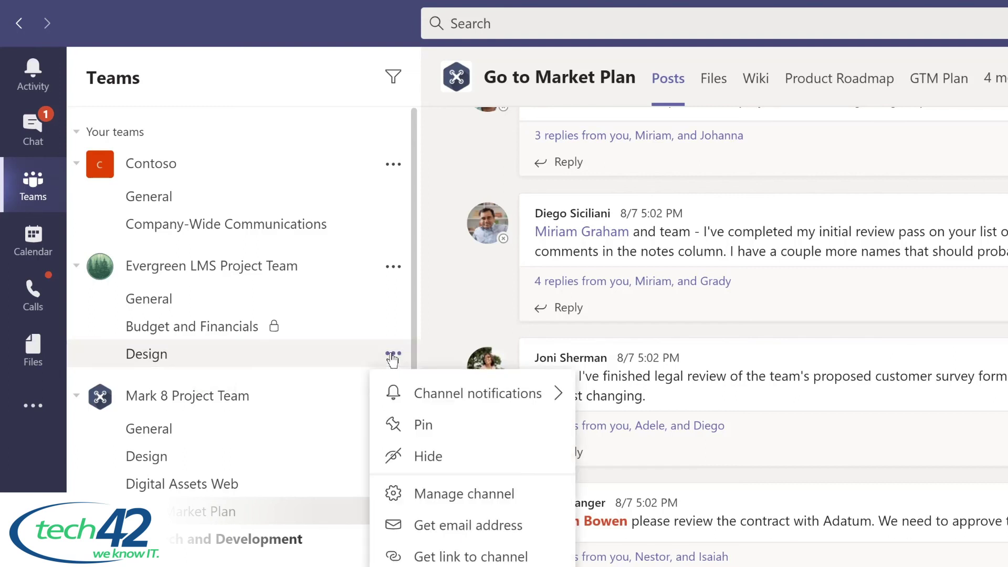
{"action": "left_click", "coordinate": [421, 431]}
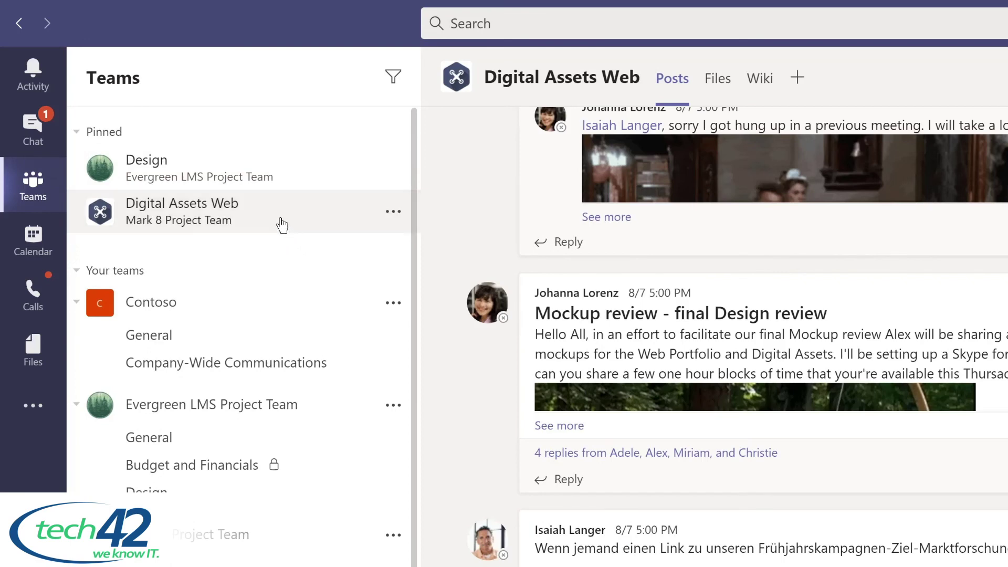
{"action": "left_click_drag", "start_coordinate": [279, 216], "coordinate": [282, 156]}
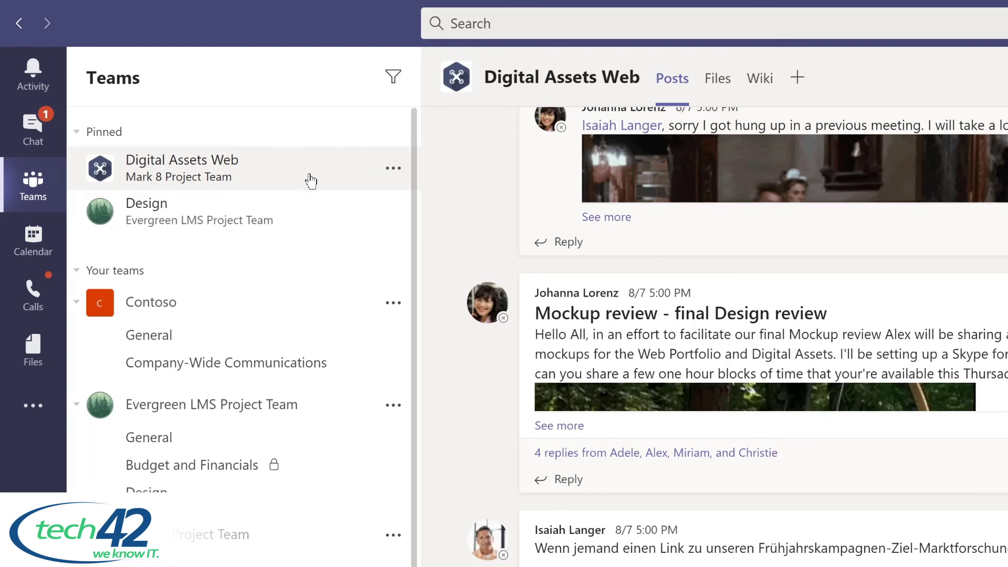
Unpin the Mark 8 Project Team's Digital Assets Web channel
{"action": "left_click", "coordinate": [393, 168]}
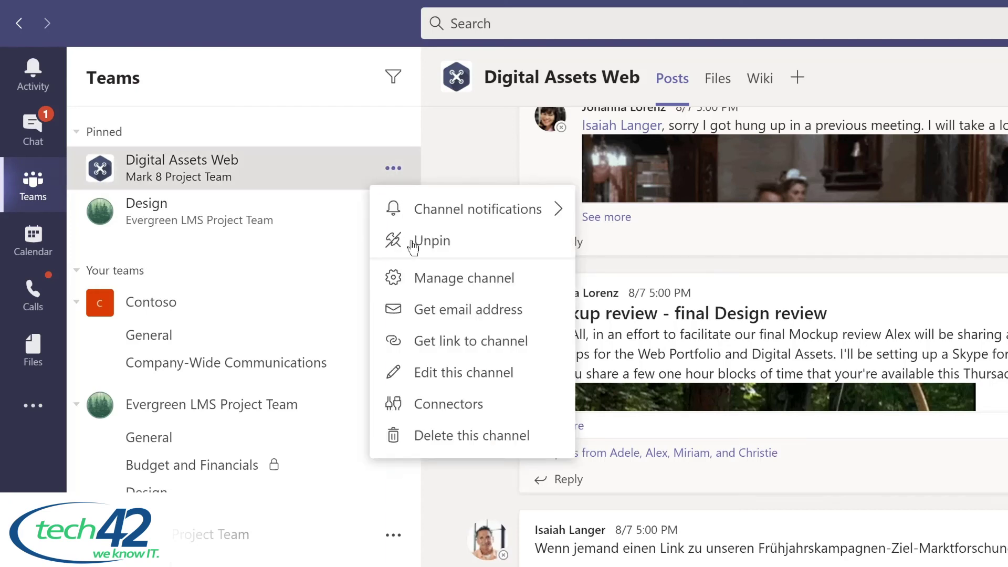
{"action": "left_click", "coordinate": [410, 240]}
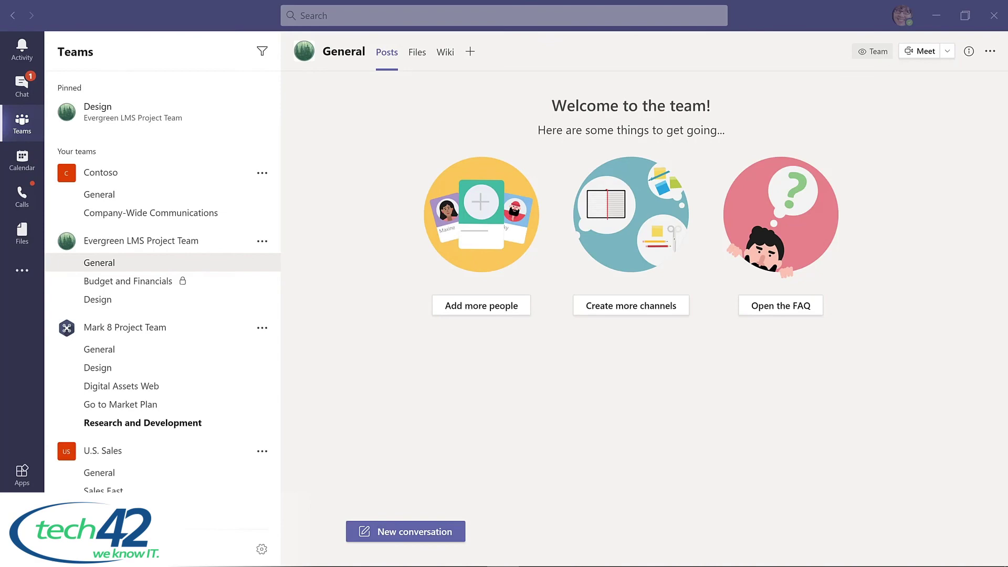
Start an expanded new conversation in Evergreen's General channel with the subject "I'm excited to start planning our new LMS!"
{"action": "left_click", "coordinate": [395, 532]}
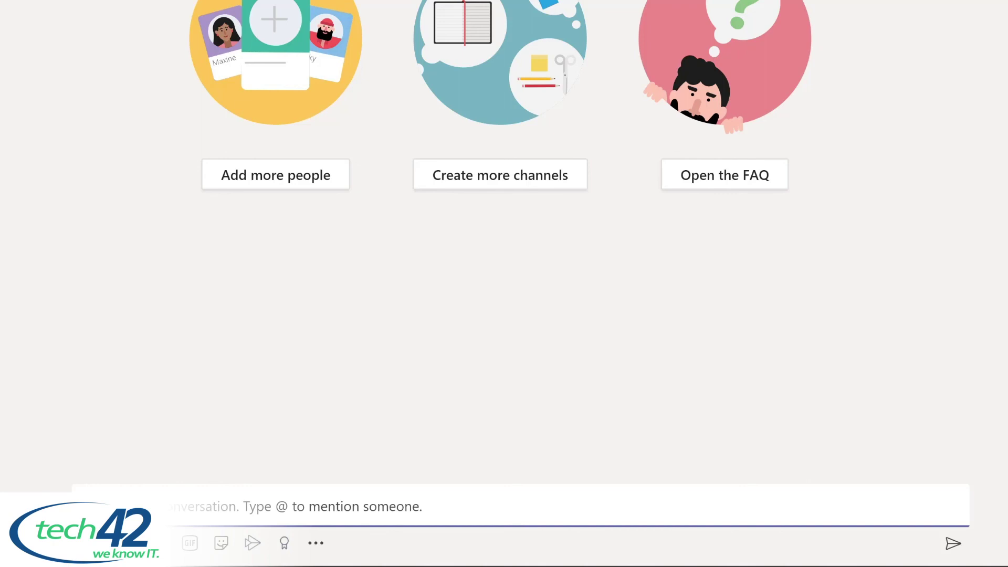
{"action": "key", "text": "ctrl+shift+x"}
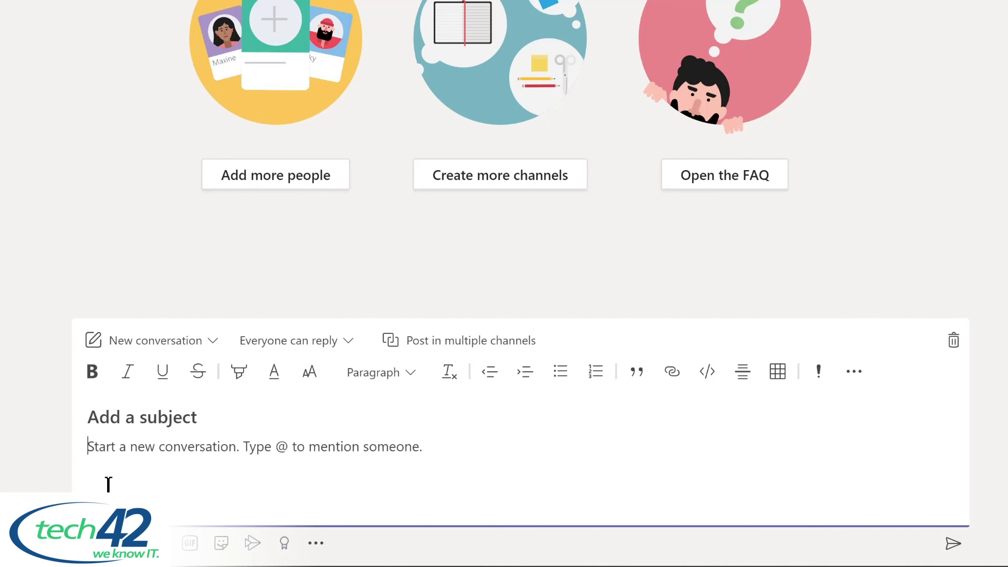
{"action": "left_click", "coordinate": [129, 422]}
{"action": "type", "text": "I'm "}
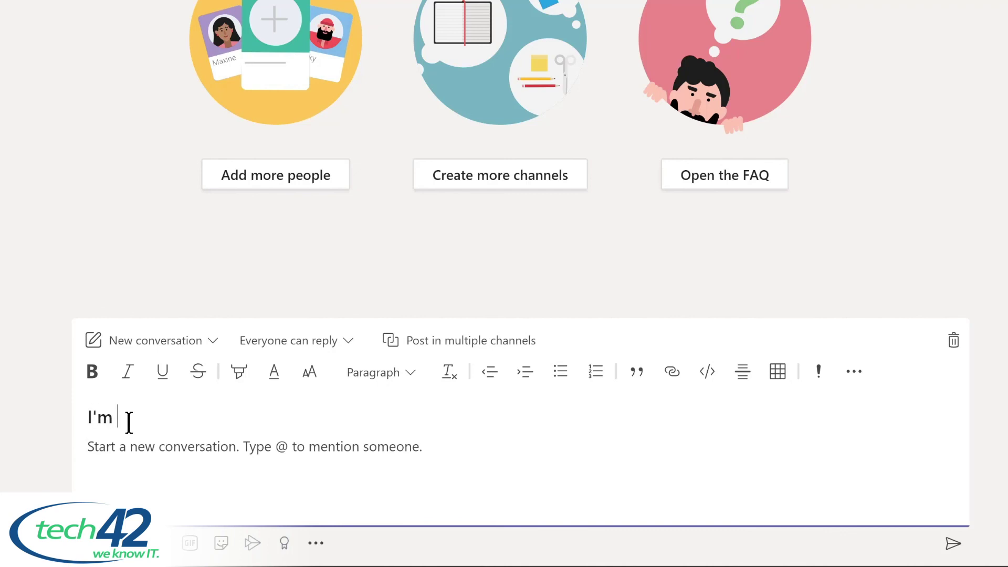
{"action": "type", "text": "excited to start planning our new LMS!"}
Write the message body "We'll be sharing details and actions in the Design channel", mentioning the Design channel
{"action": "left_click", "coordinate": [150, 452]}
{"action": "type", "text": "W"}
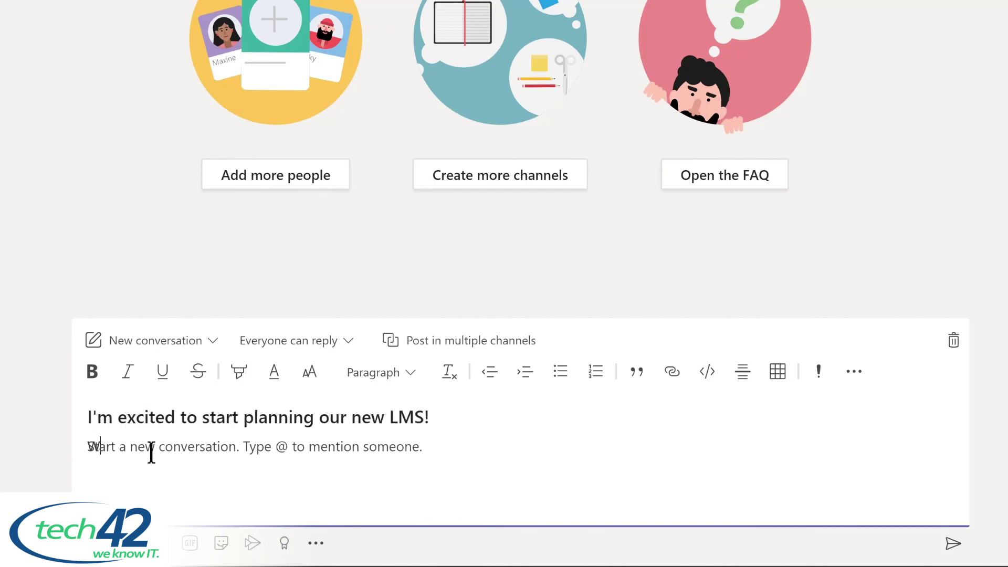
{"action": "type", "text": "e'll be sharing details and actions in the @Design"}
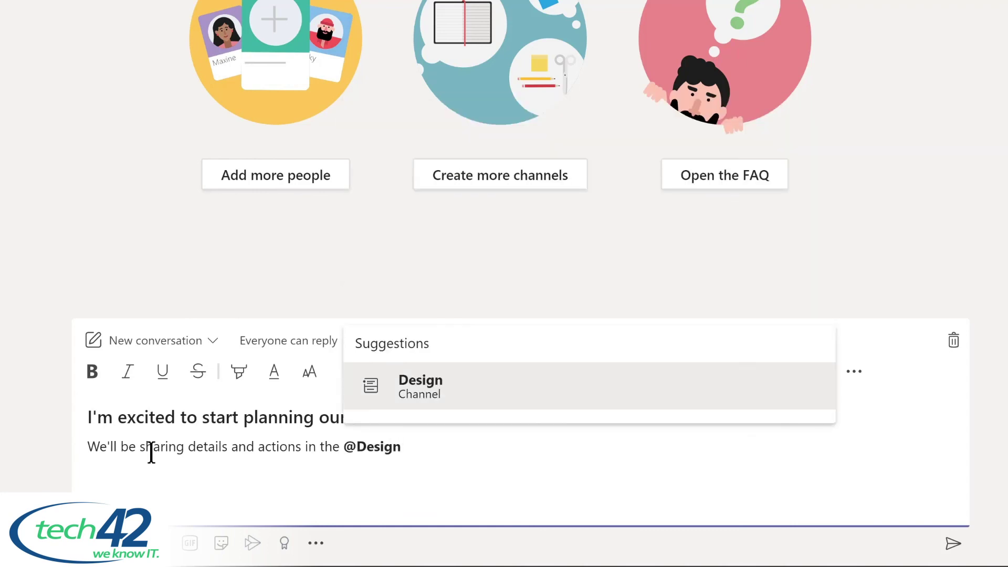
{"action": "key", "text": "Return"}
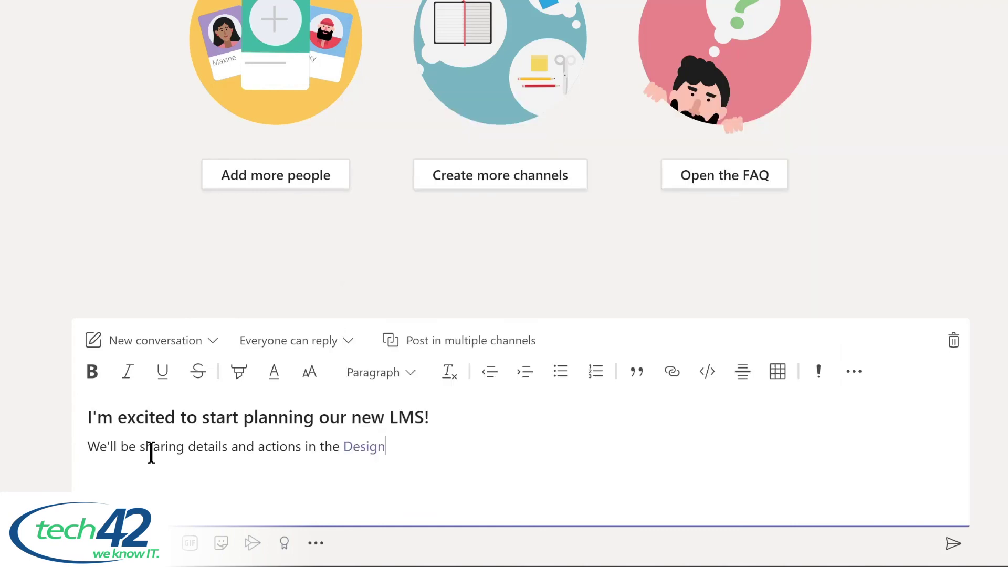
{"action": "type", "text": "channel"}
{"action": "key", "text": "ctrl+Home"}
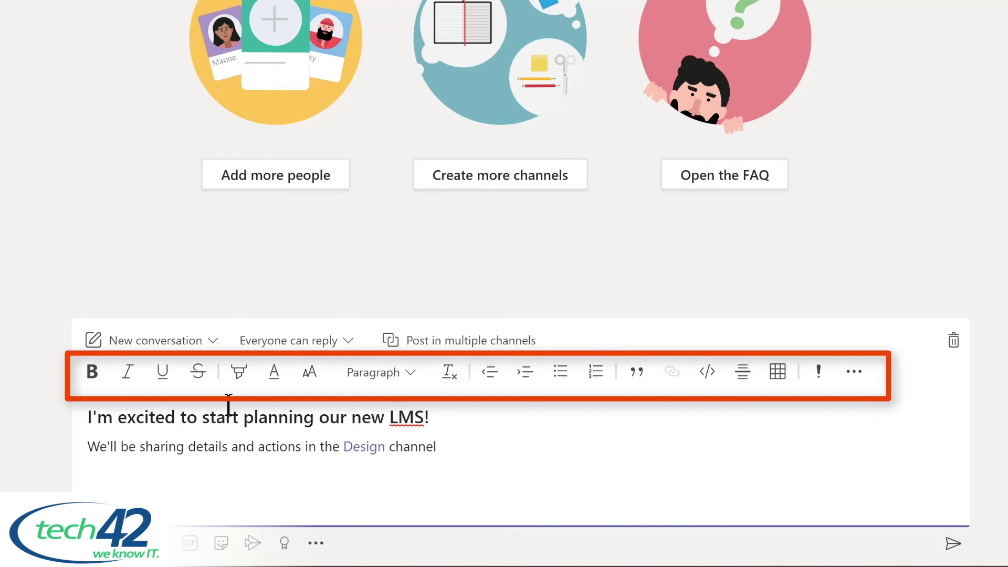
Highlight the whole message body line in yellow
{"action": "triple_click", "coordinate": [157, 440]}
{"action": "left_click", "coordinate": [240, 370]}
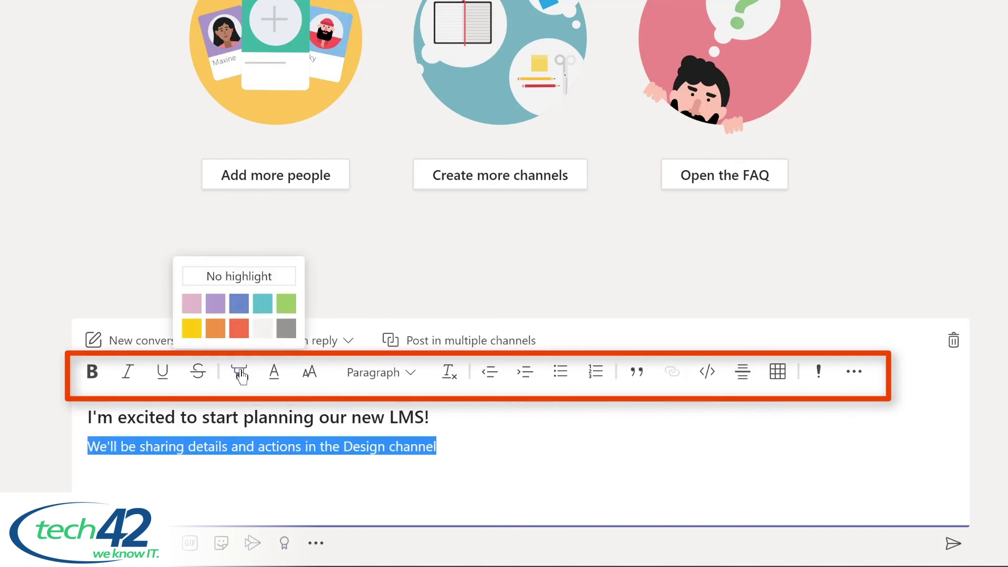
{"action": "left_click", "coordinate": [192, 328]}
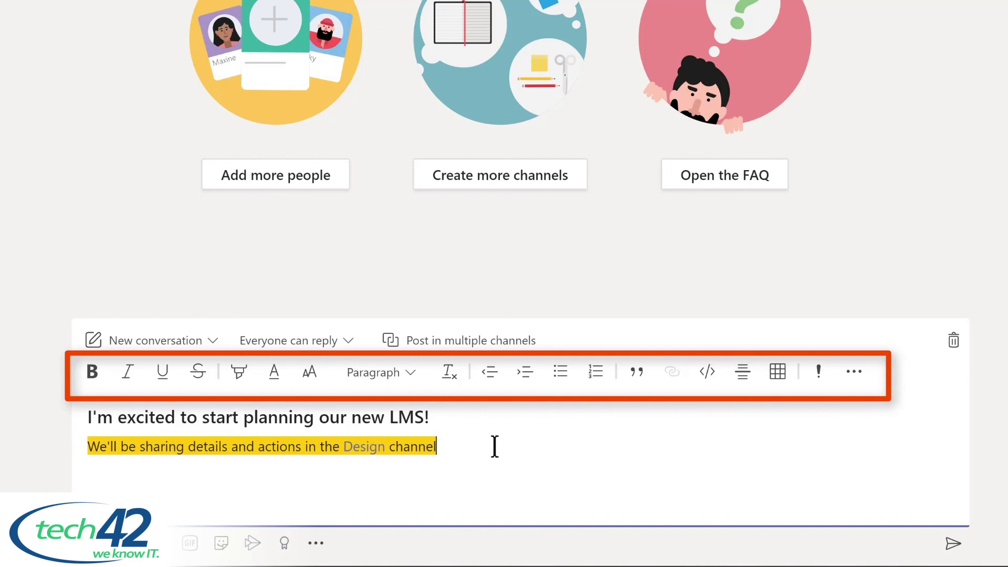
Below the message body, insert a smile emoji and, from a GIF search for "yay", the man in a gray sweater
{"action": "left_click", "coordinate": [226, 495]}
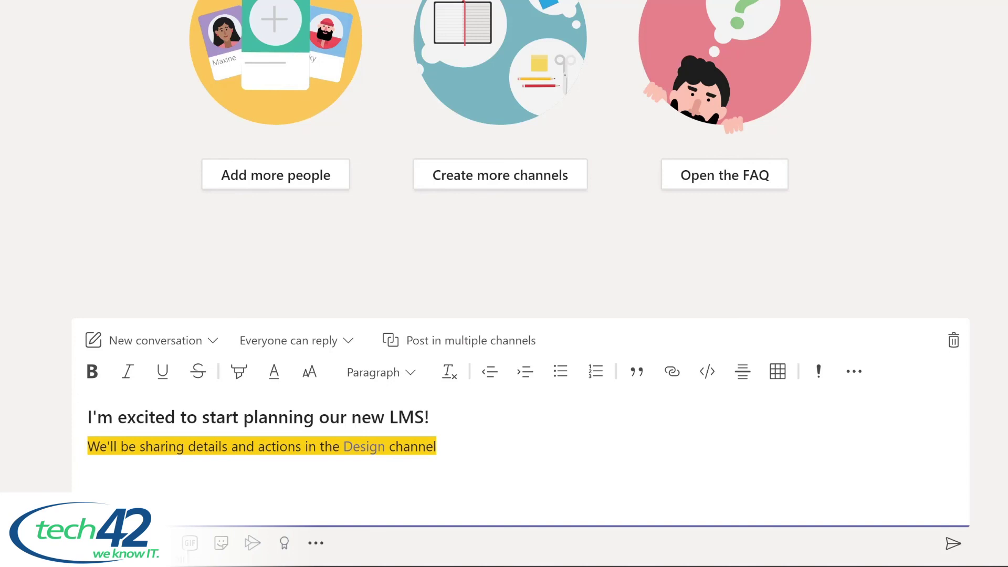
{"action": "left_click", "coordinate": [158, 543]}
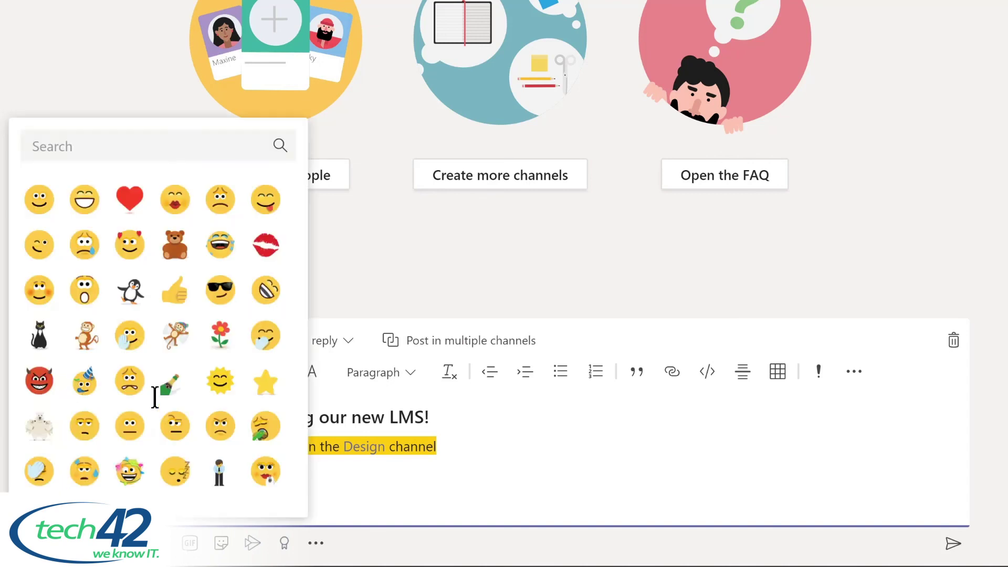
{"action": "left_click", "coordinate": [46, 206]}
{"action": "left_click", "coordinate": [190, 543]}
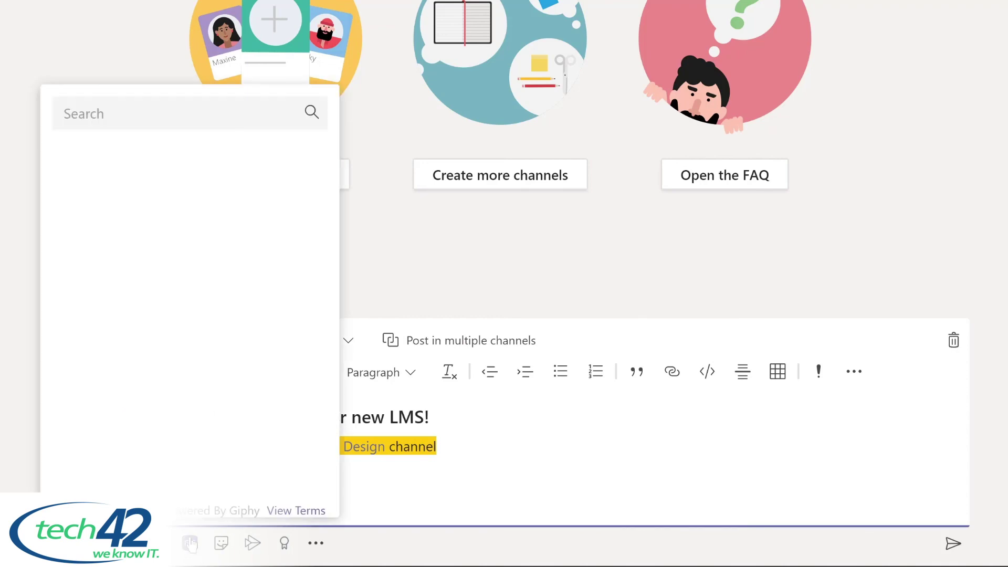
{"action": "type", "text": "yay"}
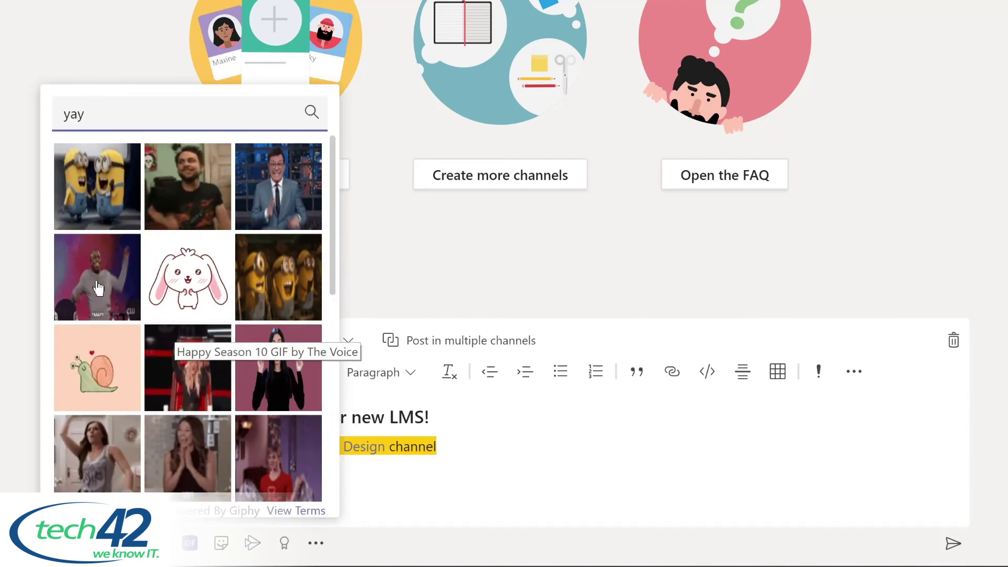
{"action": "left_click", "coordinate": [81, 288]}
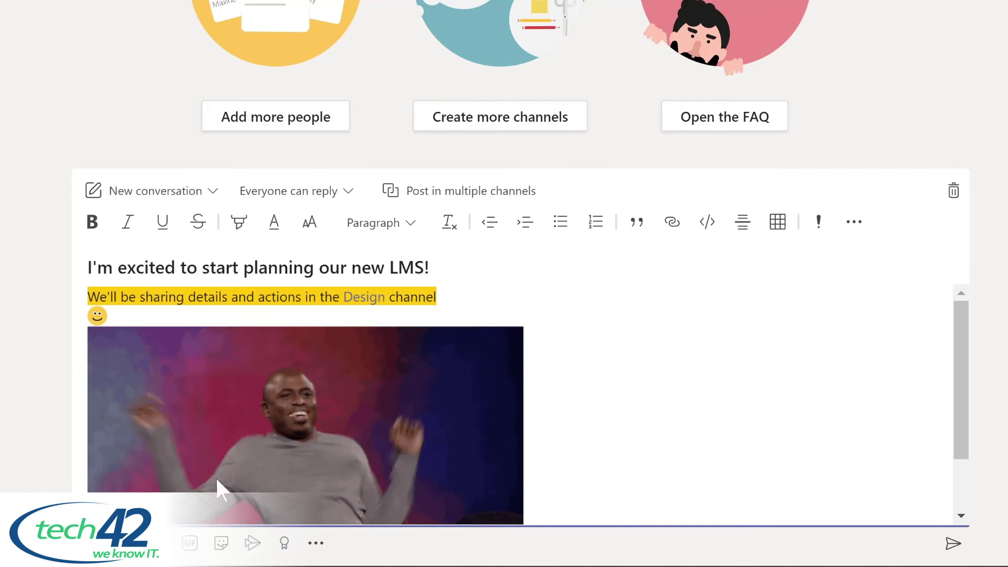
Add the popular "OH YEAH!" sticker with its default caption and send the post
{"action": "left_click", "coordinate": [221, 544]}
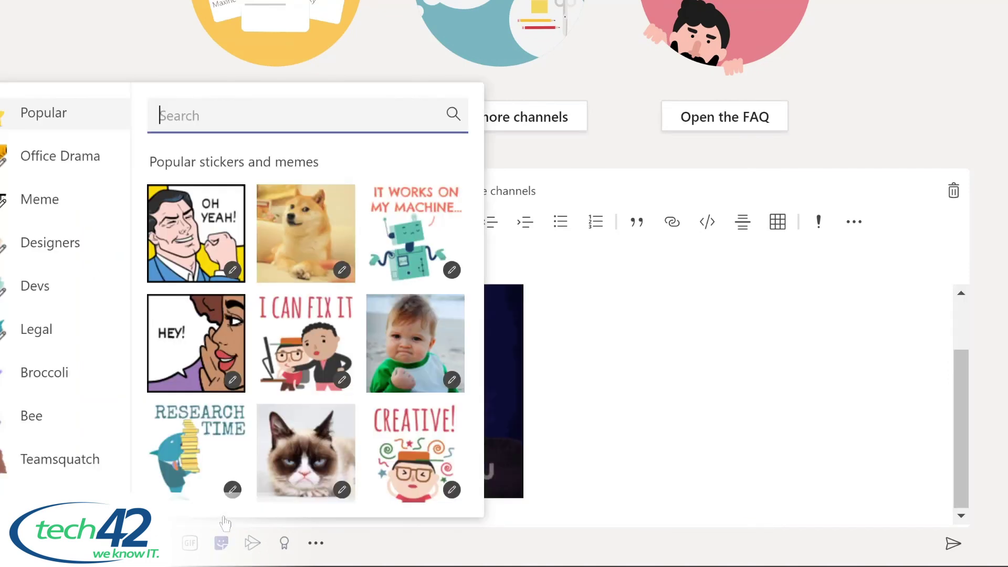
{"action": "left_click", "coordinate": [187, 268]}
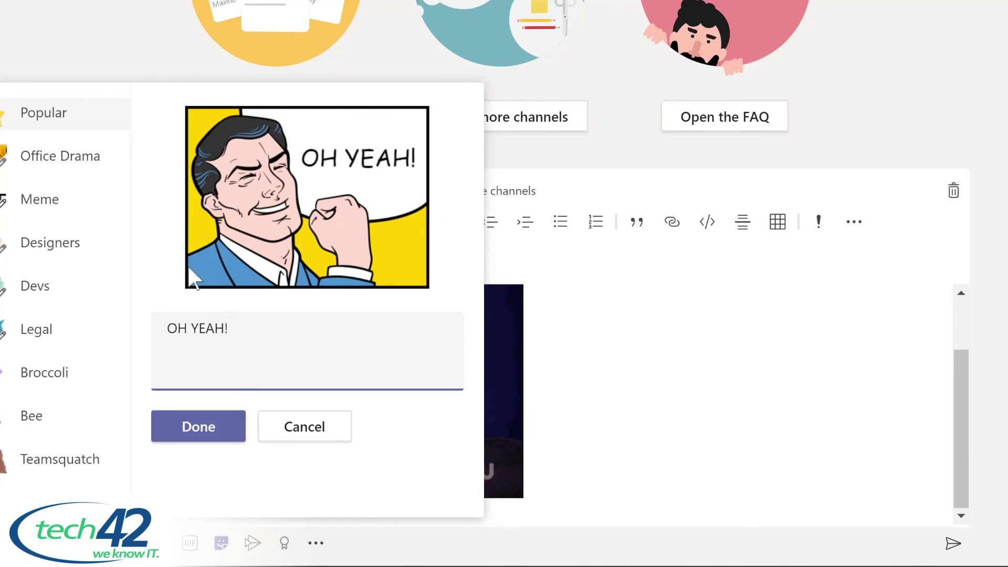
{"action": "left_click", "coordinate": [198, 425]}
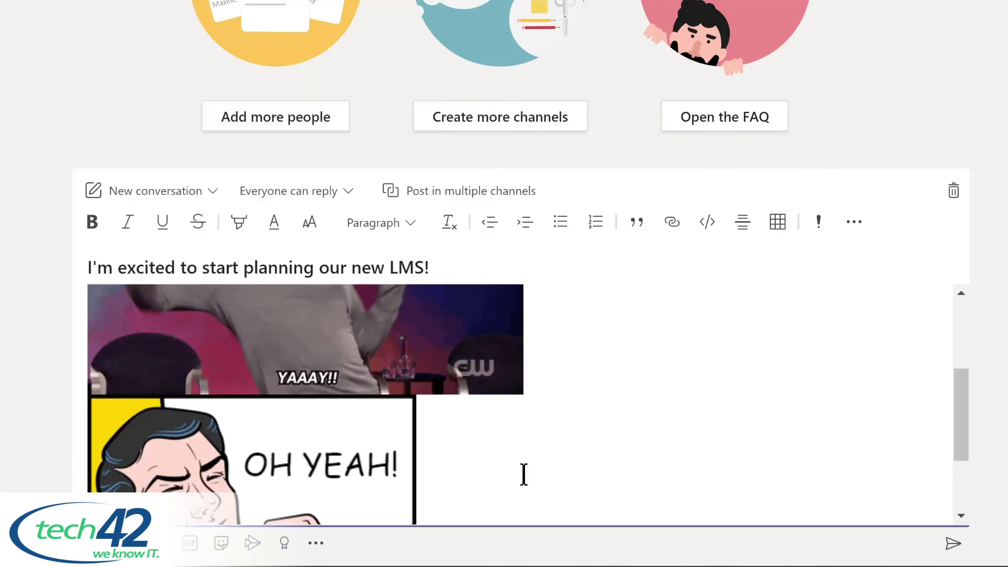
{"action": "left_click", "coordinate": [954, 545]}
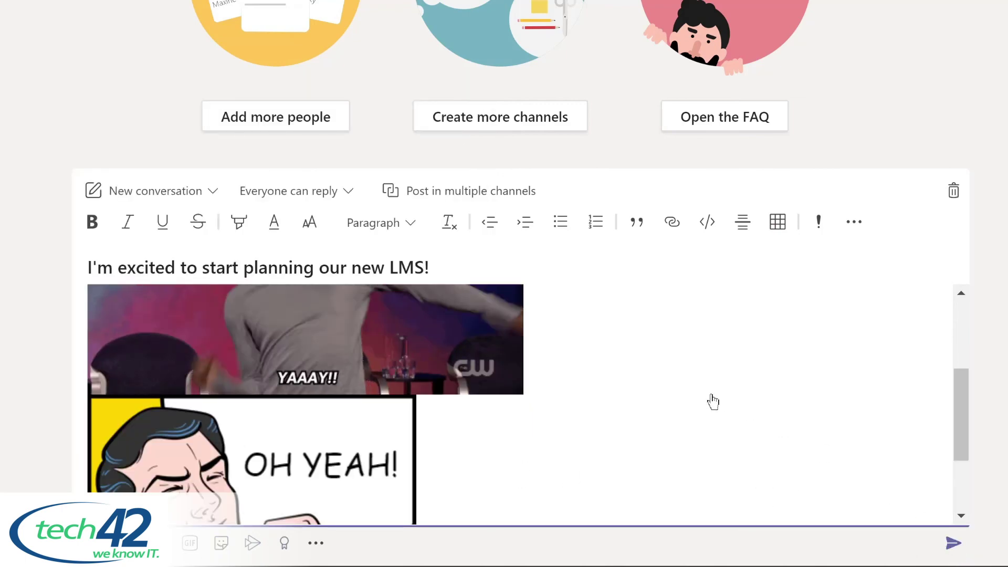